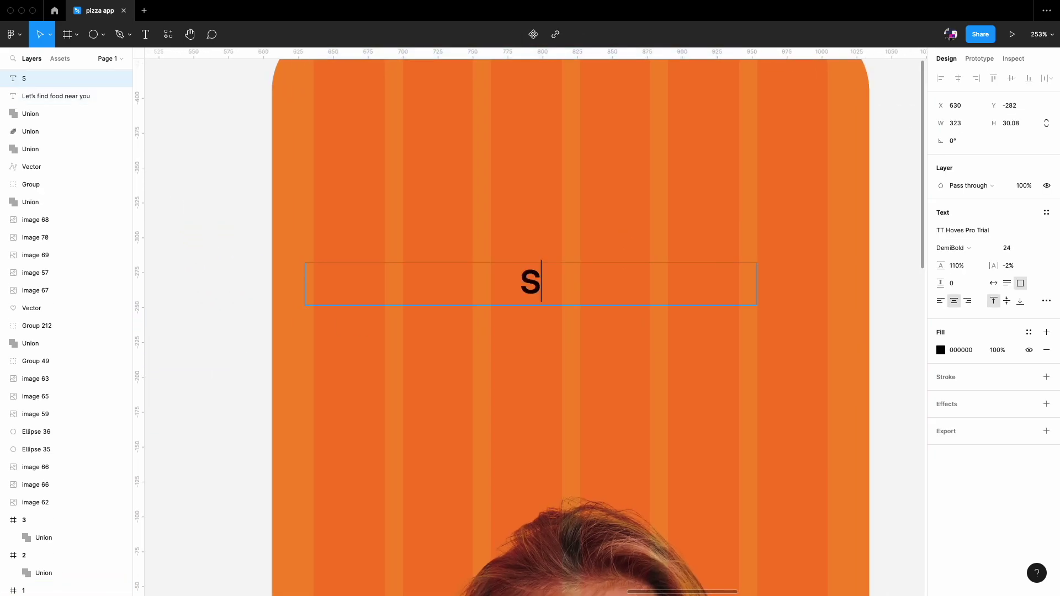
# - Add a 'Skip' label and the headline 'Converiently place your order while on the go' in 100% opaque white
pyautogui.write('kip')
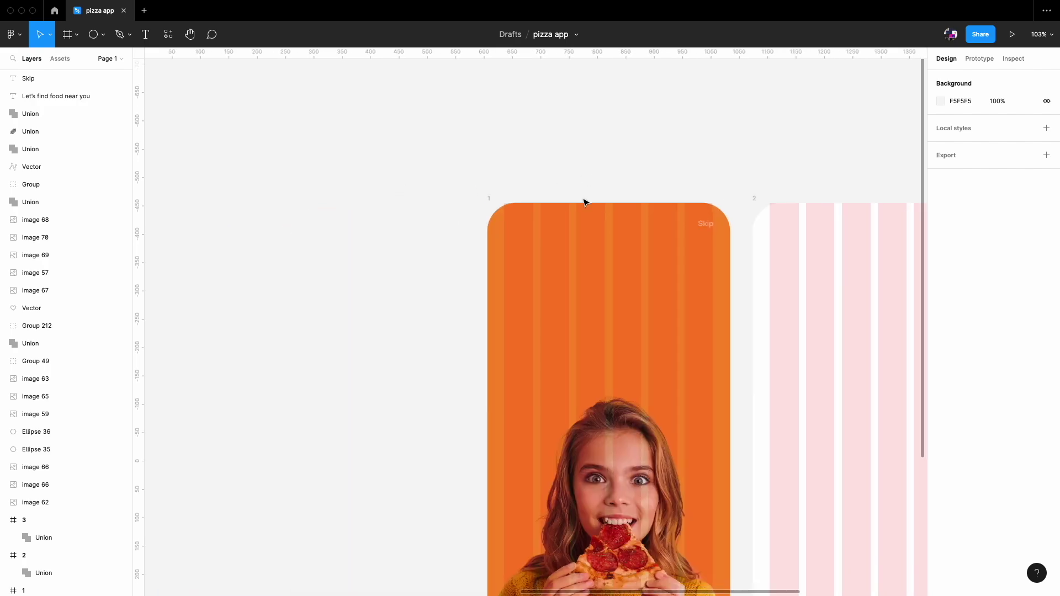
pyautogui.write('Converiently place your order')
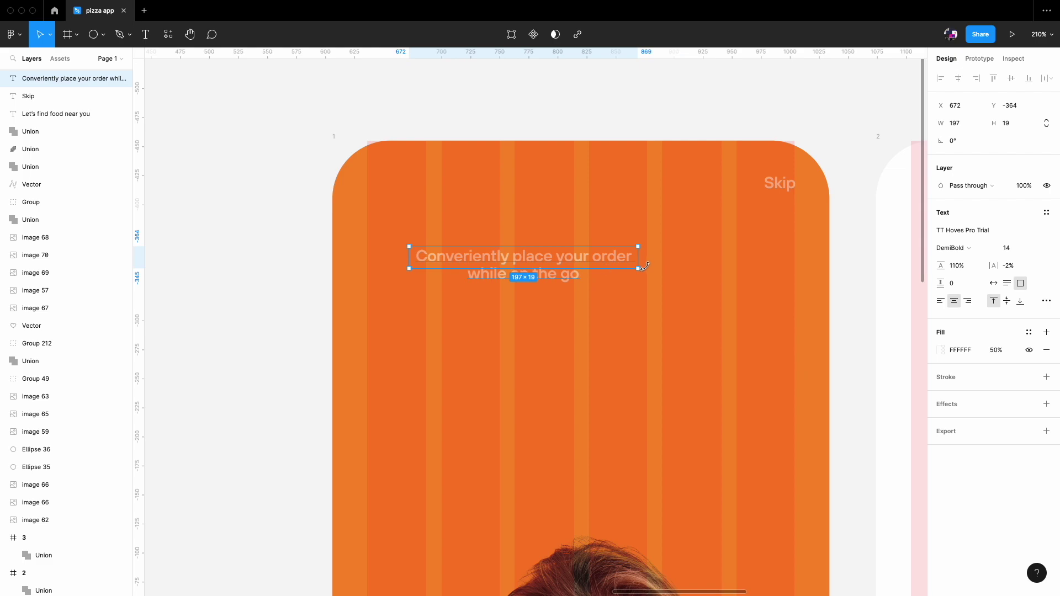
pyautogui.write('00')
pyautogui.press('Return')
pyautogui.scroll(-2, 590, 312)
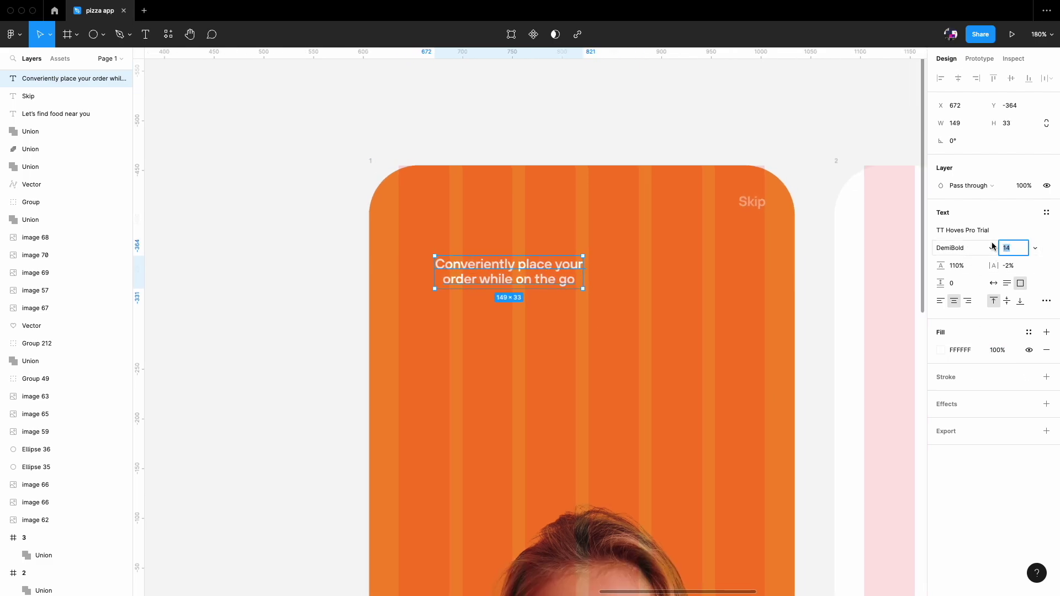
# - Set the headline font size to 30 and resize its text box
pyautogui.write('30')
pyautogui.press('Return')
pyautogui.scroll(-1, 546, 298)
pyautogui.moveTo(547, 298); pyautogui.dragTo(602, 285)
pyautogui.scroll(-3, 592, 284)
pyautogui.scroll(2, 617, 285)
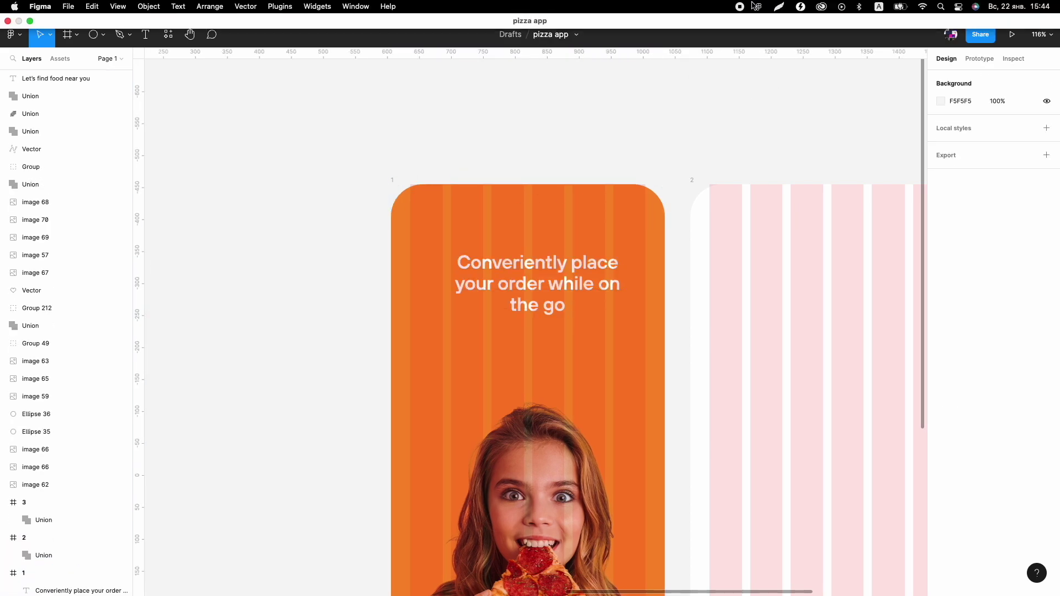
# - Widen the headline box and place food images, including the hotdog, onto the first screen
pyautogui.click(532, 281)
pyautogui.moveTo(459, 281); pyautogui.dragTo(436, 280)
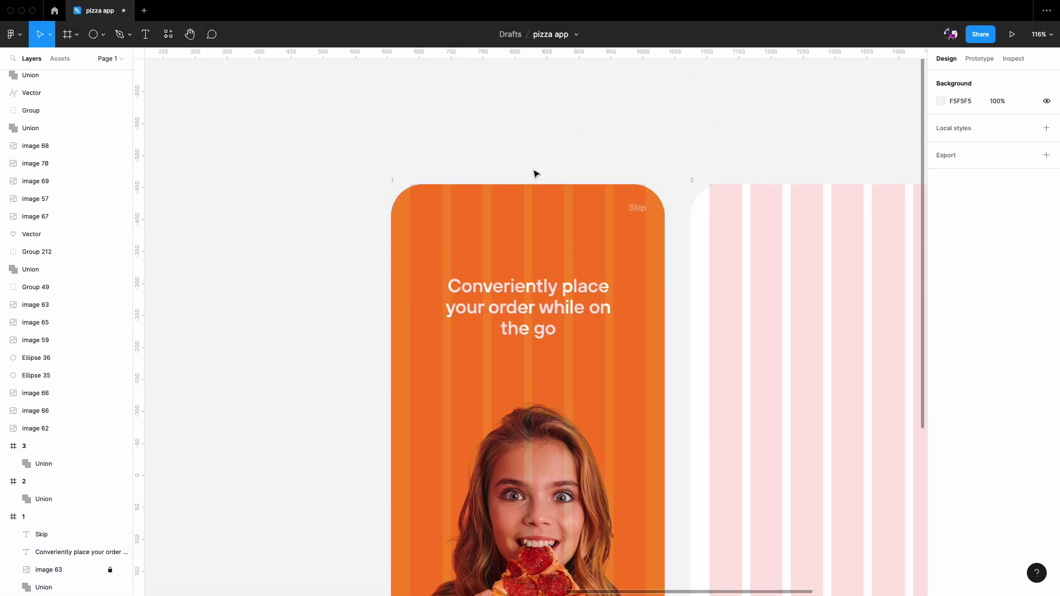
pyautogui.scroll(-5, 512, 209)
pyautogui.moveTo(512, 209); pyautogui.dragTo(525, 256)
pyautogui.scroll(2, 525, 255)
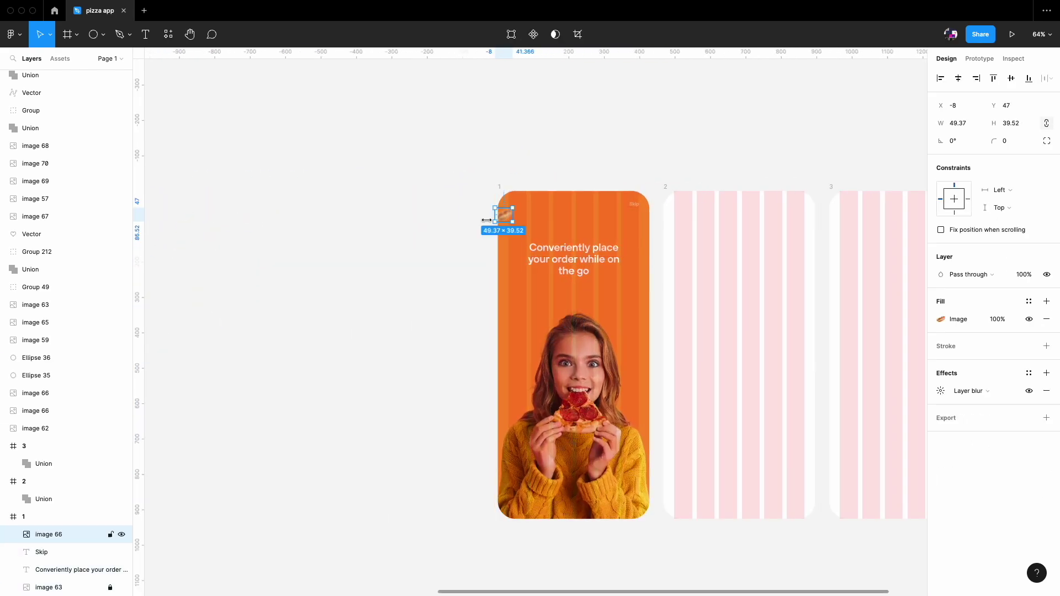
pyautogui.scroll(-4, 496, 265)
pyautogui.moveTo(194, 310)
pyautogui.mouseDown()
pyautogui.moveTo(458, 306)
pyautogui.moveTo(580, 279)
pyautogui.mouseUp()
pyautogui.scroll(-2, 552, 287)
pyautogui.scroll(3, 496, 287)
pyautogui.click(482, 293)
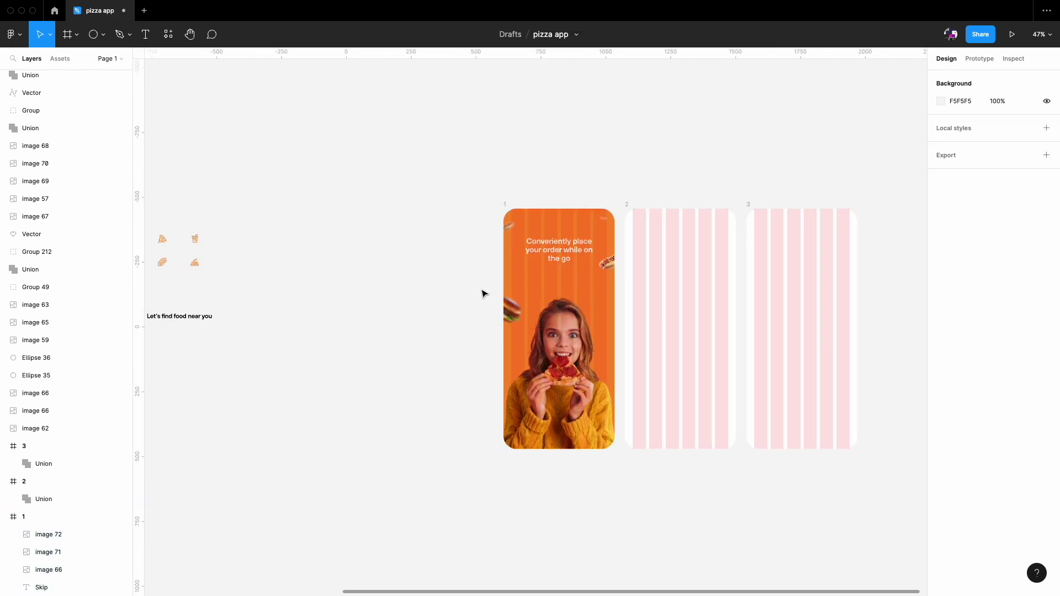
# - Select the first screen's background photo and check its fill settings
pyautogui.scroll(5, 588, 283)
pyautogui.click(539, 215)
pyautogui.click(556, 120)
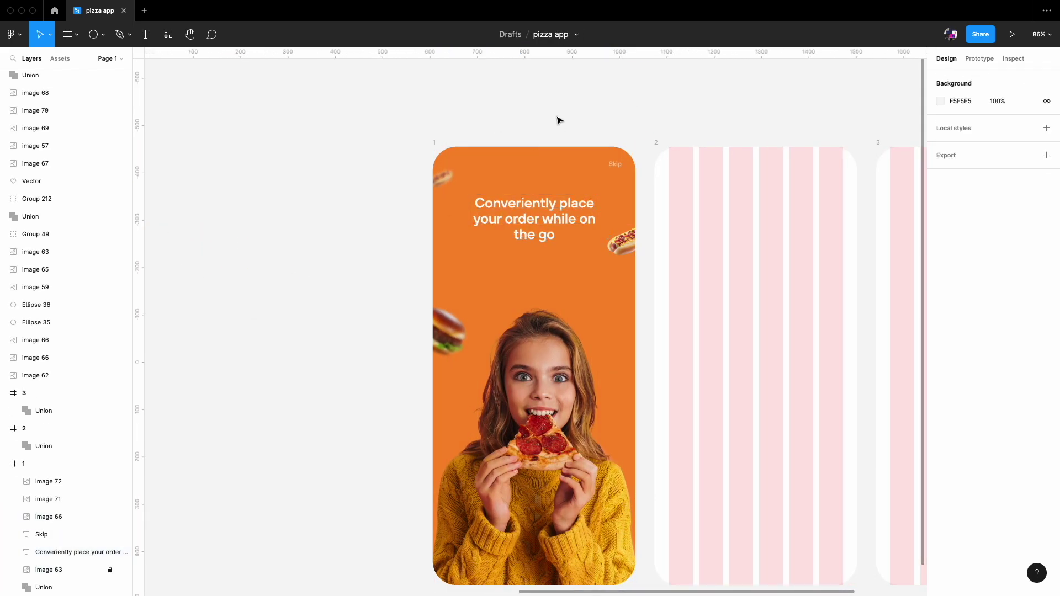
pyautogui.click(534, 294)
pyautogui.scroll(1, 535, 294)
pyautogui.doubleClick(512, 291)
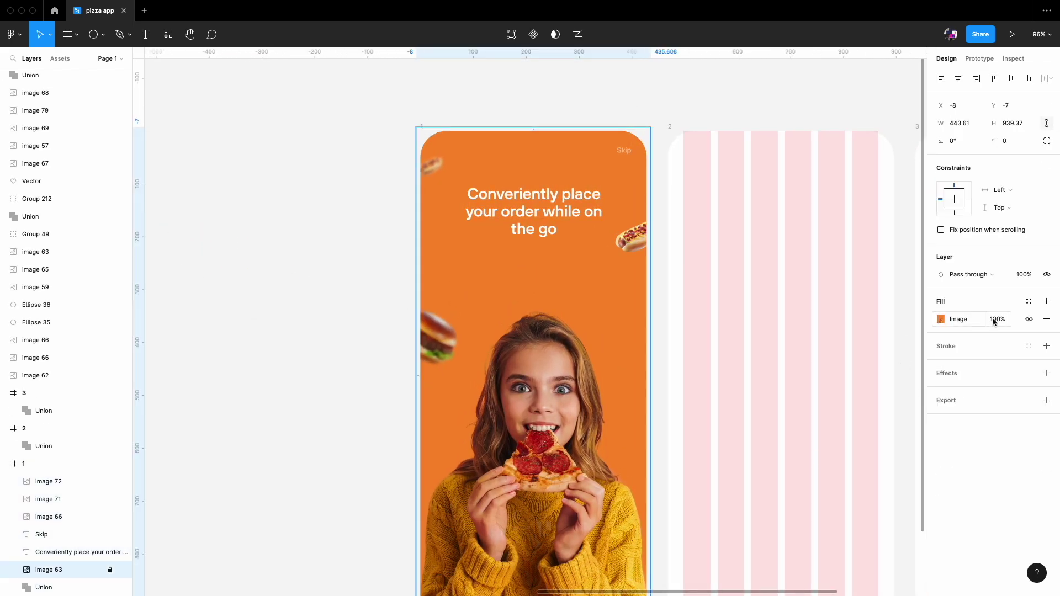
pyautogui.click(941, 319)
pyautogui.click(339, 250)
pyautogui.scroll(-1, 339, 250)
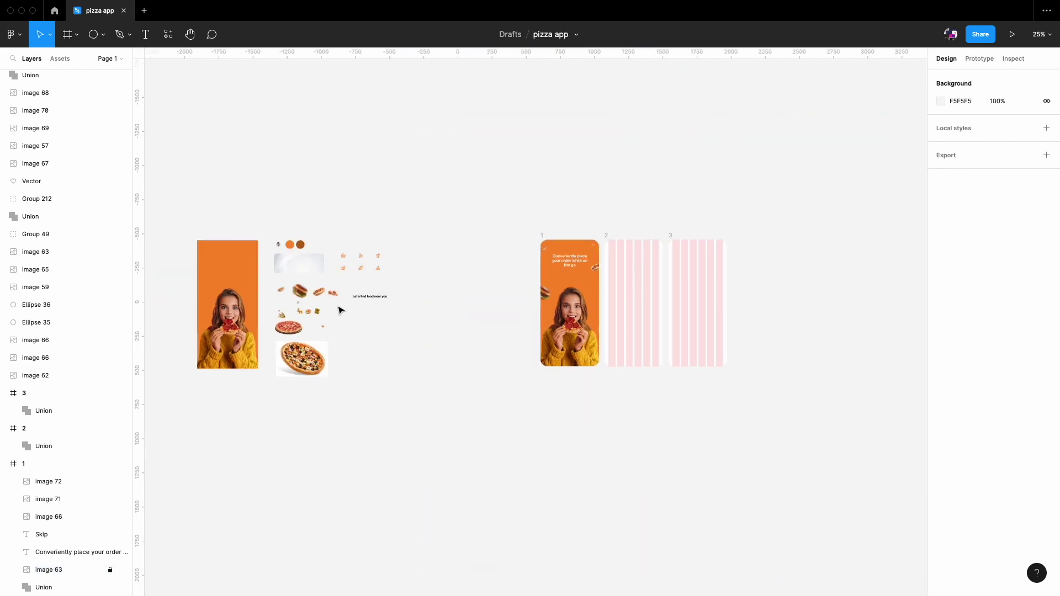
# - Draw a white 276 × 71 frame near the bottom of the first screen
pyautogui.press('Escape')
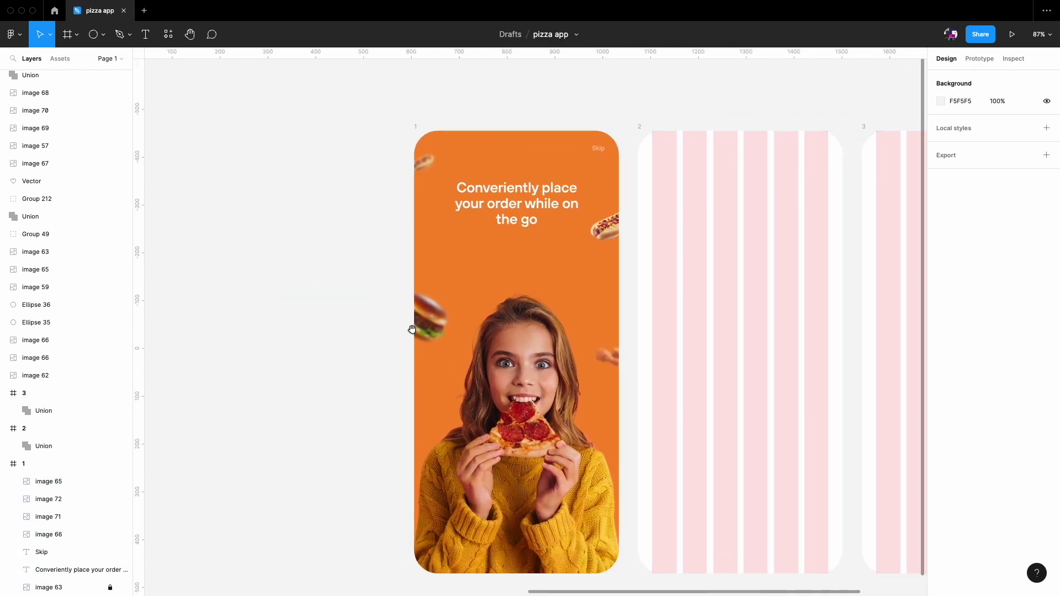
pyautogui.press('f')
pyautogui.scroll(2, 508, 485)
pyautogui.moveTo(427, 465); pyautogui.dragTo(595, 506)
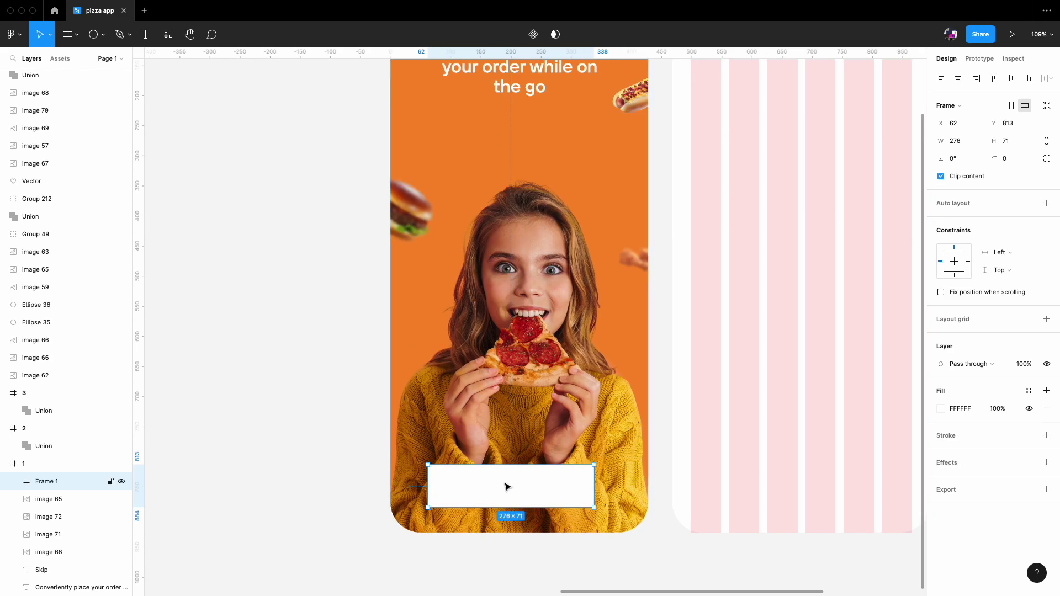
# - Add a centred 'Get started' label in the box with auto layout
pyautogui.press('t')
pyautogui.click(493, 482)
pyautogui.write('Get started')
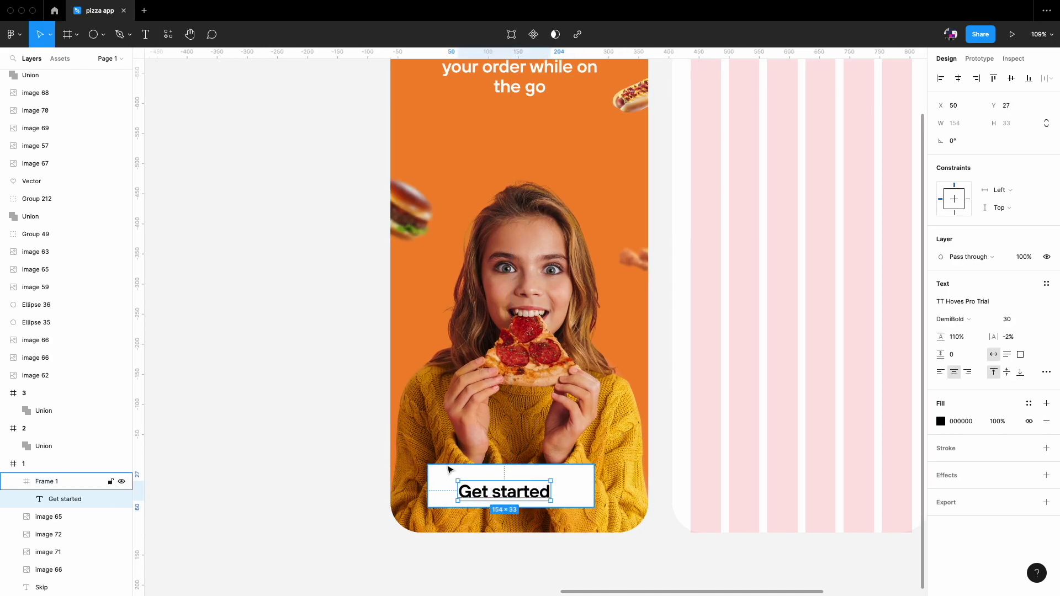
pyautogui.hotkey('shift', 'a')
pyautogui.scroll(-2, 519, 298)
pyautogui.press('Escape')
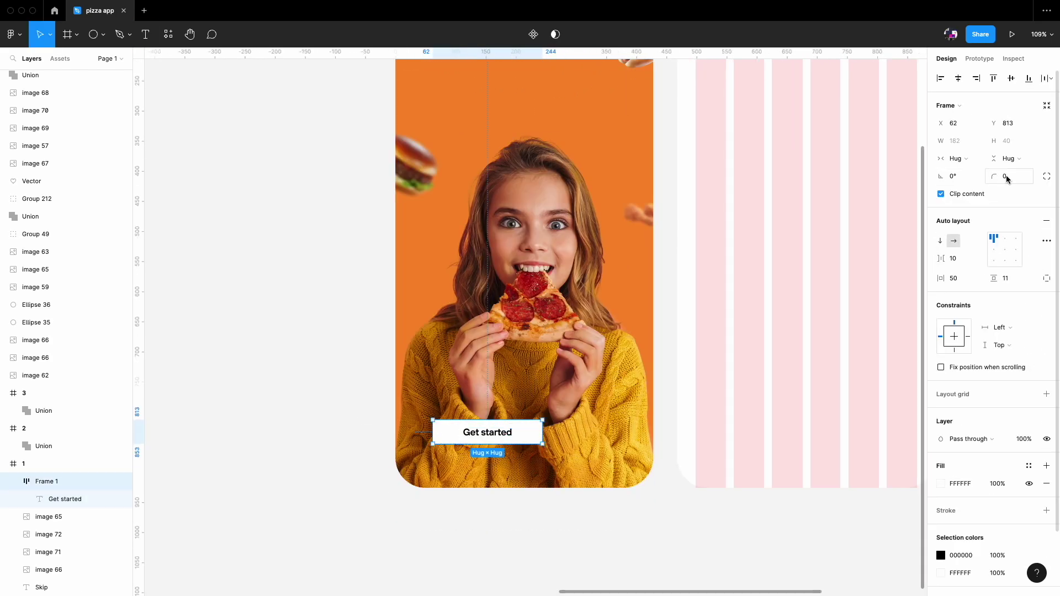
pyautogui.click(1001, 259)
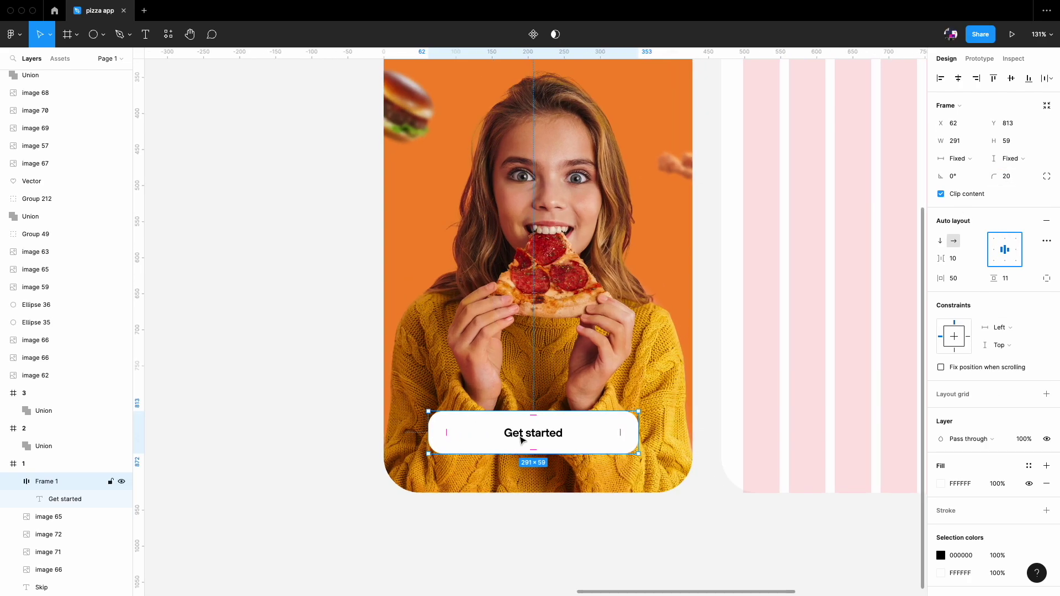
pyautogui.press('Return')
# - Fill the Get Started button with a brown sampled from the design
pyautogui.scroll(-5, 565, 421)
pyautogui.click(940, 554)
pyautogui.click(811, 474)
pyautogui.click(742, 446)
pyautogui.write('10')
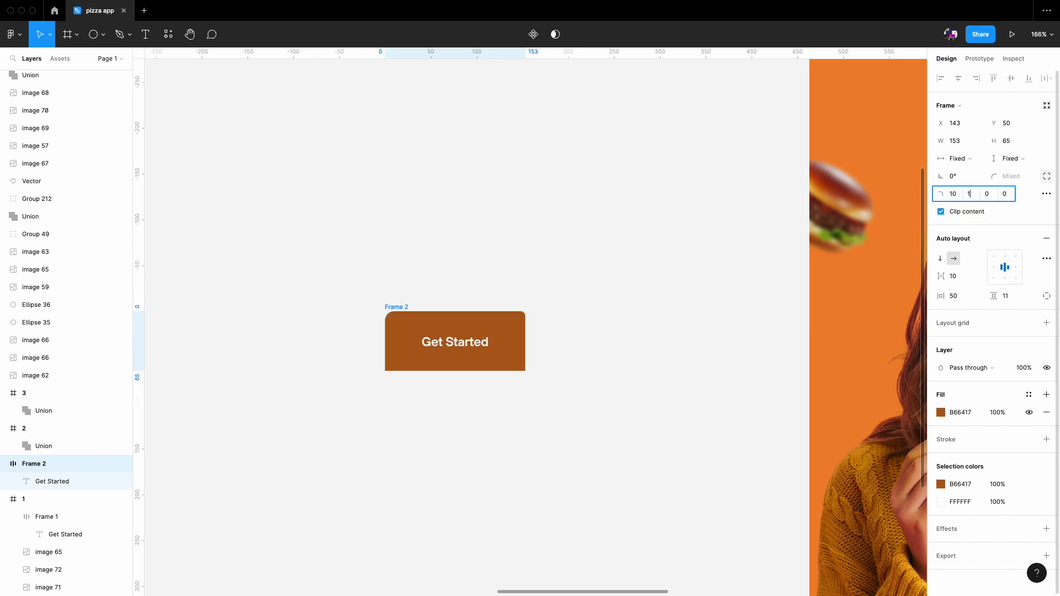
# - Relabel the tab 'Feedback', rotate it -90° to stand vertically, and set font size 13
pyautogui.press('Return')
pyautogui.write('Feedback')
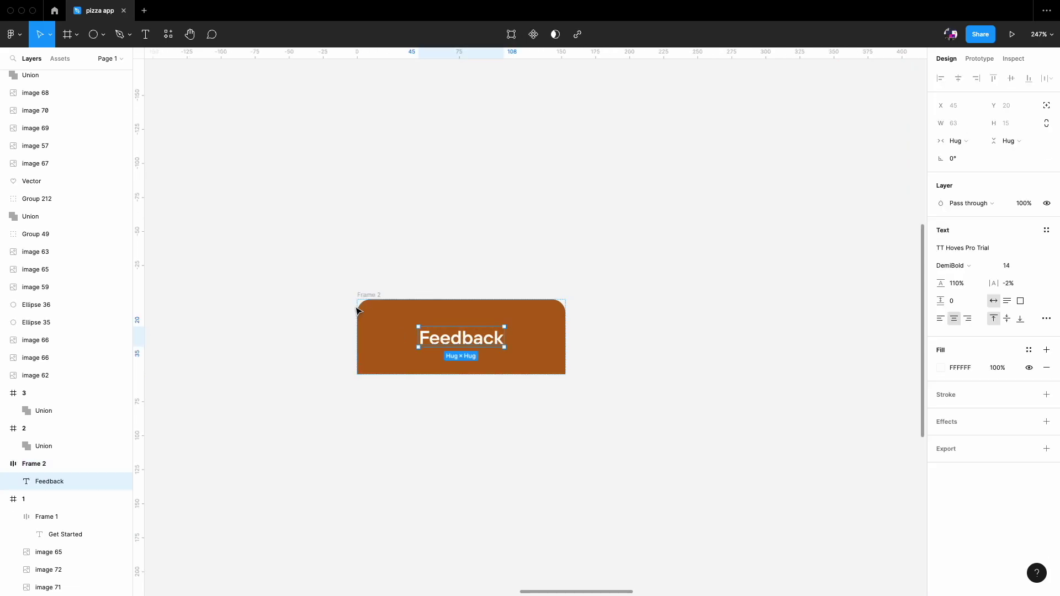
pyautogui.click(357, 311)
pyautogui.moveTo(523, 376); pyautogui.dragTo(411, 416)
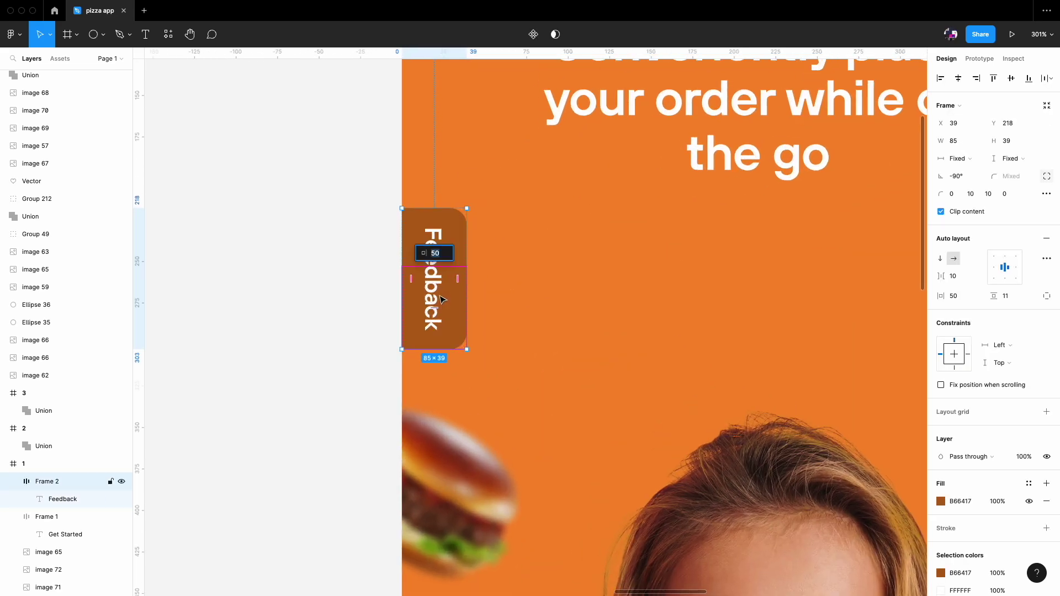
pyautogui.click(442, 300)
pyautogui.click(459, 349)
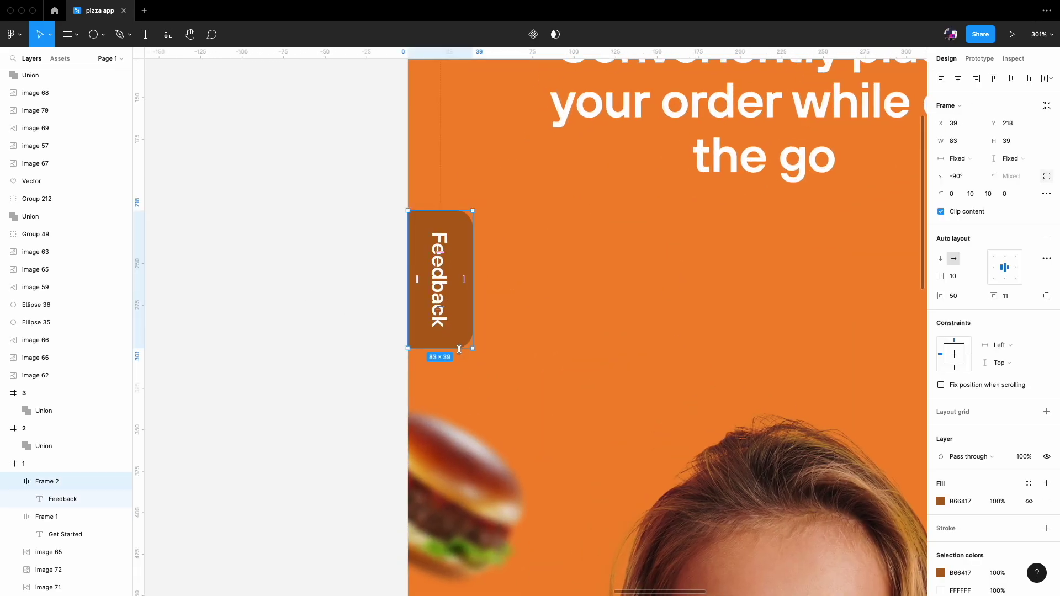
pyautogui.keyDown('ctrl'); pyautogui.scroll(-10, 530, 321); pyautogui.keyUp('ctrl')
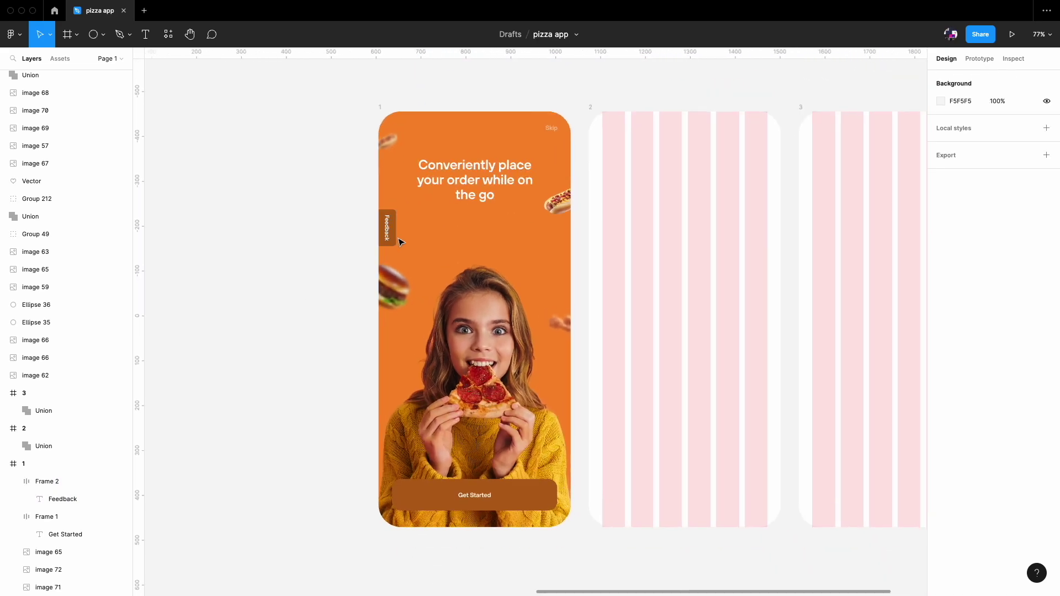
# - Check the hotdog image, then hide the second screen's column grid
pyautogui.click(48, 586)
pyautogui.click(308, 229)
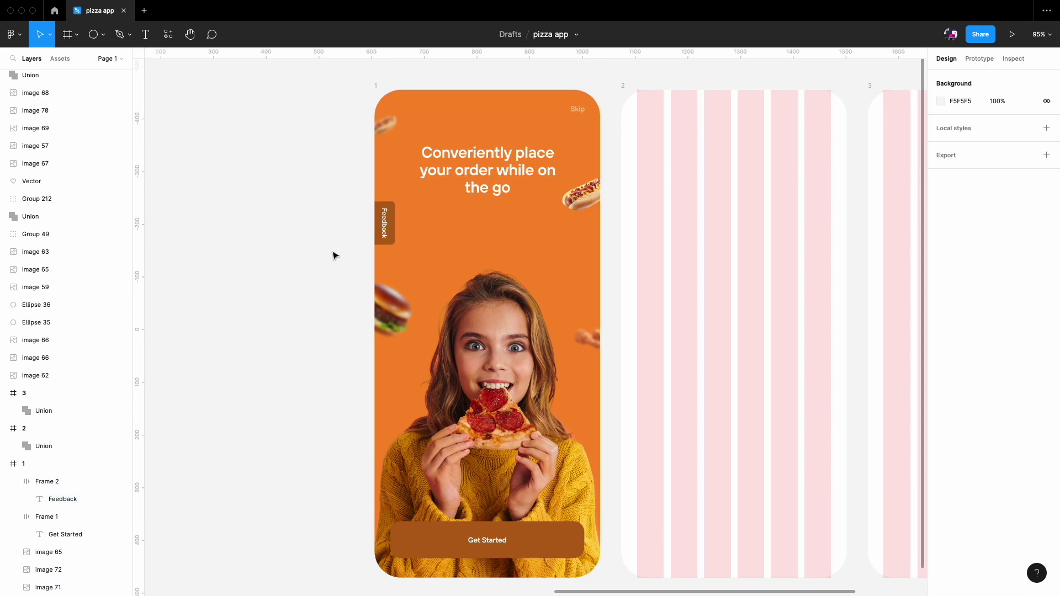
pyautogui.hscroll(3, 441, 221)
pyautogui.click(525, 123)
# - Draw a white rounded panel over the second screen's lower part
pyautogui.keyDown('ctrl'); pyautogui.scroll(-3, 596, 263); pyautogui.keyUp('ctrl')
pyautogui.press('Escape')
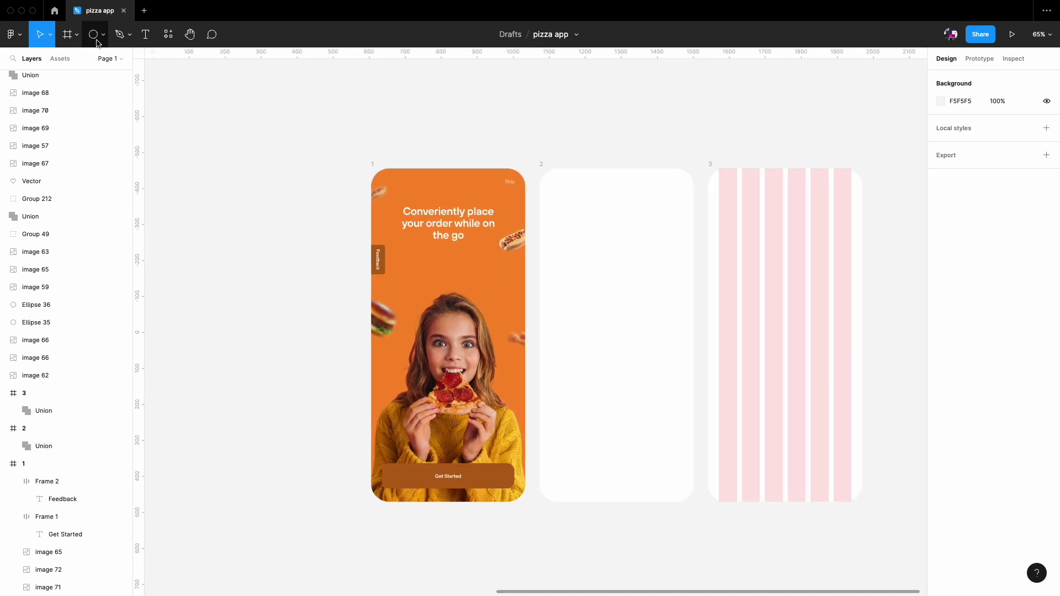
pyautogui.press('r')
pyautogui.moveTo(539, 227); pyautogui.dragTo(693, 501)
pyautogui.click(984, 136)
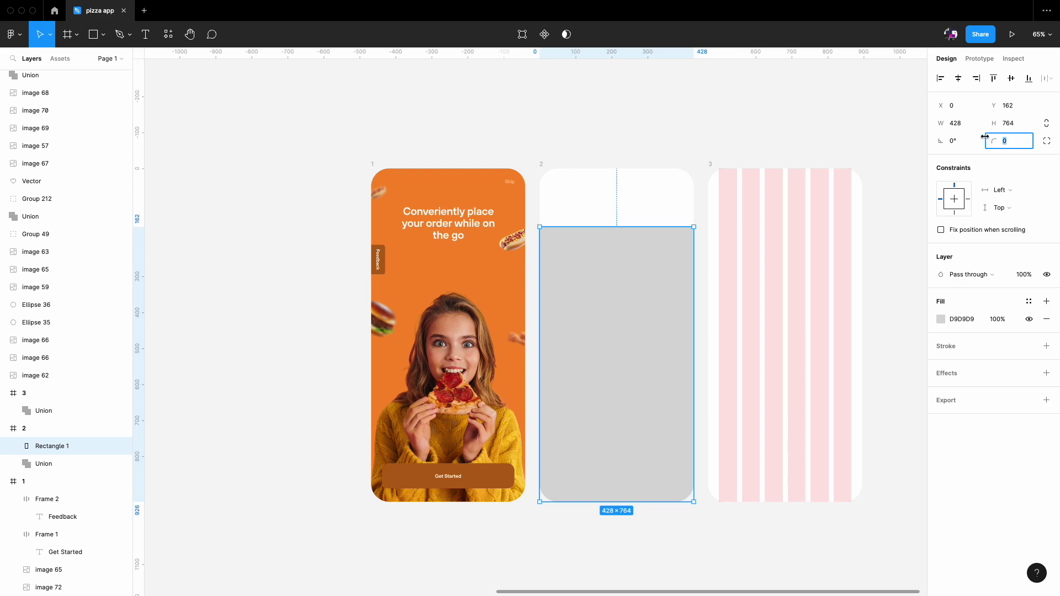
pyautogui.write('50')
pyautogui.hscroll(2, 628, 228)
# - Set the second screen's fill to pale peach FFF4EA
pyautogui.click(499, 157)
pyautogui.click(941, 337)
pyautogui.write('F98C2A')
pyautogui.press('Return')
pyautogui.moveTo(832, 323)
pyautogui.mouseDown()
pyautogui.moveTo(804, 322)
pyautogui.moveTo(816, 316)
pyautogui.mouseUp()
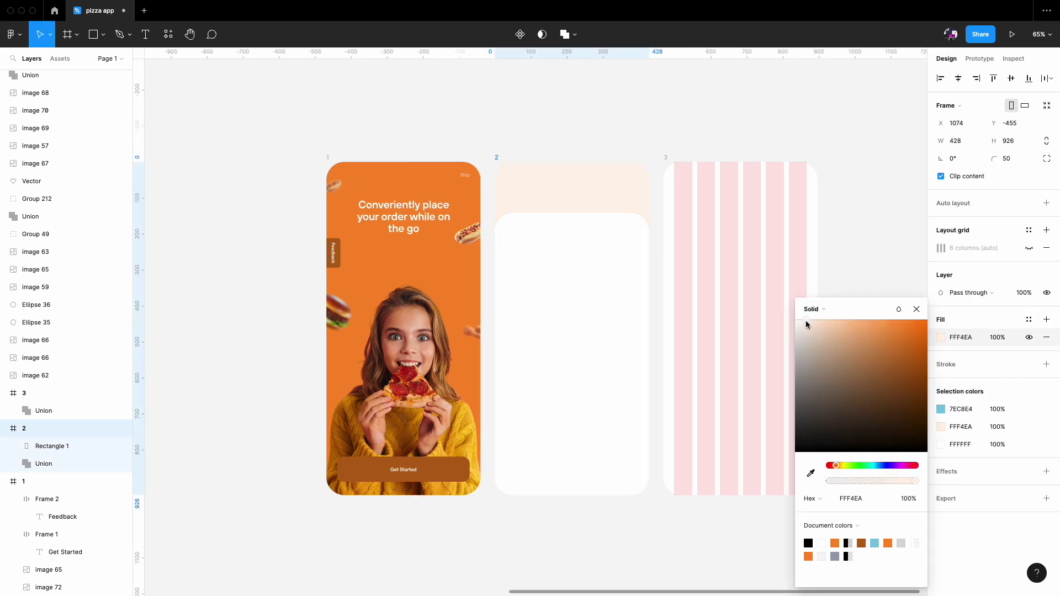
pyautogui.click(863, 177)
# - Set the canvas background to grey DCDCDC
pyautogui.click(941, 101)
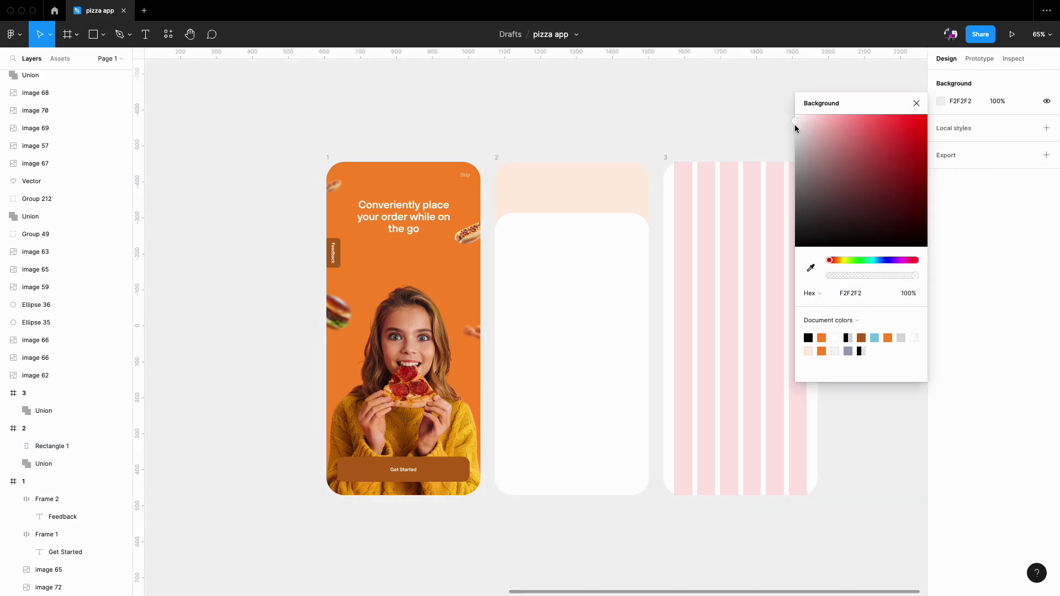
pyautogui.click(794, 133)
pyautogui.click(914, 103)
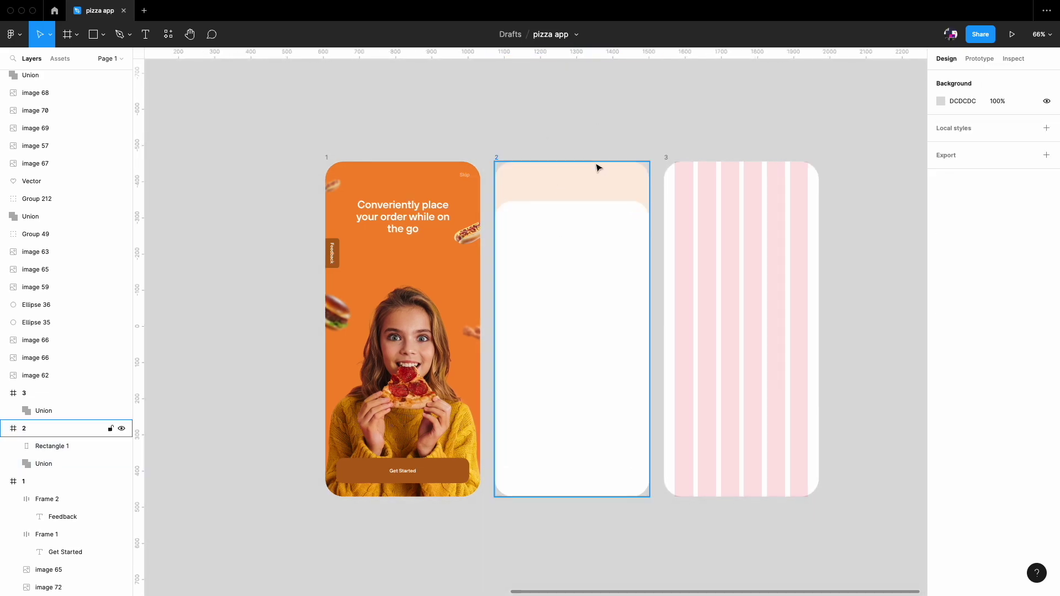
pyautogui.scroll(5, 598, 166)
# - Draw a 54 × 6 handle bar with radius 10 and tan fill in the peach area
pyautogui.click(103, 35)
pyautogui.click(82, 59)
pyautogui.moveTo(523, 219); pyautogui.dragTo(591, 230)
pyautogui.press('Escape')
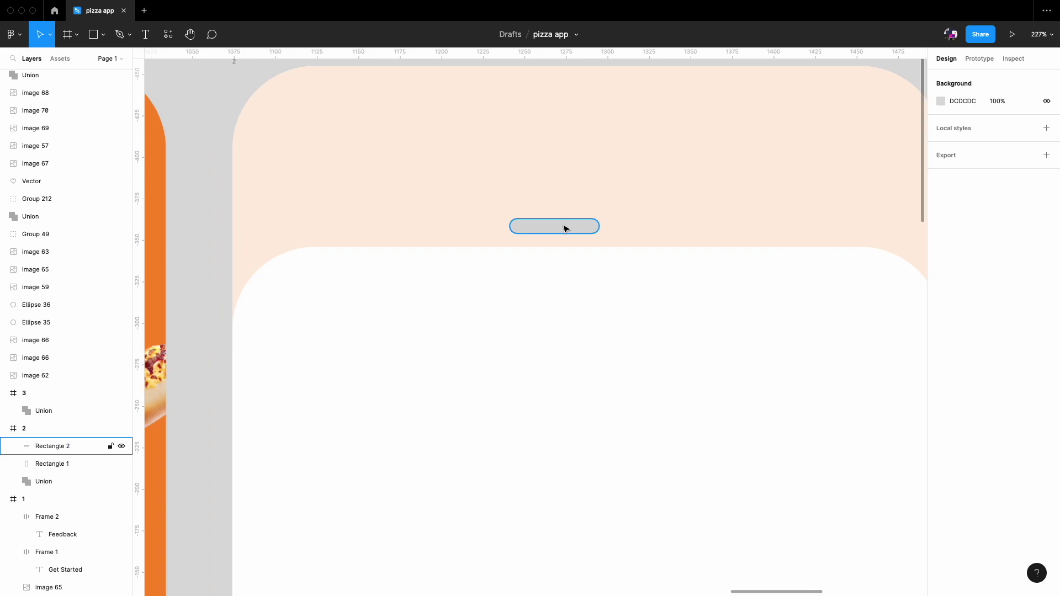
pyautogui.scroll(-4, 568, 225)
pyautogui.click(559, 221)
pyautogui.click(941, 319)
pyautogui.click(916, 312)
pyautogui.scroll(5, 595, 225)
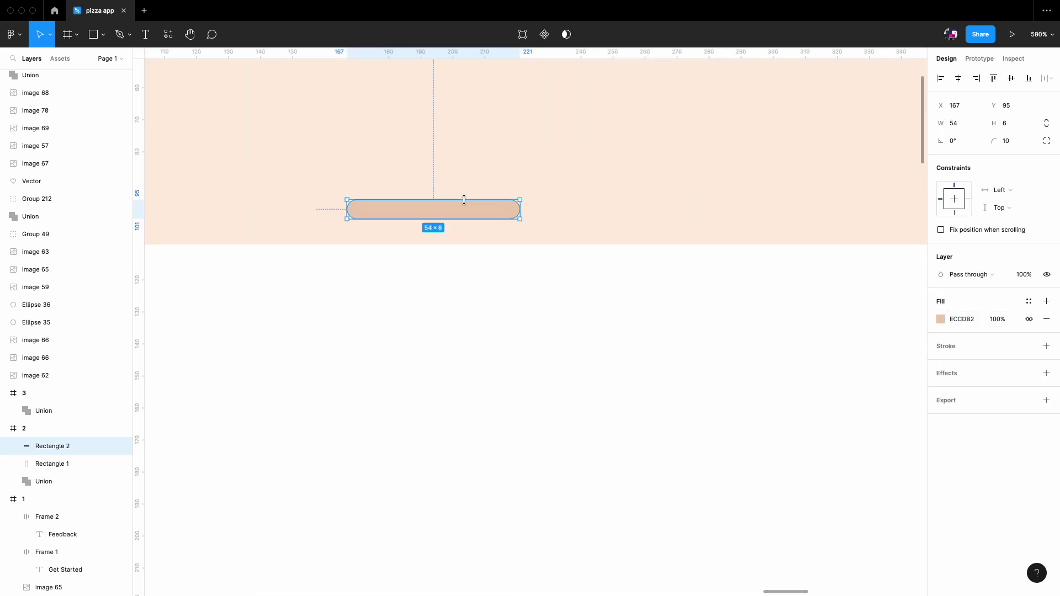
pyautogui.scroll(-5, 535, 171)
pyautogui.scroll(3, 643, 113)
pyautogui.scroll(-5, 577, 227)
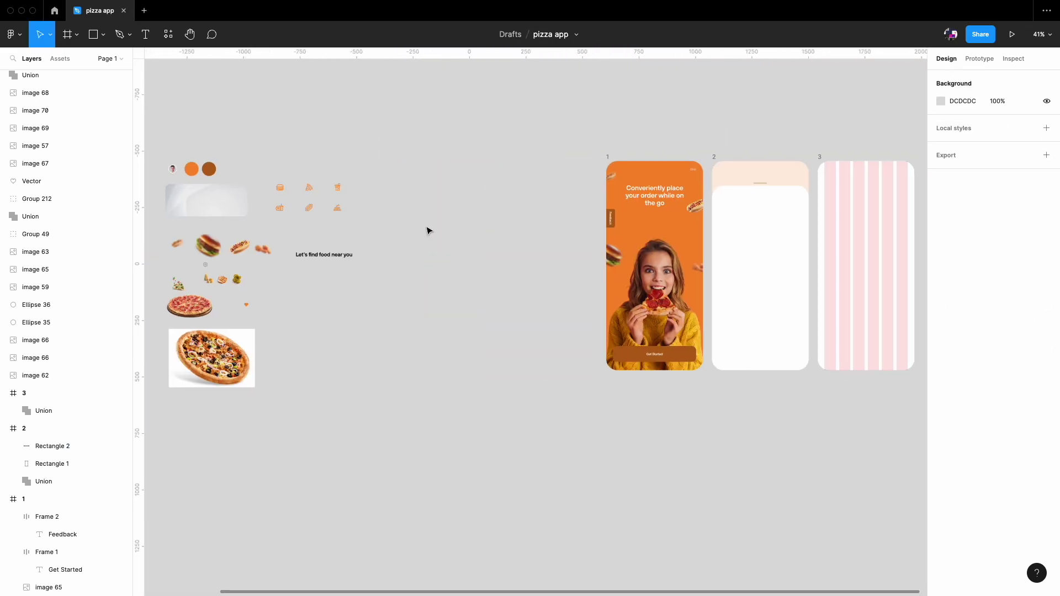
# - Copy the avatar onto the second screen's peach top and place the Skip text copy in the header
pyautogui.moveTo(172, 168); pyautogui.dragTo(760, 166)
pyautogui.scroll(5, 564, 173)
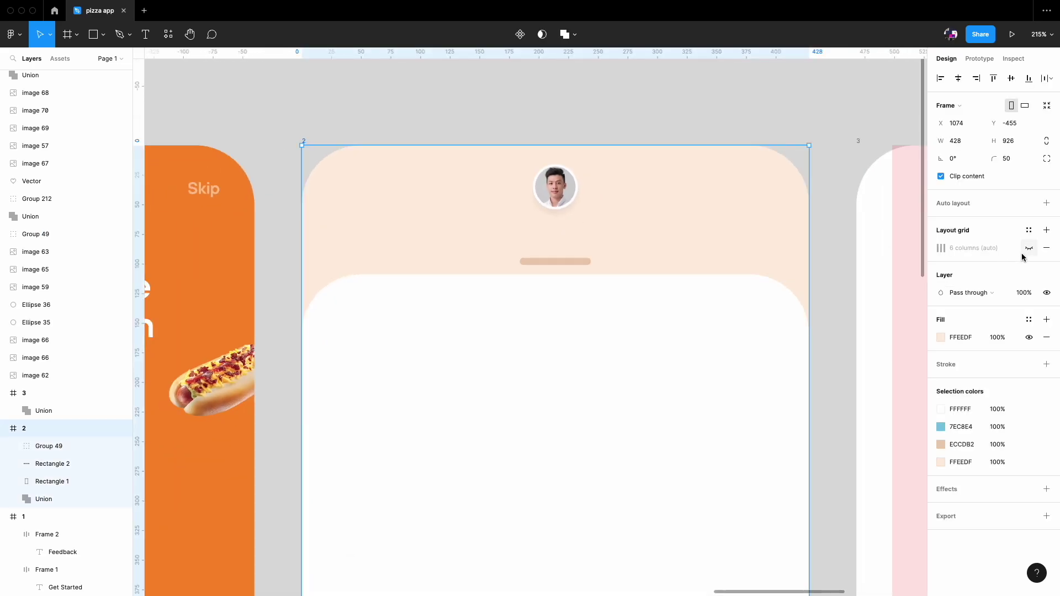
pyautogui.scroll(-5, 524, 188)
pyautogui.scroll(3, 551, 230)
pyautogui.moveTo(492, 232); pyautogui.dragTo(414, 208)
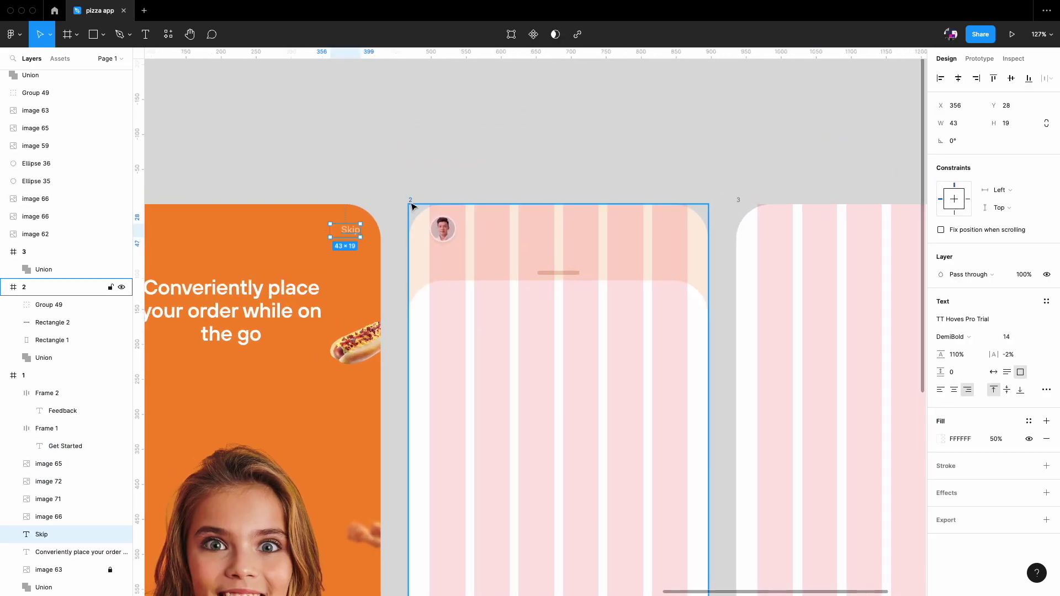
pyautogui.scroll(4, 683, 232)
pyautogui.scroll(2, 552, 276)
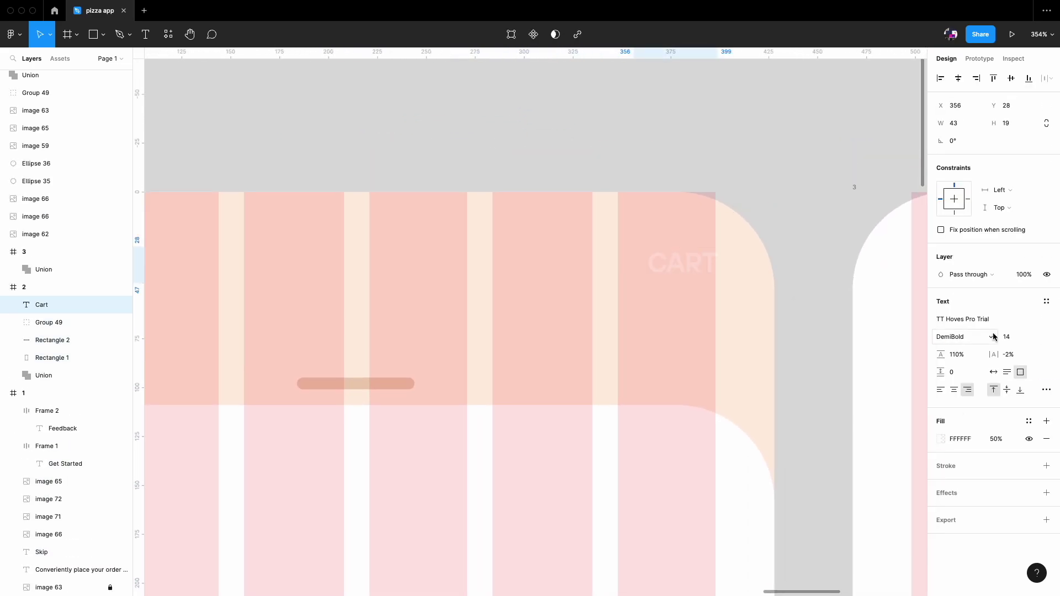
# - Draw a small orange F98B28 circle beside the CART text
pyautogui.click(103, 34)
pyautogui.click(78, 97)
pyautogui.moveTo(709, 247); pyautogui.dragTo(745, 293)
pyautogui.click(939, 318)
pyautogui.write('F98B28')
pyautogui.scroll(3, 636, 274)
# - Duplicate CART as a centred '1' on the orange circle and group them
pyautogui.click(637, 274)
pyautogui.hscroll(3, 552, 293)
pyautogui.hotkey('ctrl', 'd')
pyautogui.press('Escape')
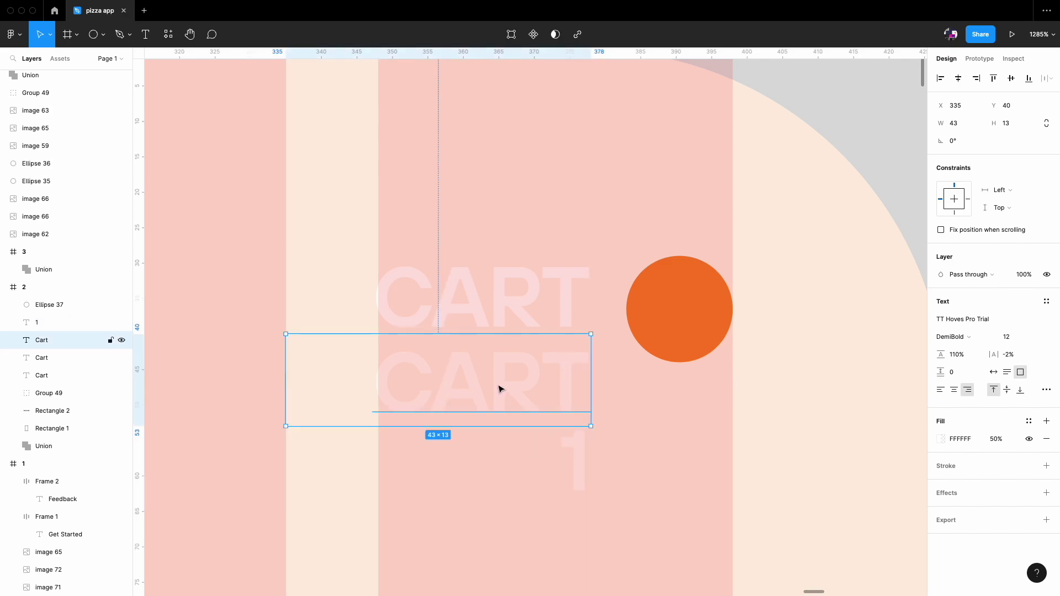
pyautogui.moveTo(499, 388); pyautogui.dragTo(663, 315)
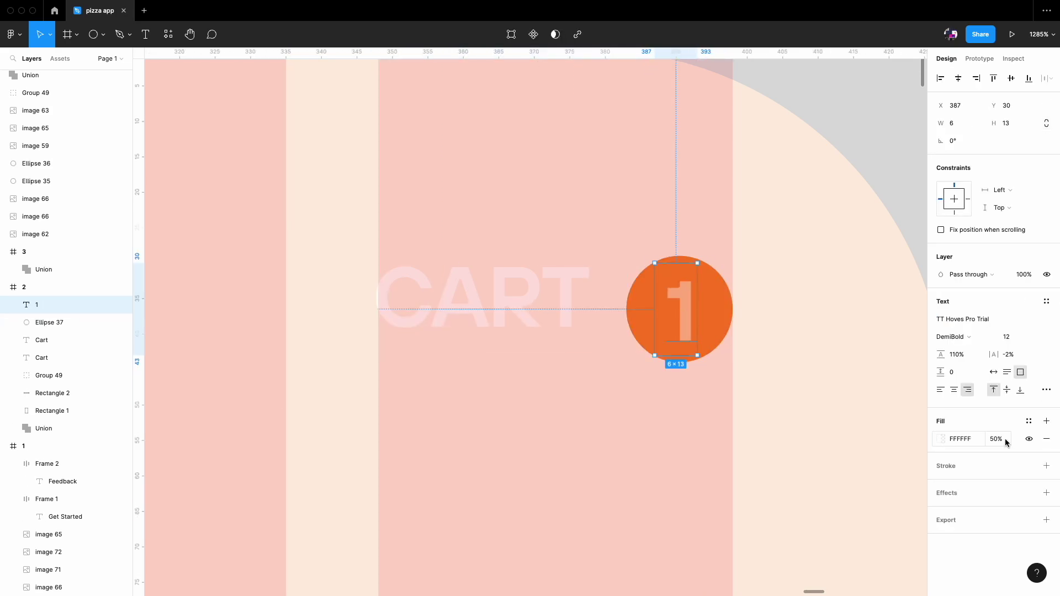
pyautogui.scroll(3, 752, 337)
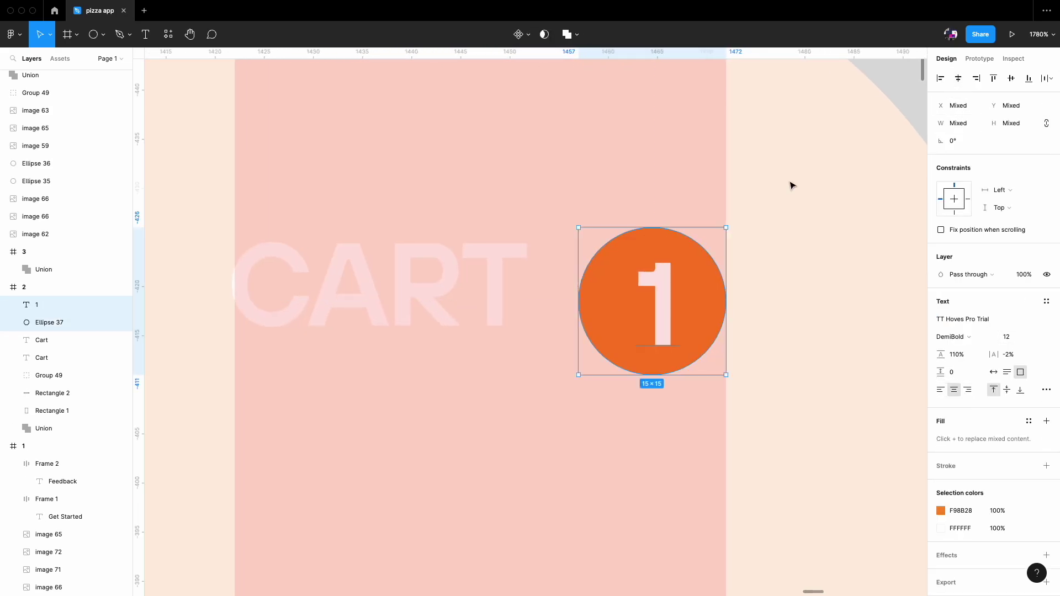
pyautogui.click(11, 34)
pyautogui.hotkey('ctrl', 'shift', "'")
pyautogui.scroll(2, 657, 309)
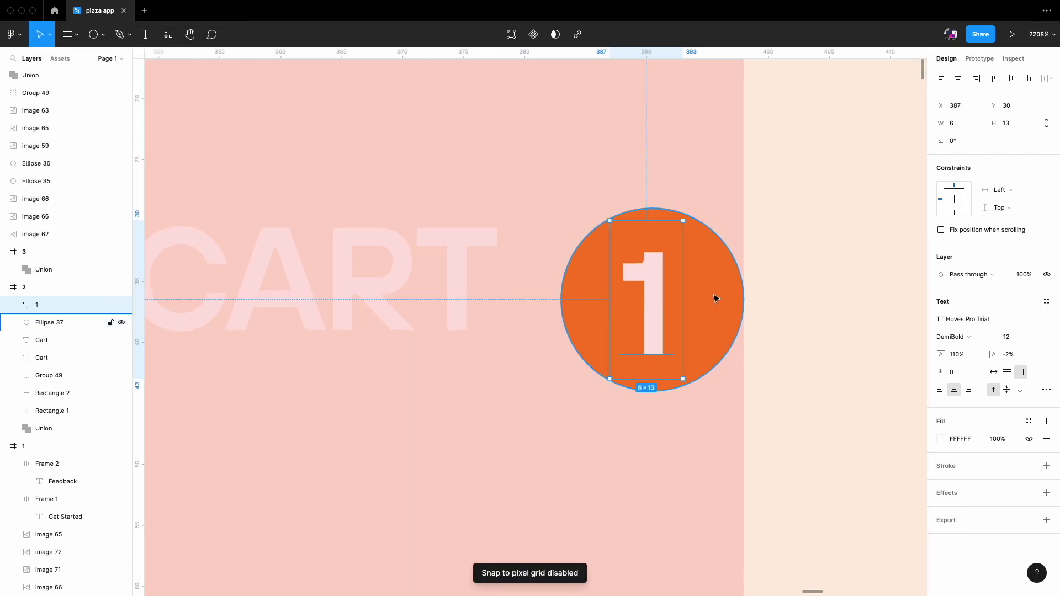
pyautogui.hotkey('ctrl', 'g')
# - Colour the CART text F98B28 and wrap it with the badge in auto layout
pyautogui.press('Tab')
pyautogui.scroll(-5, 718, 276)
pyautogui.click(940, 439)
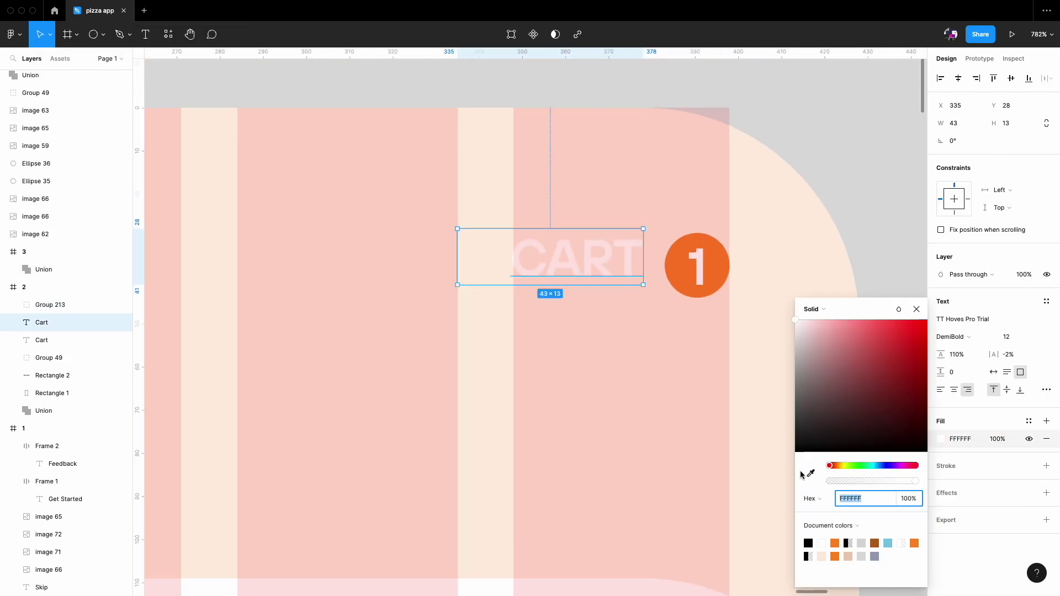
pyautogui.write('F98B28')
pyautogui.press('Return')
pyautogui.keyDown('shift'); pyautogui.click(717, 274); pyautogui.keyUp('shift')
pyautogui.hotkey('shift', 'a')
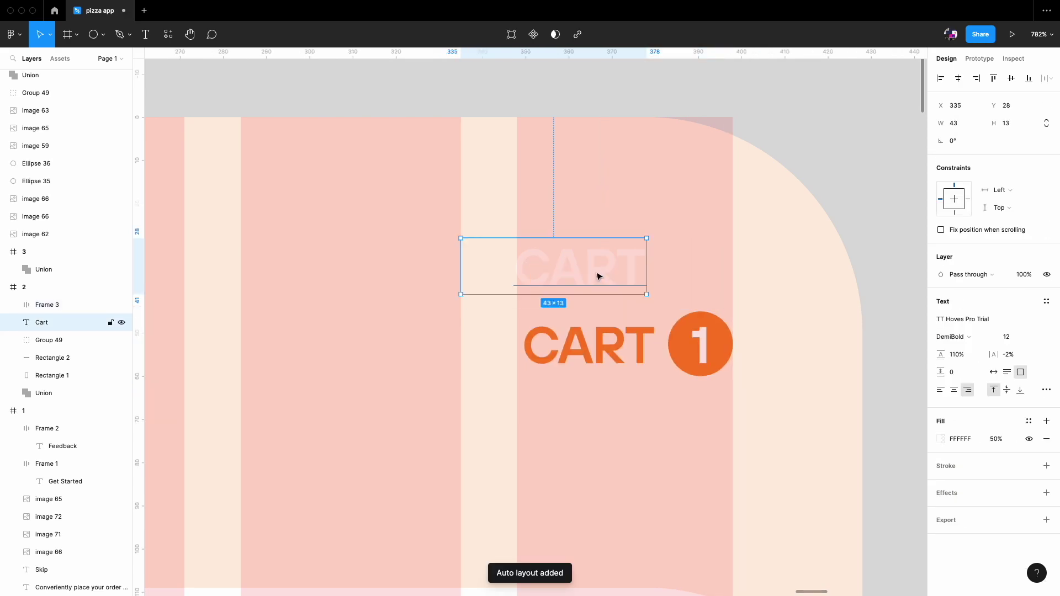
pyautogui.scroll(-10, 610, 287)
# - Inspect the orange badge circle on the second screen
pyautogui.hotkey('shift', 'Return')
pyautogui.scroll(-5, 596, 194)
pyautogui.click(596, 193)
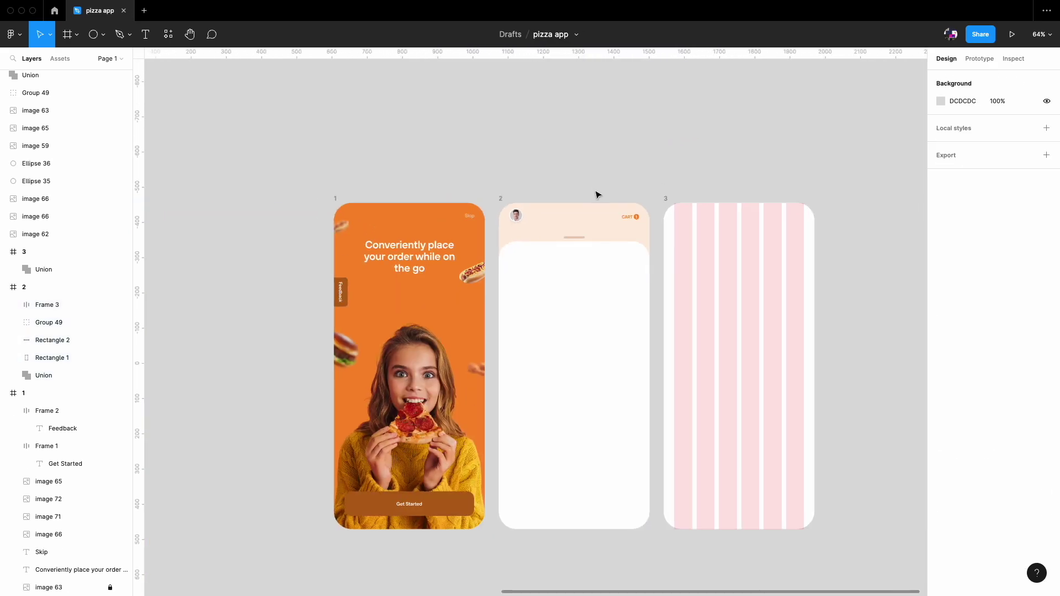
pyautogui.scroll(3, 568, 239)
pyautogui.click(568, 239)
pyautogui.click(580, 222)
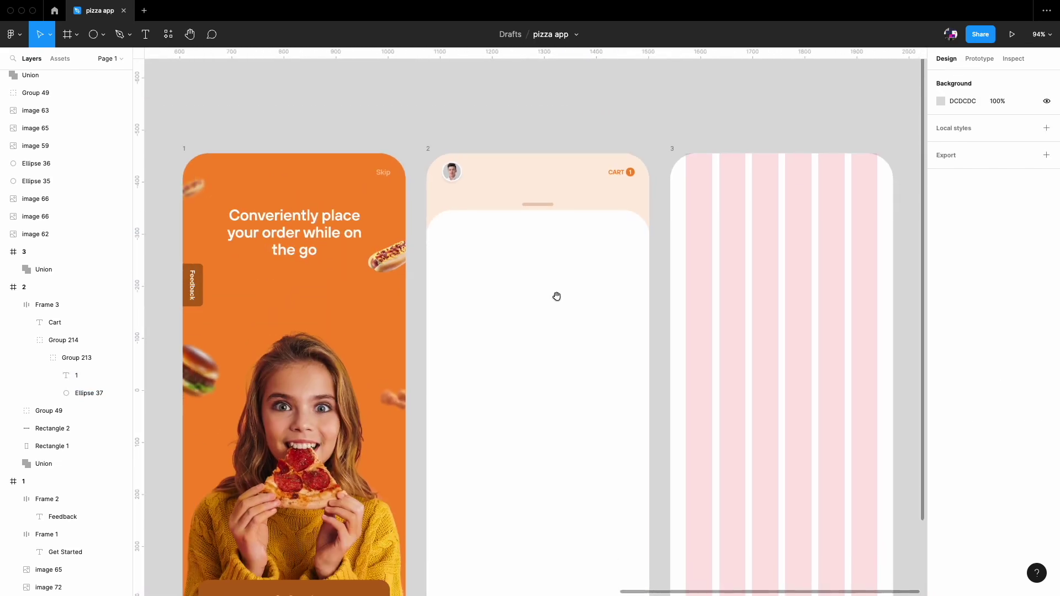
# - Draw a circle on the second screen's card
pyautogui.click(556, 296)
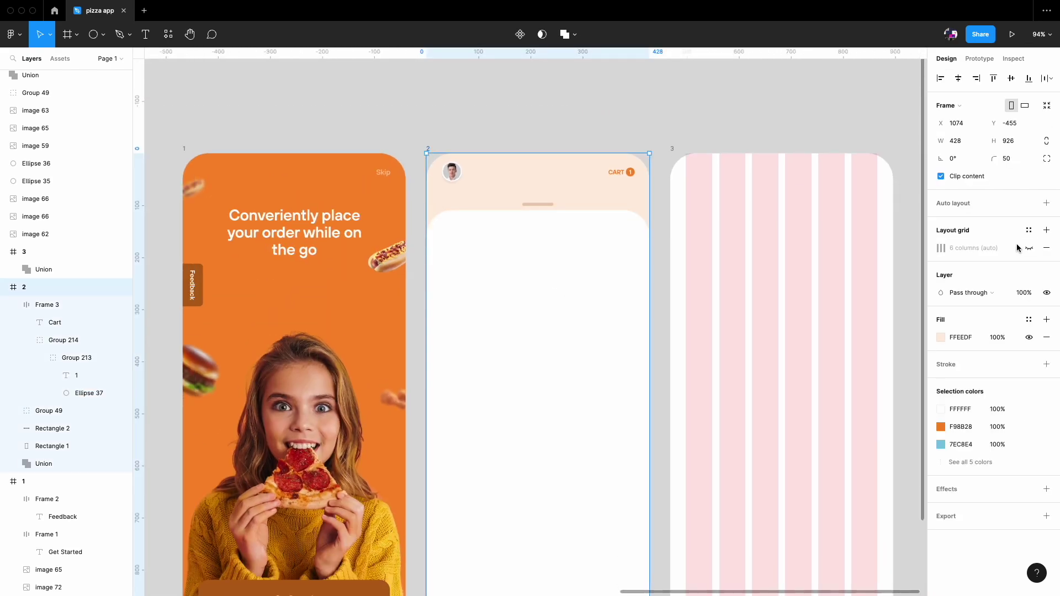
pyautogui.click(103, 34)
pyautogui.click(82, 99)
pyautogui.scroll(5, 496, 276)
pyautogui.moveTo(440, 234); pyautogui.dragTo(531, 334)
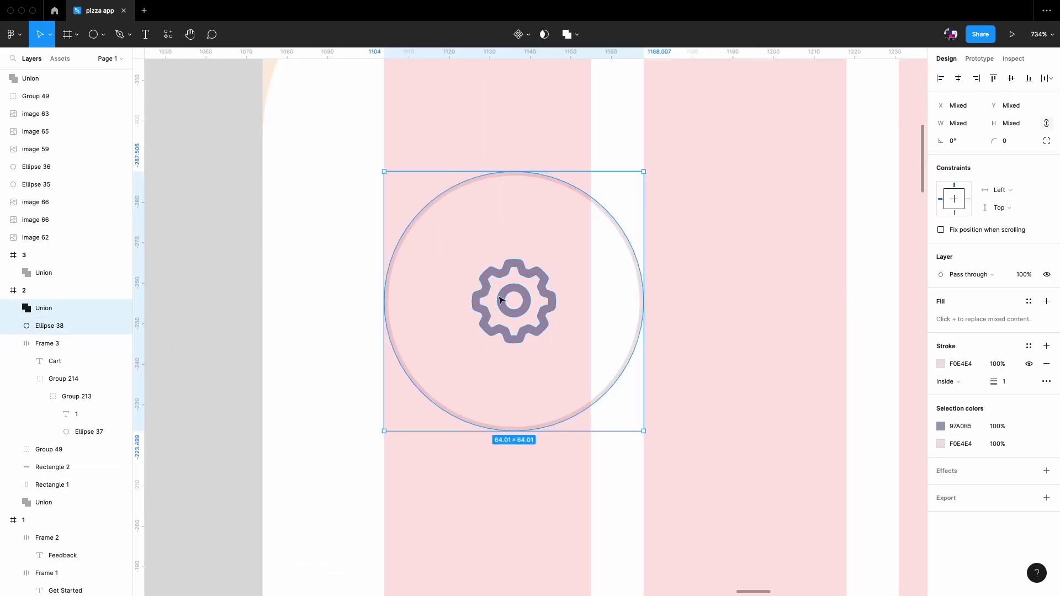
# - Group the gear icon with its ring, re-enable pixel snapping, and lock the second screen's background rectangle
pyautogui.hotkey('ctrl', 'g')
pyautogui.click(12, 34)
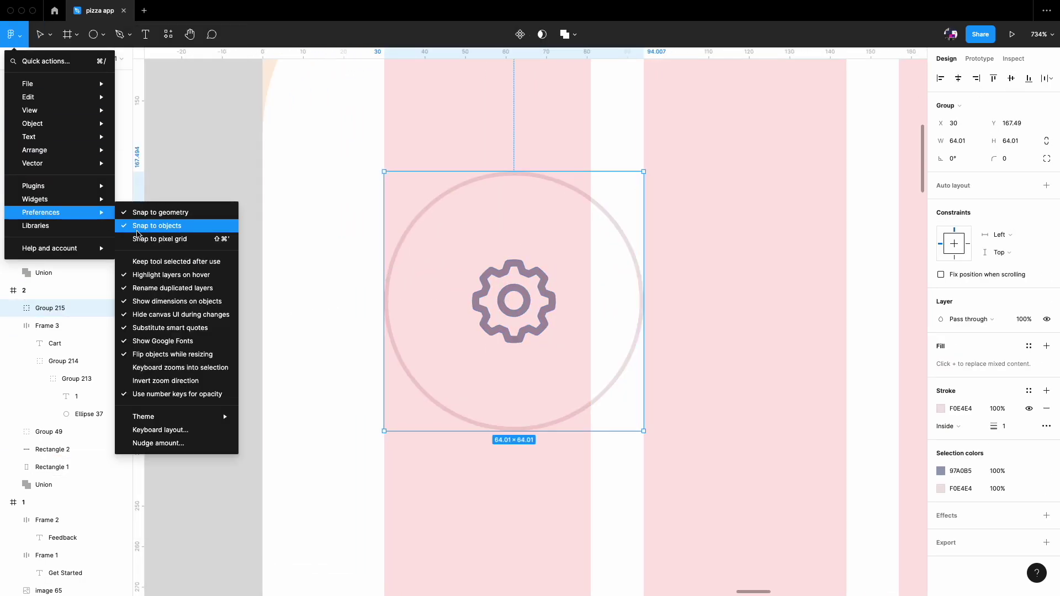
pyautogui.click(177, 105)
pyautogui.scroll(-5, 366, 268)
pyautogui.click(722, 254)
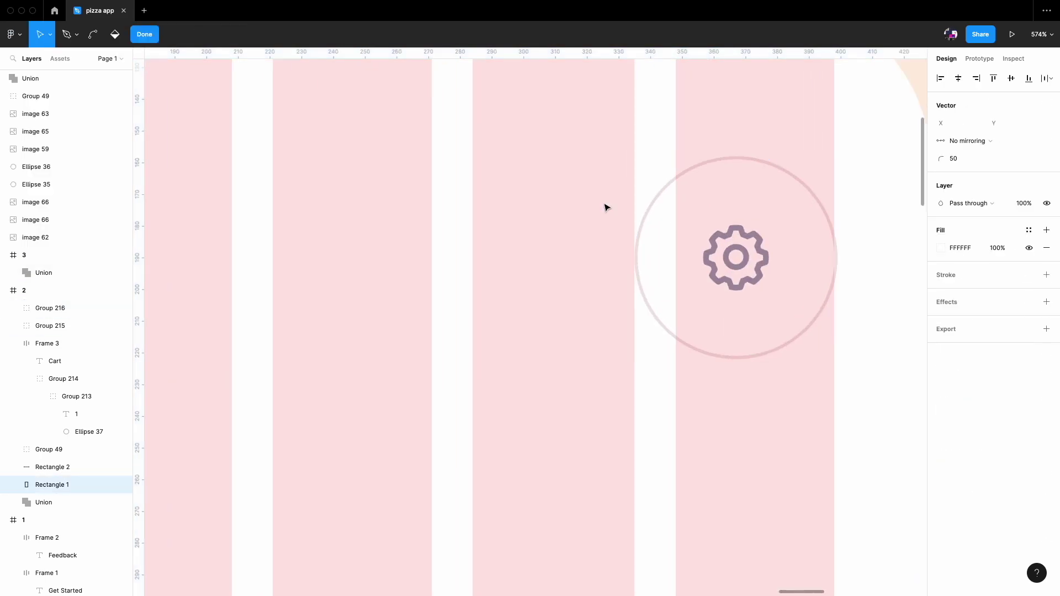
pyautogui.scroll(-5, 596, 260)
pyautogui.click(111, 485)
pyautogui.scroll(10, 560, 235)
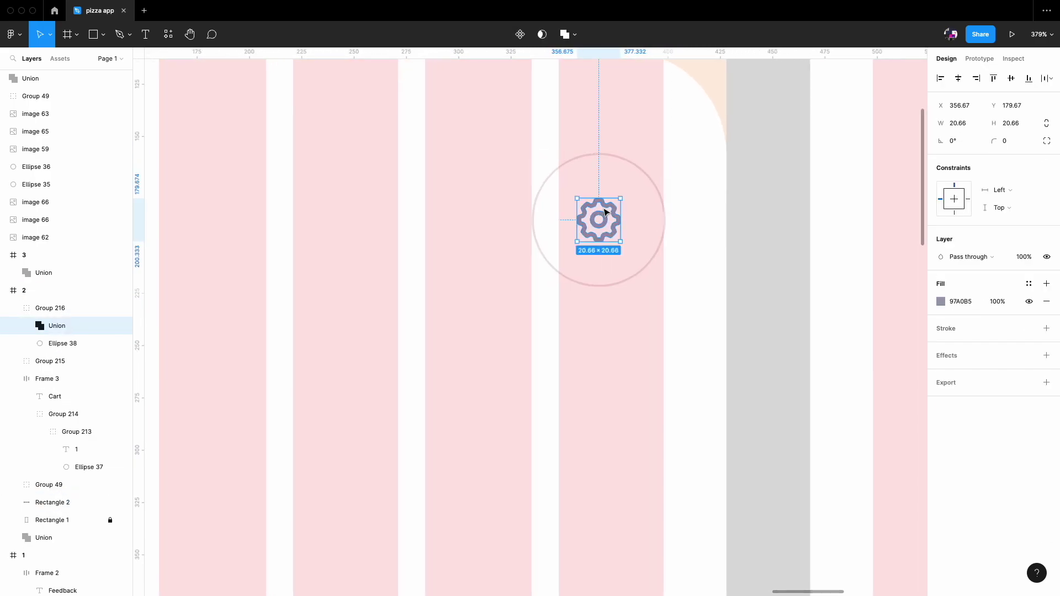
# - Draw a small grey dot and duplicate it into a 2×2 grid of four dots
pyautogui.press('Escape')
pyautogui.press('o')
pyautogui.scroll(4, 456, 229)
pyautogui.moveTo(444, 224)
pyautogui.mouseDown()
pyautogui.moveTo(456, 236)
pyautogui.moveTo(736, 230)
pyautogui.mouseUp()
pyautogui.click(940, 318)
pyautogui.click(574, 267)
pyautogui.moveTo(613, 243)
pyautogui.mouseDown()
pyautogui.moveTo(660, 243)
pyautogui.moveTo(620, 289)
pyautogui.mouseUp()
pyautogui.keyDown('shift'); pyautogui.click(614, 243); pyautogui.keyUp('shift')
pyautogui.moveTo(591, 221); pyautogui.dragTo(679, 300)
# - Union the four dots, centre them inside their ring, and group them together
pyautogui.click(574, 34)
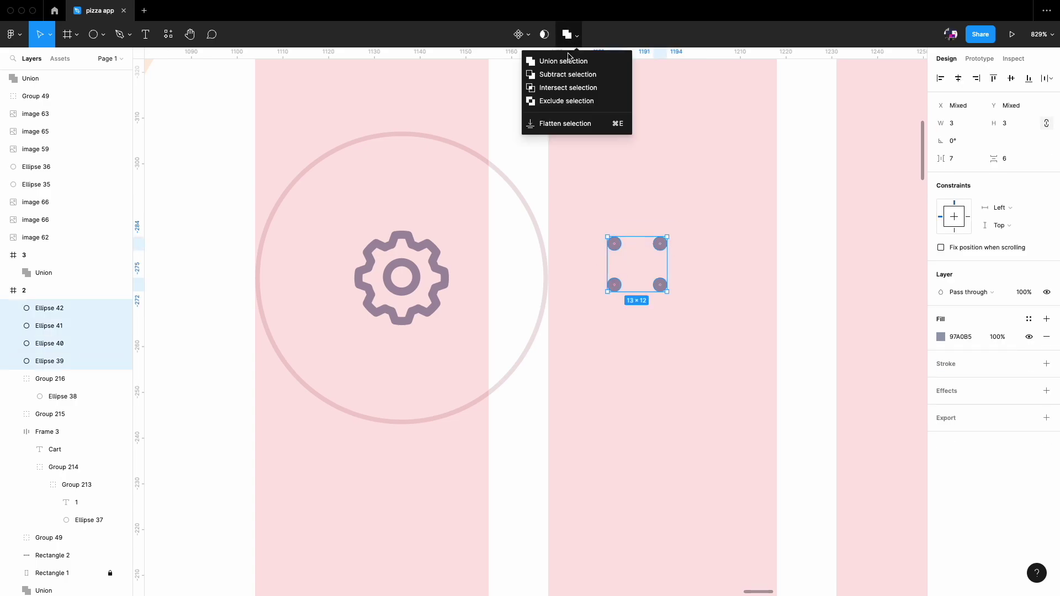
pyautogui.click(563, 61)
pyautogui.scroll(-5, 577, 234)
pyautogui.keyDown('shift'); pyautogui.click(846, 220); pyautogui.keyUp('shift')
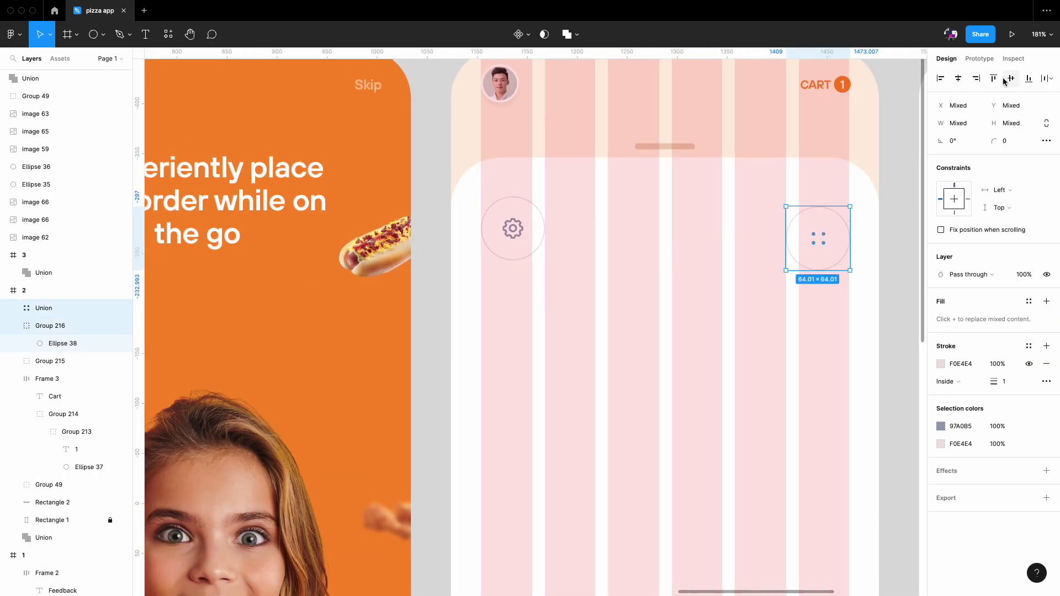
pyautogui.hotkey('ctrl', 'g')
# - Check the ring outline colour and paste the 'Let's find food near you' heading into the third screen
pyautogui.hotkey('ctrl', '-')
pyautogui.press('Escape')
pyautogui.scroll(2, 697, 136)
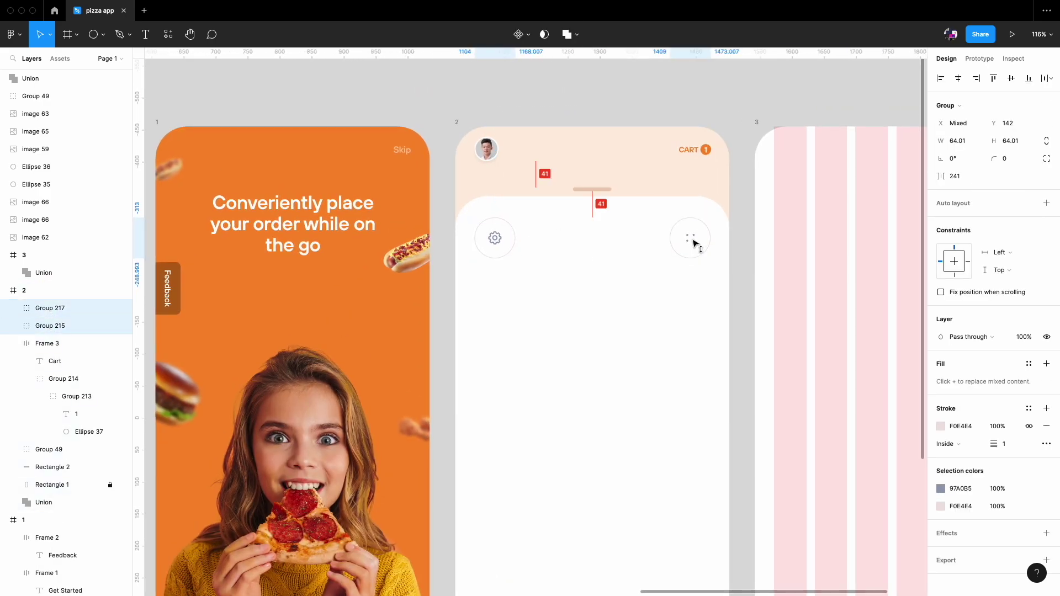
pyautogui.click(940, 506)
pyautogui.press('Escape')
pyautogui.hotkey('shift', '1')
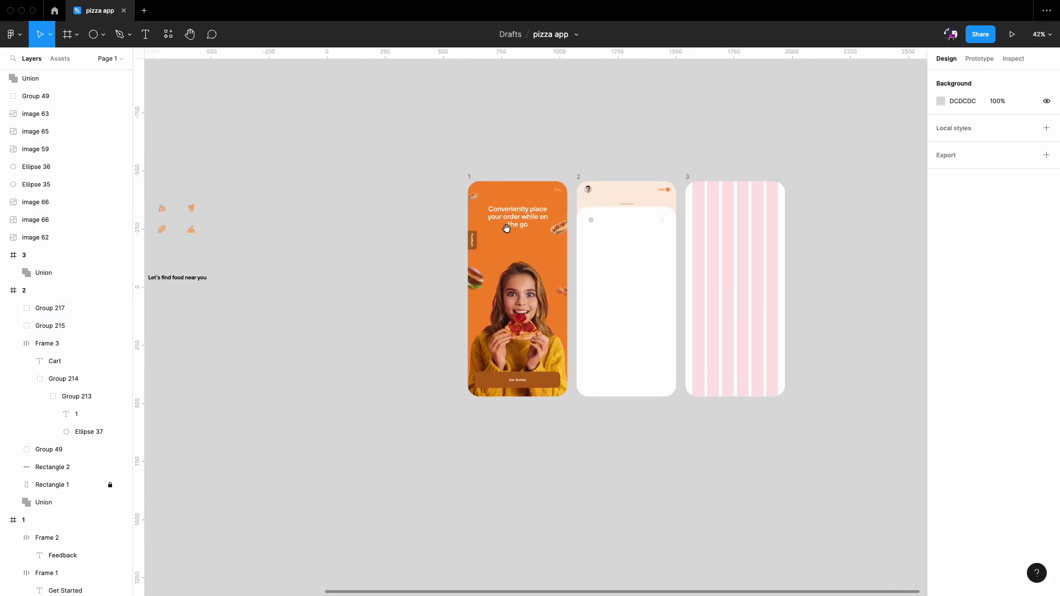
pyautogui.click(207, 276)
# - Position the heading and paste the avatar and cart header items onto the third screen
pyautogui.moveTo(207, 275); pyautogui.dragTo(745, 279)
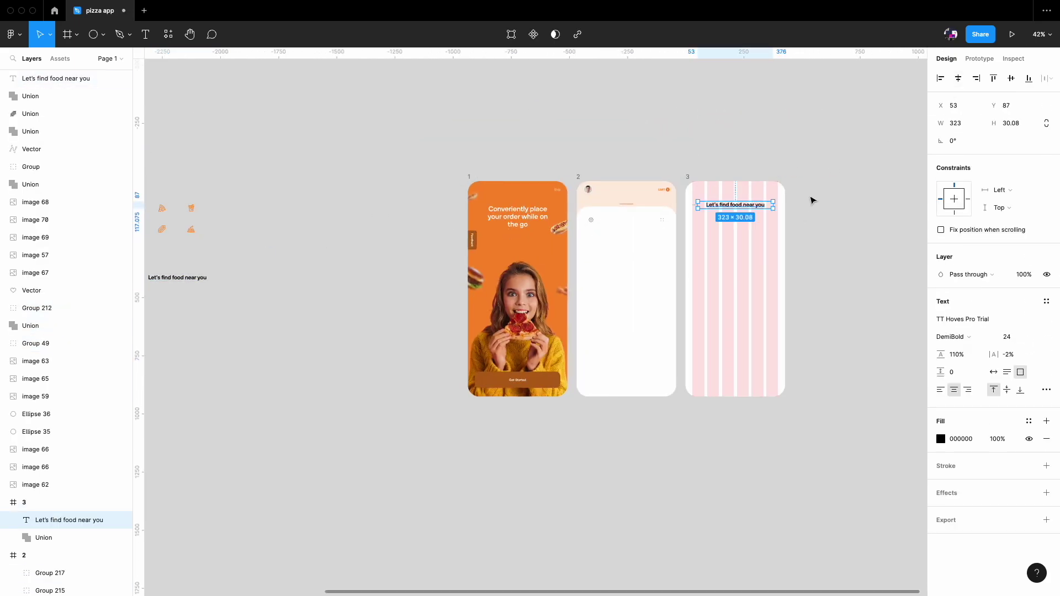
pyautogui.scroll(2, 717, 188)
pyautogui.click(450, 202)
pyautogui.hotkey('ctrl', 'c')
pyautogui.hotkey('ctrl', 'v')
pyautogui.press('Escape')
# - Draw a wide orange banner with 16 px rounded corners on the third screen
pyautogui.press('r')
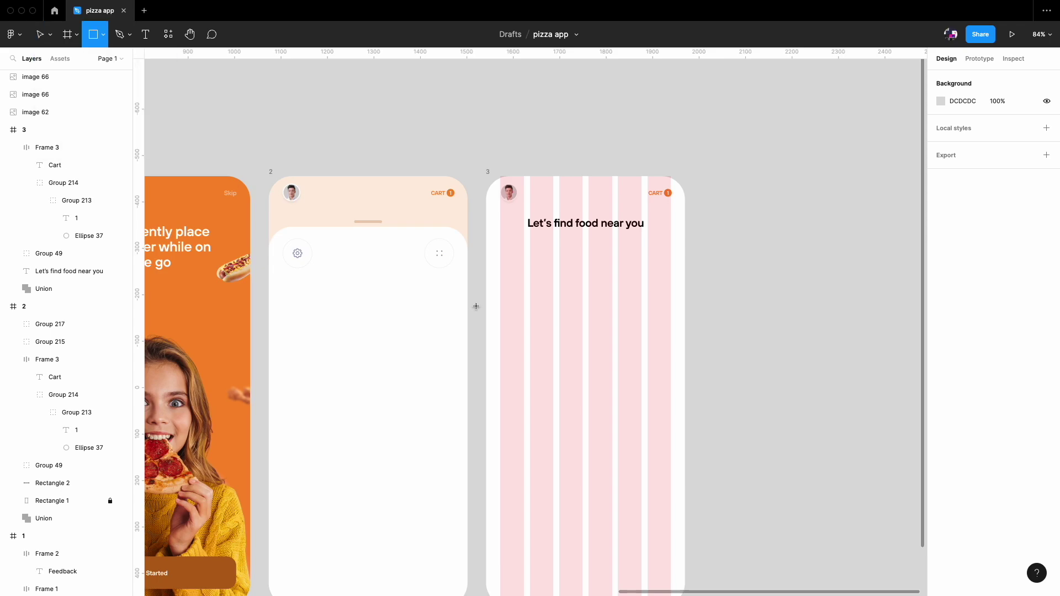
pyautogui.moveTo(500, 256); pyautogui.dragTo(670, 316)
pyautogui.scroll(2, 669, 312)
pyautogui.write('16')
pyautogui.hotkey('shift', '1')
pyautogui.click(940, 319)
pyautogui.click(182, 276)
# - Bring a heading copy into the second screen as the 'Tuna Pizza' title and resize its font
pyautogui.moveTo(684, 212)
pyautogui.mouseDown()
pyautogui.moveTo(543, 254)
pyautogui.moveTo(568, 263)
pyautogui.mouseUp()
pyautogui.scroll(2, 525, 278)
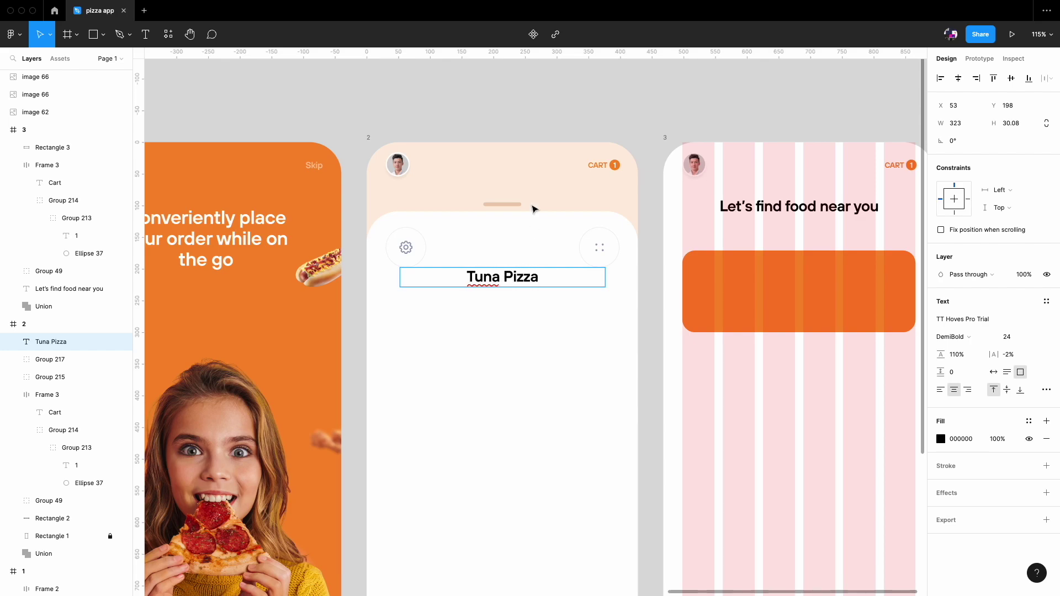
pyautogui.write('4')
pyautogui.press('Return')
pyautogui.scroll(-2, 535, 310)
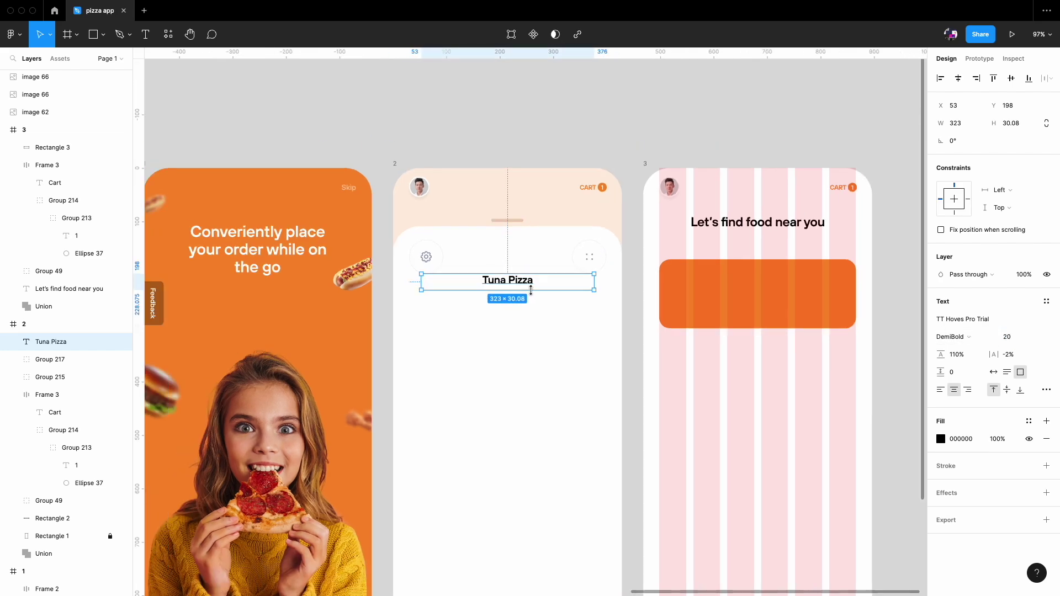
# - Paste a 97A0B5 grey subtitle text below the Tuna Pizza title and widen its box
pyautogui.press('Escape')
pyautogui.hotkey('ctrl', 'v')
pyautogui.click(940, 438)
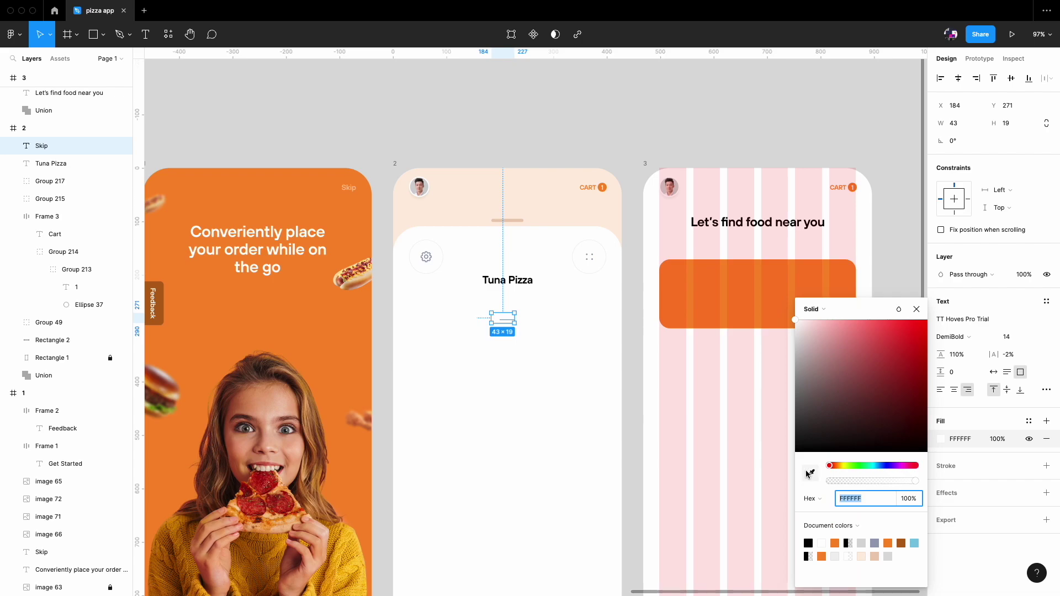
pyautogui.click(874, 543)
pyautogui.scroll(5, 478, 355)
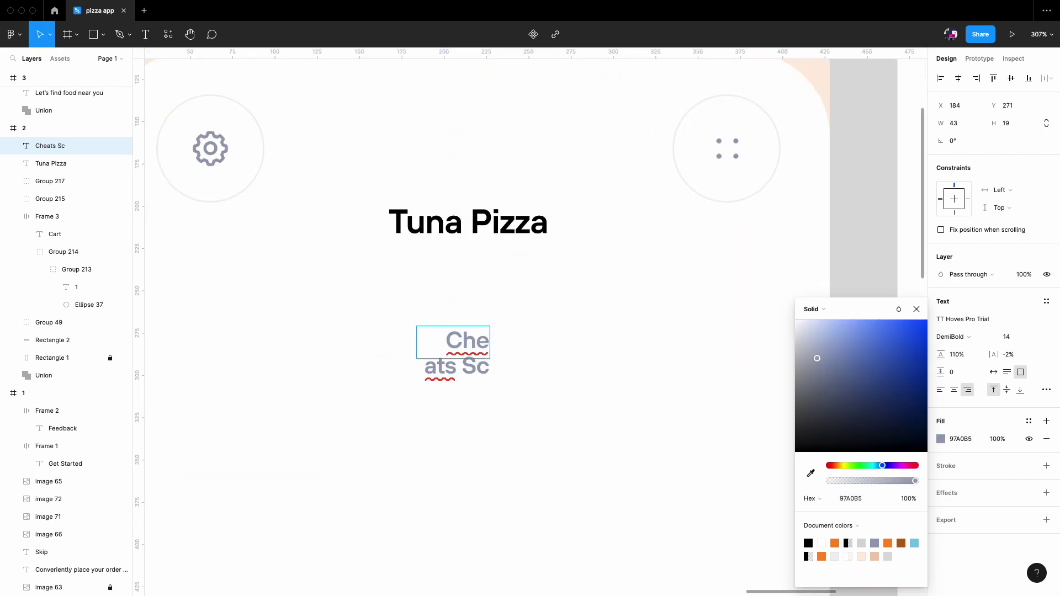
pyautogui.moveTo(489, 342); pyautogui.dragTo(546, 320)
# - Reword the subtitle to 'Cheat's Sicilian tuna pizza' and widen it to fit one line
pyautogui.doubleClick(538, 320)
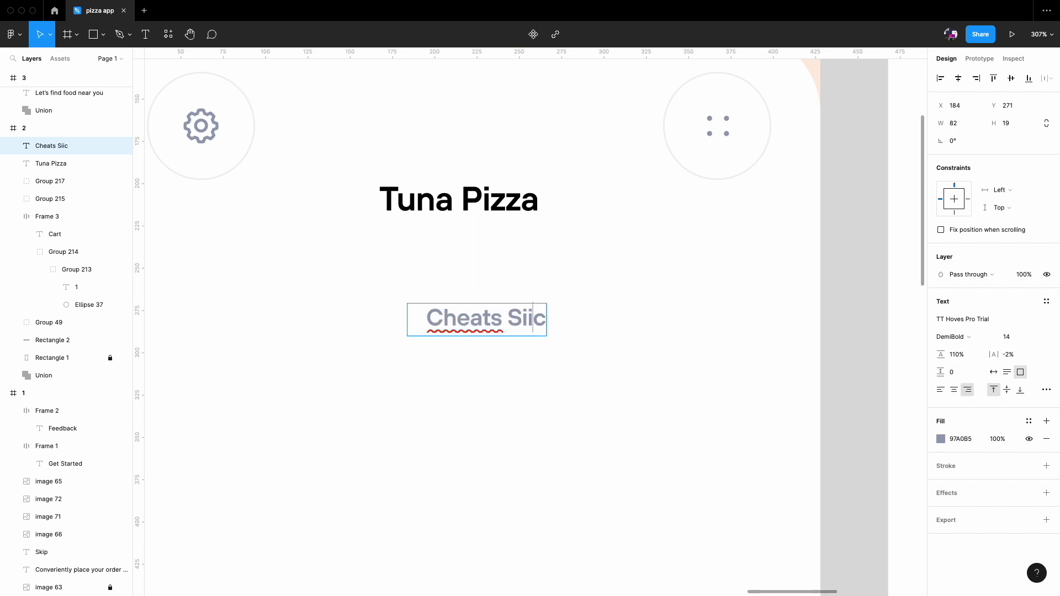
pyautogui.write('zza')
pyautogui.moveTo(511, 320); pyautogui.dragTo(550, 323)
pyautogui.hscroll(2, 353, 320)
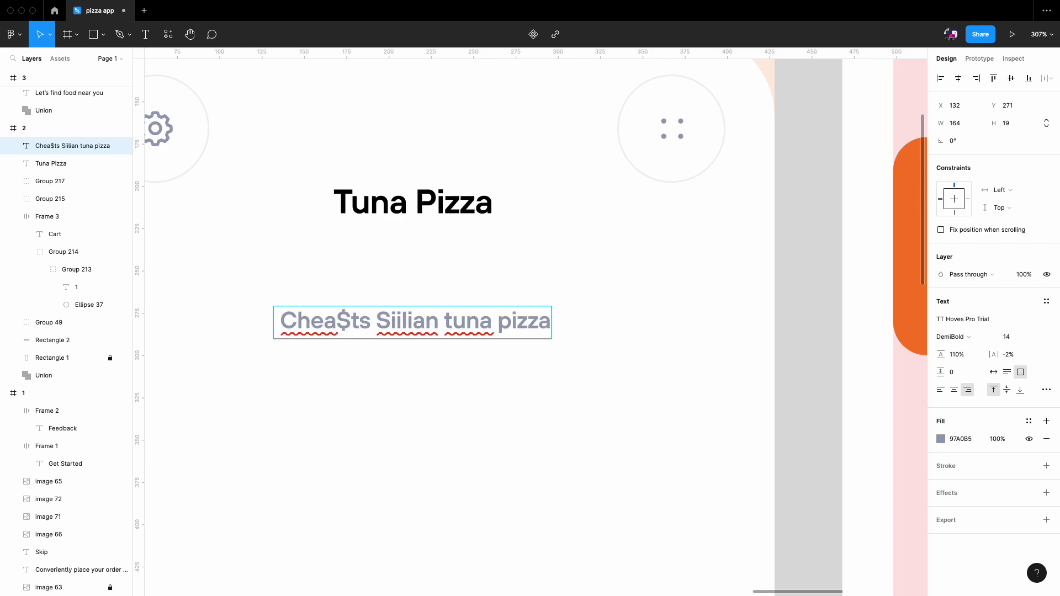
pyautogui.press('Escape')
# - Fix the subtitle's spelling and review its fill colour
pyautogui.scroll(-3, 586, 335)
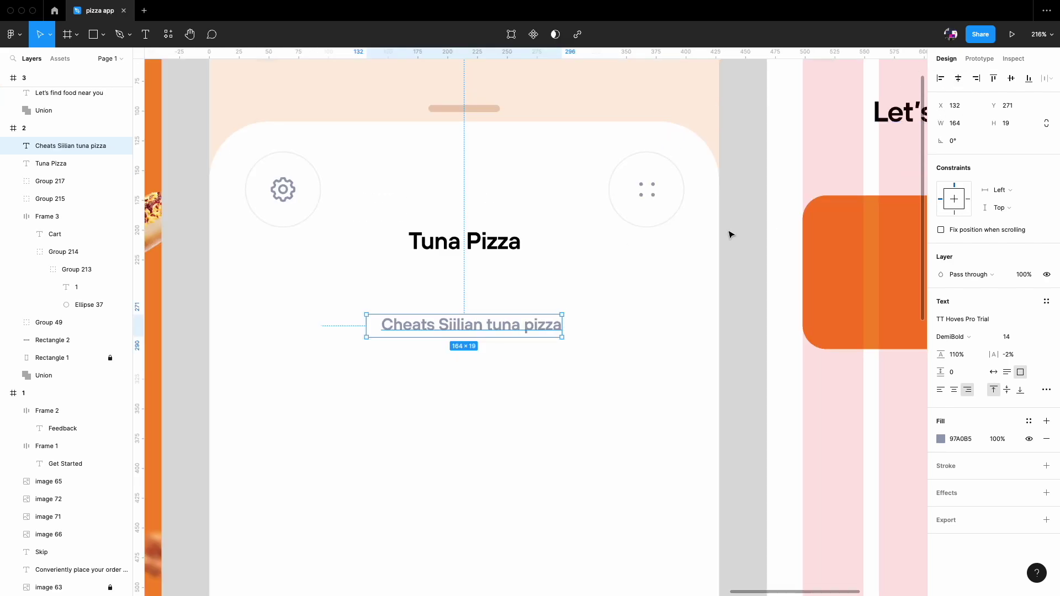
pyautogui.scroll(-3, 688, 230)
pyautogui.scroll(4, 397, 326)
pyautogui.scroll(3, 317, 344)
pyautogui.doubleClick(316, 344)
pyautogui.write("'")
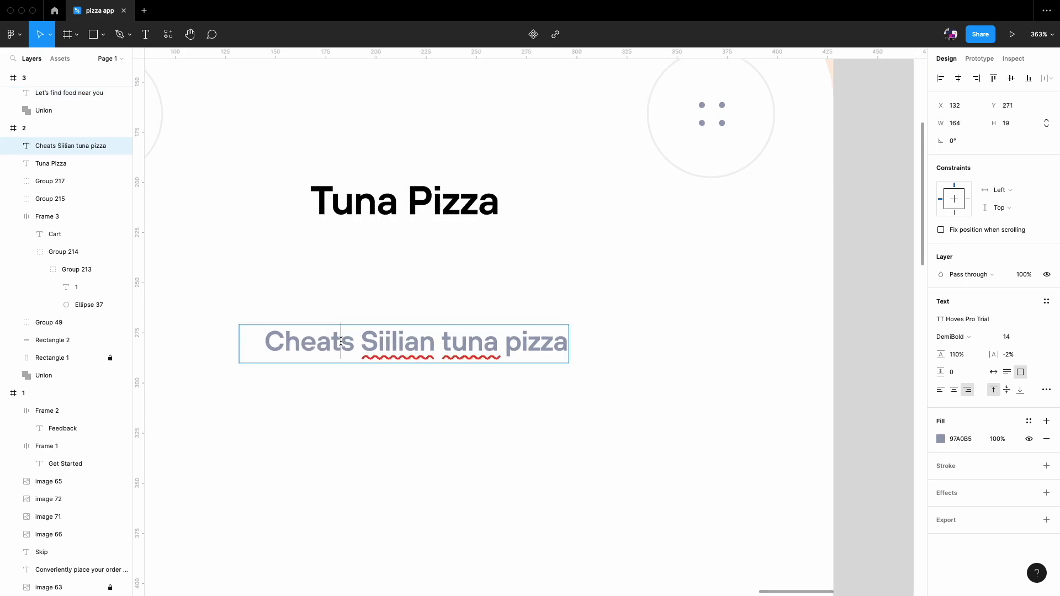
pyautogui.write("'")
pyautogui.scroll(-5, 548, 354)
pyautogui.scroll(5, 490, 322)
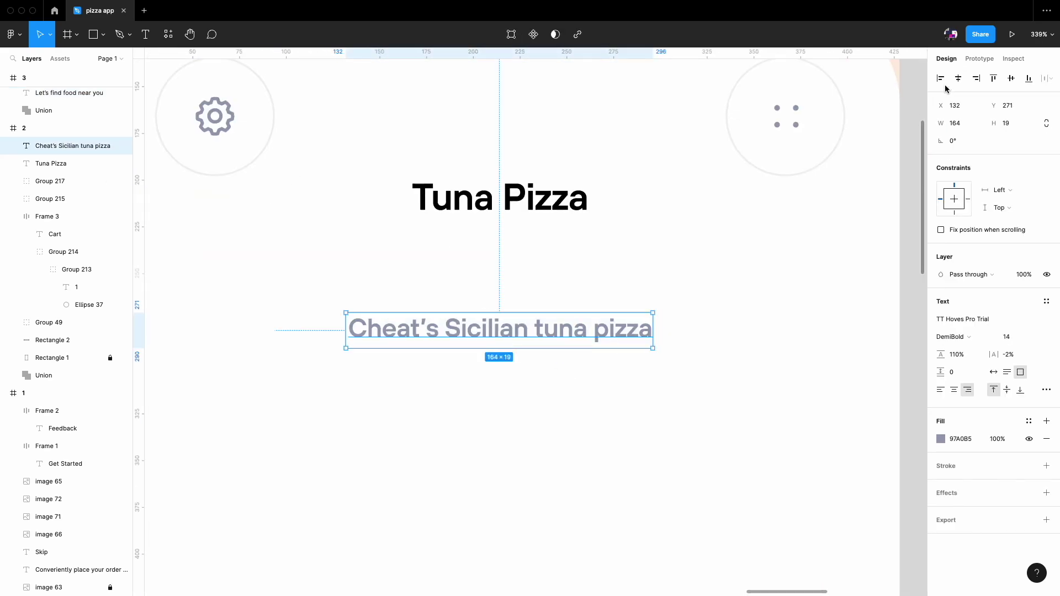
pyautogui.scroll(-5, 600, 262)
pyautogui.click(940, 439)
pyautogui.click(568, 100)
pyautogui.scroll(-3, 597, 314)
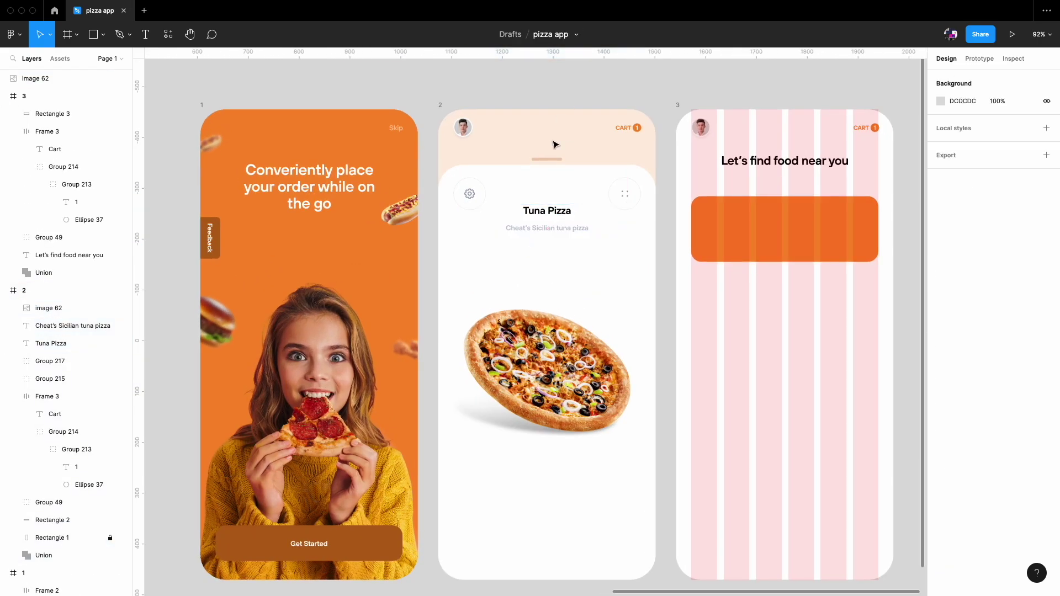
# - Copy the Tuna Pizza title and subtitle to below the pizza photo
pyautogui.click(489, 260)
pyautogui.scroll(3, 490, 260)
pyautogui.click(548, 148)
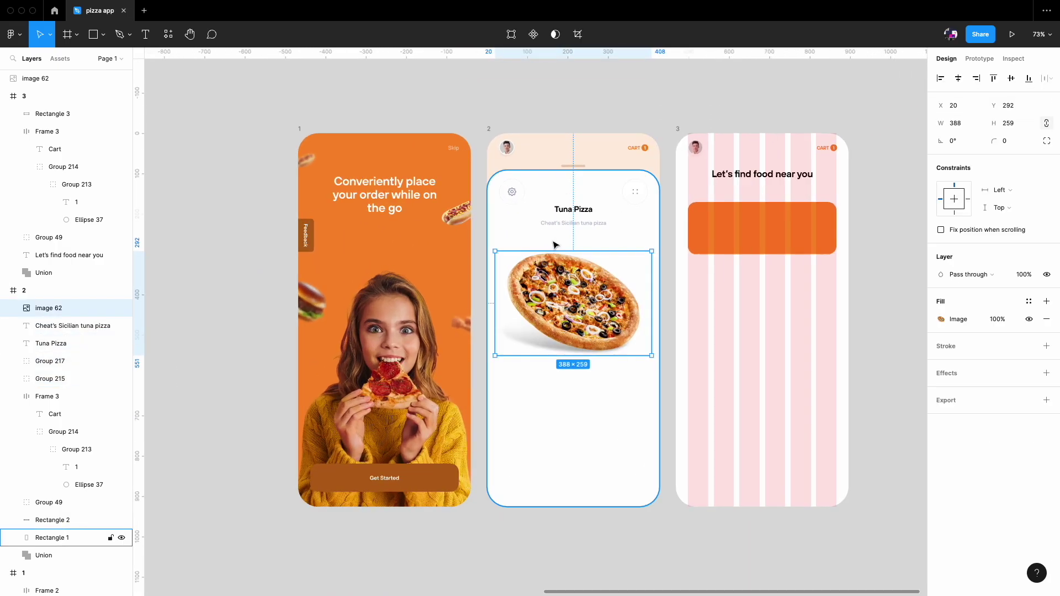
pyautogui.moveTo(554, 245); pyautogui.dragTo(577, 217)
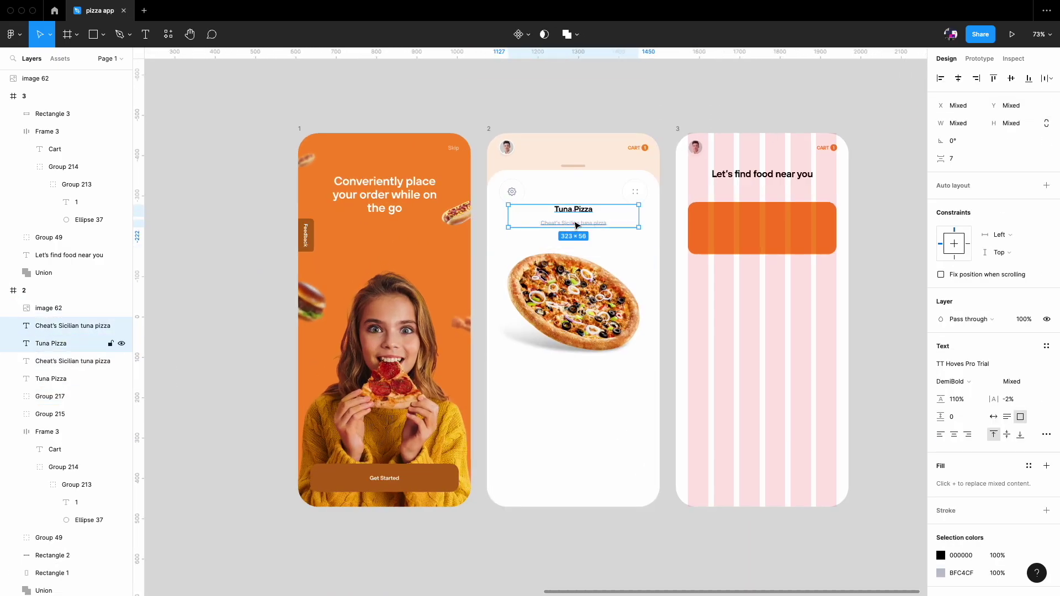
pyautogui.scroll(2, 529, 418)
pyautogui.moveTo(529, 414); pyautogui.dragTo(521, 378)
pyautogui.scroll(5, 521, 378)
# - Edit the copies into 'Delivery 30 min' and 'Energy 700 kkal' label-value pairs
pyautogui.press('Return')
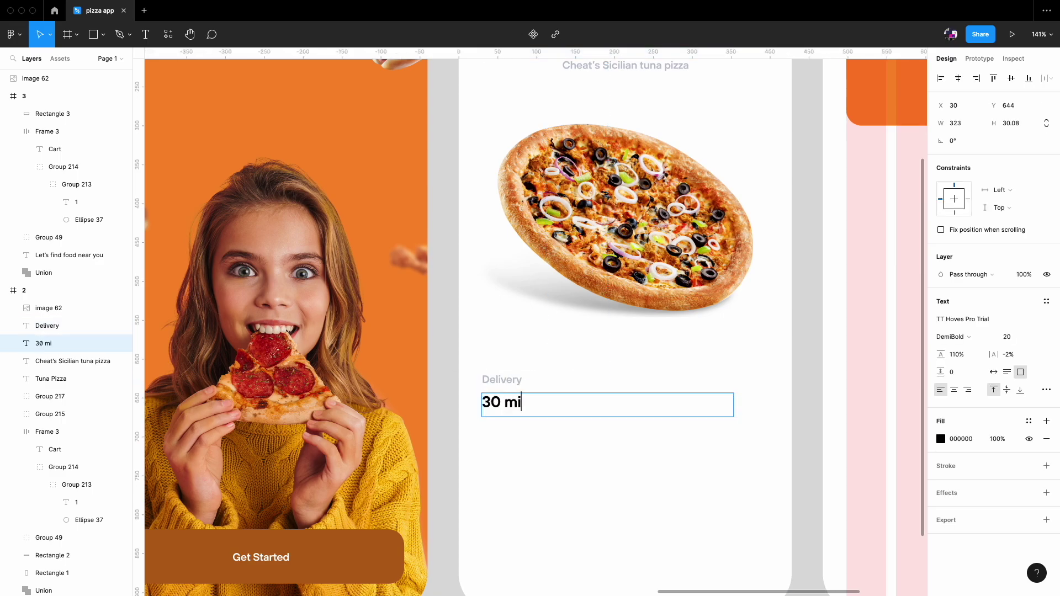
pyautogui.write('n')
pyautogui.press('Escape')
pyautogui.press('Return')
pyautogui.write('E')
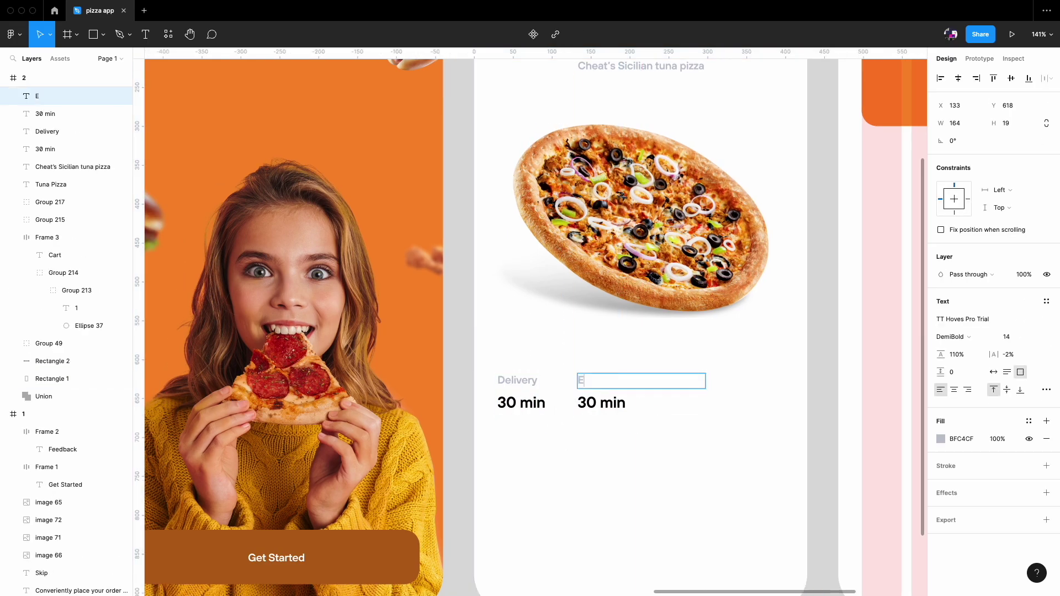
pyautogui.press('BackSpace')
pyautogui.write('y')
pyautogui.scroll(2, 473, 343)
pyautogui.doubleClick(579, 443)
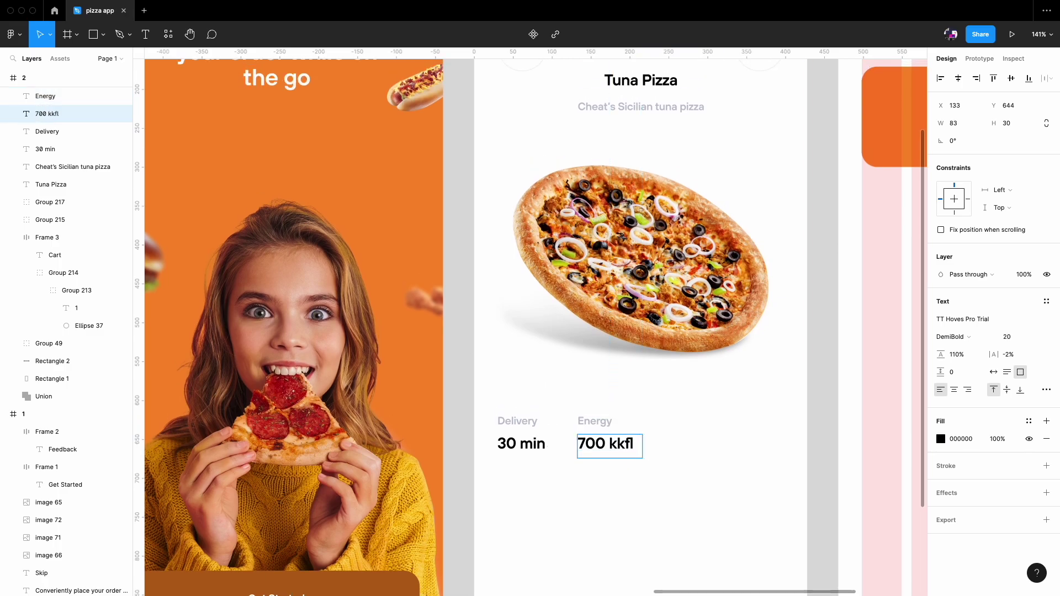
pyautogui.press('Escape')
# - Duplicate the Energy pair and edit it into 'Weigh 1 kg'
pyautogui.hotkey('ctrl', 'd')
pyautogui.scroll(5, 701, 418)
pyautogui.doubleClick(701, 418)
pyautogui.write('Weigh')
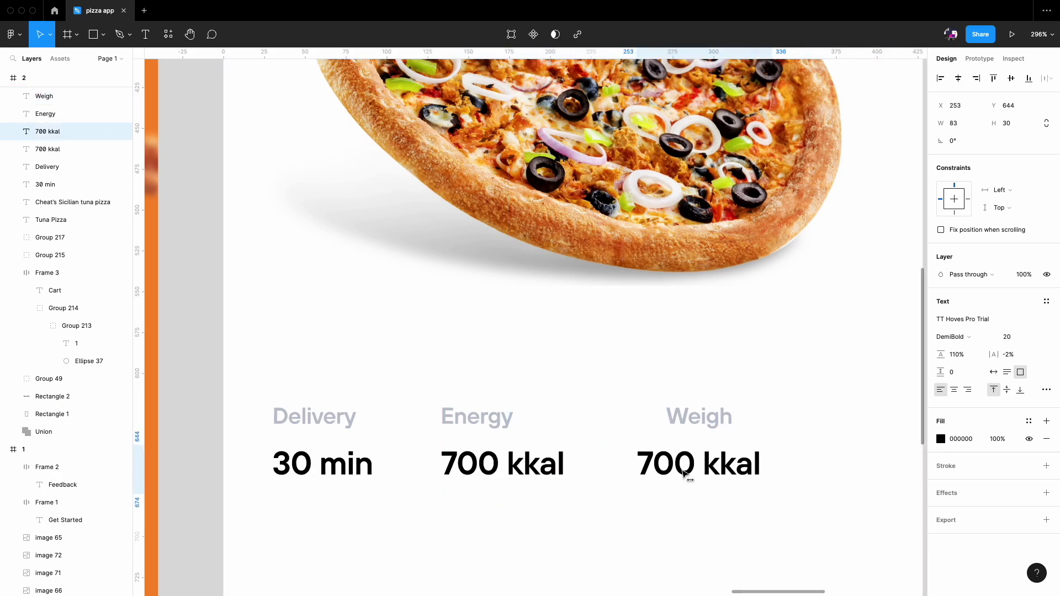
pyautogui.moveTo(684, 474); pyautogui.dragTo(714, 474)
pyautogui.press('Return')
pyautogui.write('1 kg')
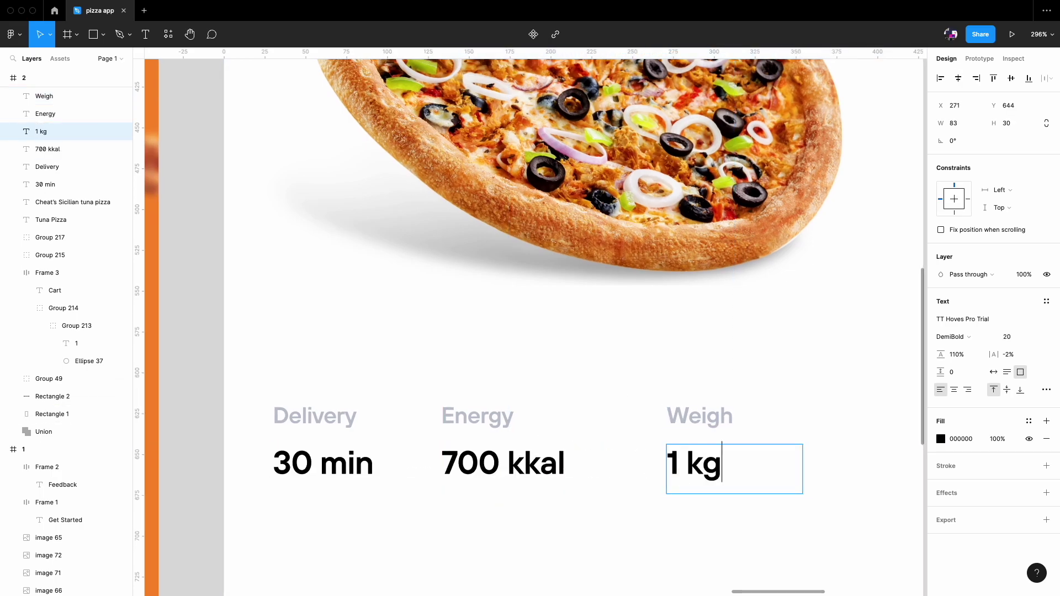
pyautogui.hotkey('shift', '1')
# - Widen the Delivery label to 164 px, group each stat pair, and space the three evenly
pyautogui.scroll(5, 530, 394)
pyautogui.click(529, 393)
pyautogui.moveTo(561, 394); pyautogui.dragTo(708, 395)
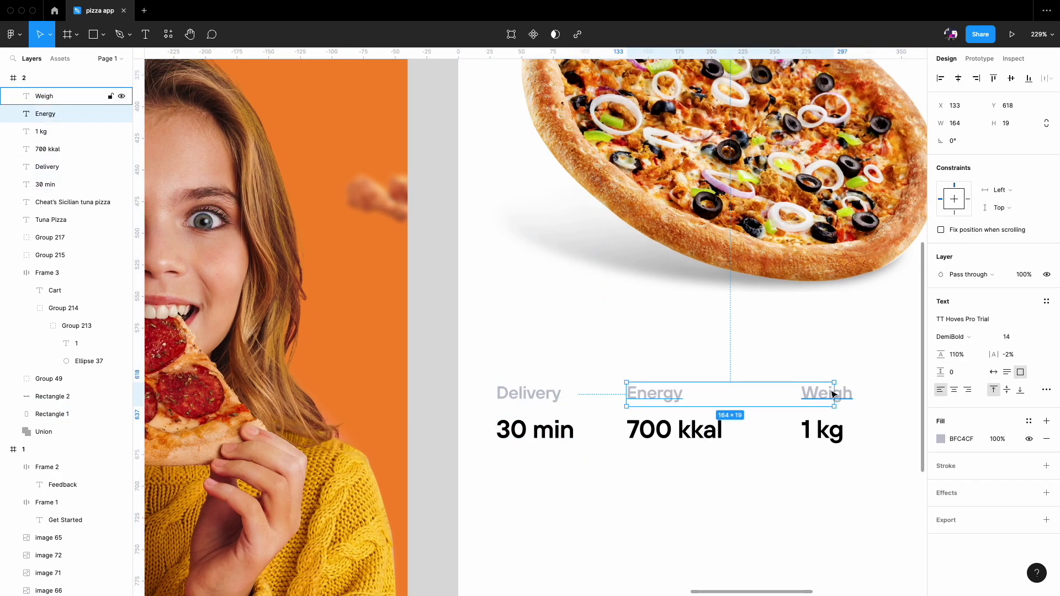
pyautogui.hscroll(2, 738, 429)
pyautogui.click(805, 395)
pyautogui.hscroll(3, 718, 414)
pyautogui.click(677, 436)
pyautogui.scroll(-5, 481, 391)
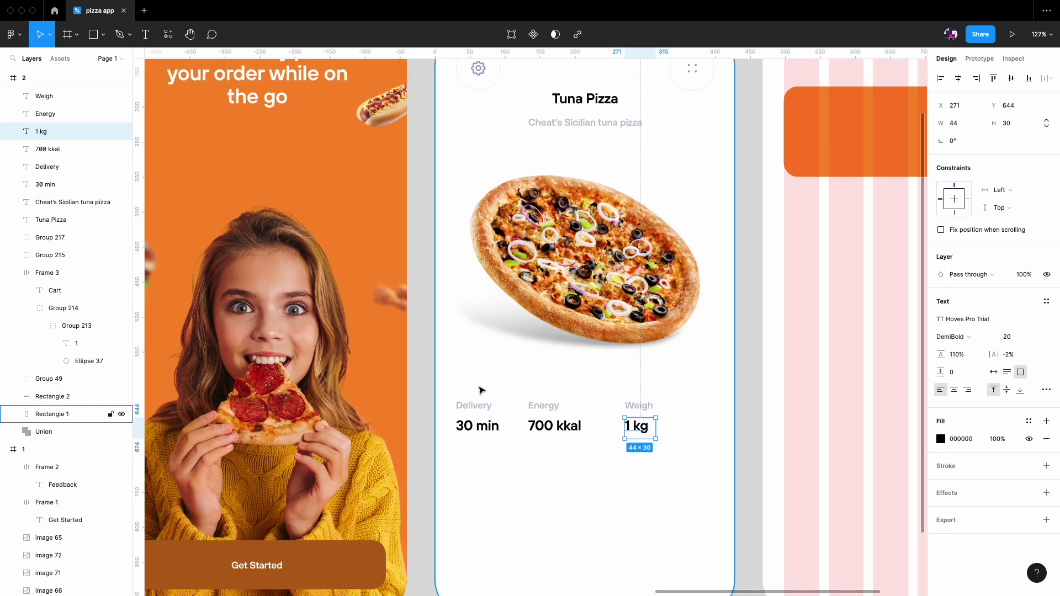
pyautogui.click(72, 414)
pyautogui.click(110, 414)
pyautogui.hotkey('ctrl', 'g')
pyautogui.hotkey('ctrl', 'g')
pyautogui.hotkey('ctrl', 'g')
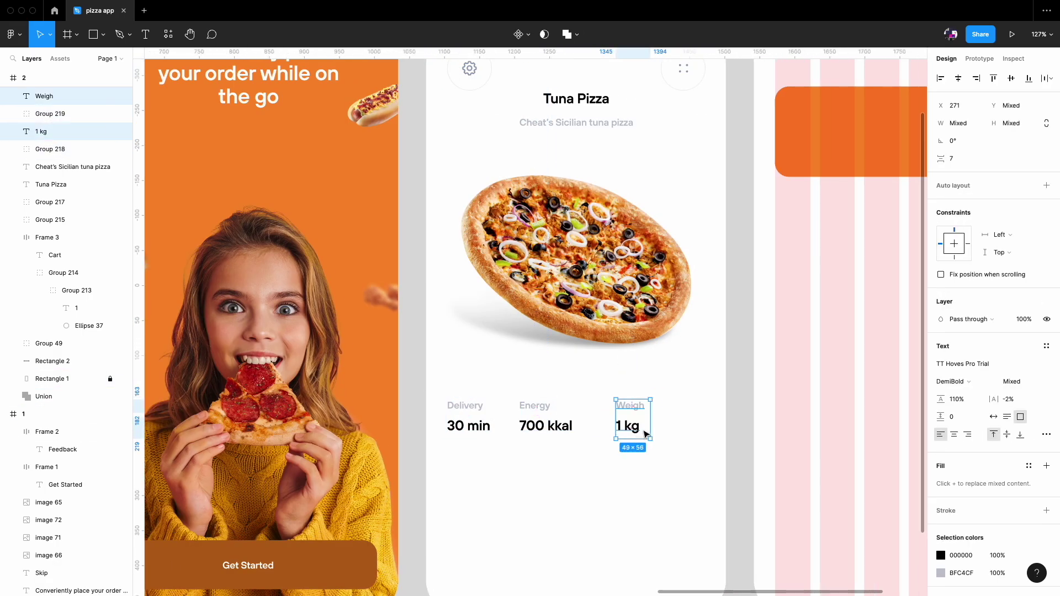
pyautogui.hotkey('alt', 'shift', 'h')
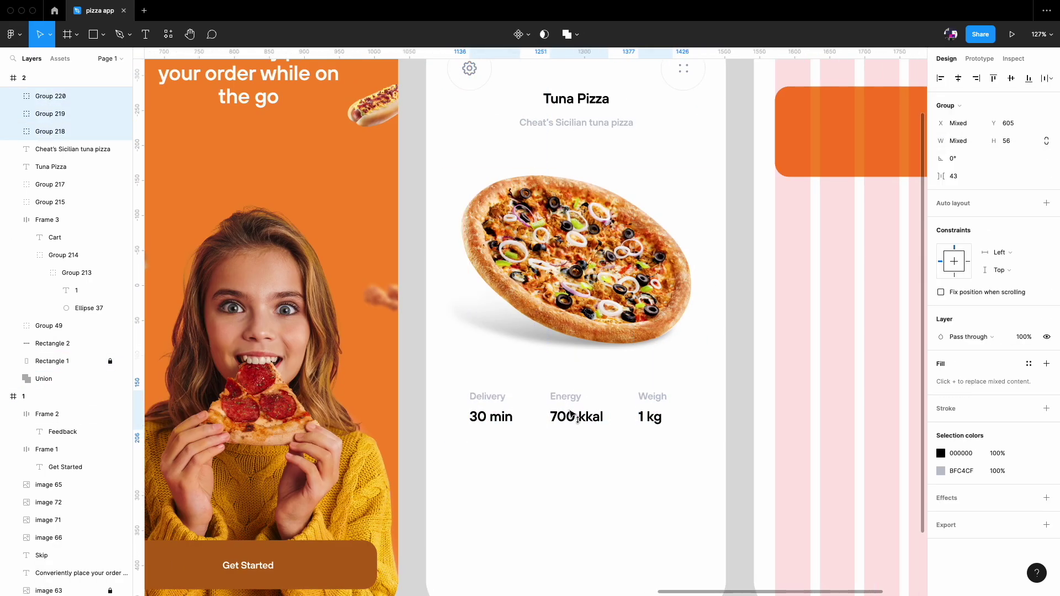
# - Draw a vertical divider between the stats with a light grey EBEBEB stroke
pyautogui.press('p')
pyautogui.scroll(2, 549, 413)
pyautogui.scroll(2, 548, 414)
pyautogui.click(551, 409)
pyautogui.click(551, 436)
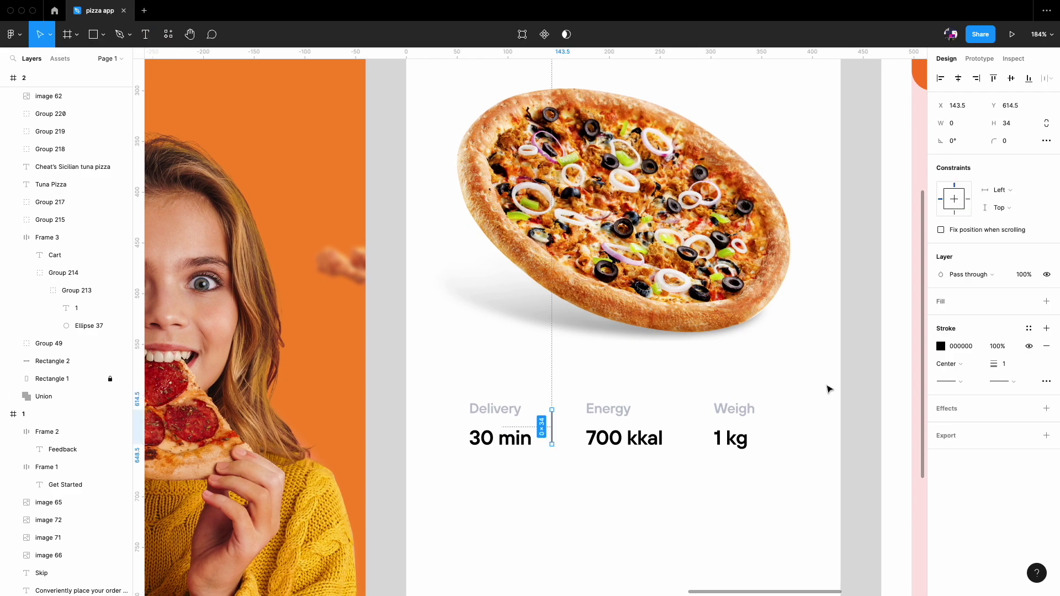
pyautogui.click(940, 346)
pyautogui.write('EBEBEB')
pyautogui.press('Escape')
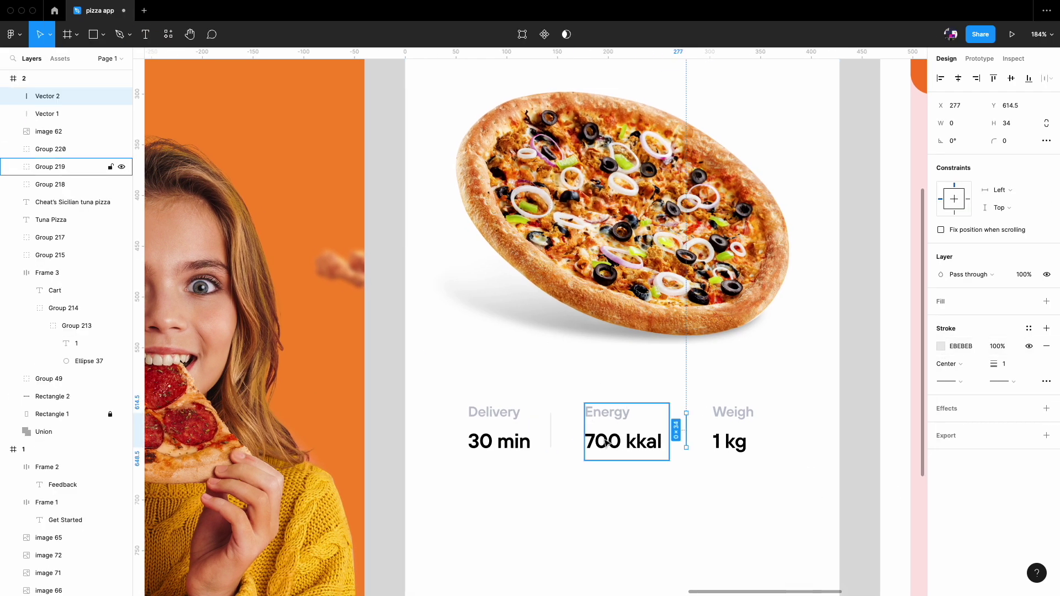
# - Group the stats row with its dividers and place a subtitle copy below it
pyautogui.scroll(-2, 606, 444)
pyautogui.moveTo(461, 397); pyautogui.dragTo(773, 478)
pyautogui.hotkey('ctrl', 'g')
pyautogui.scroll(-3, 611, 421)
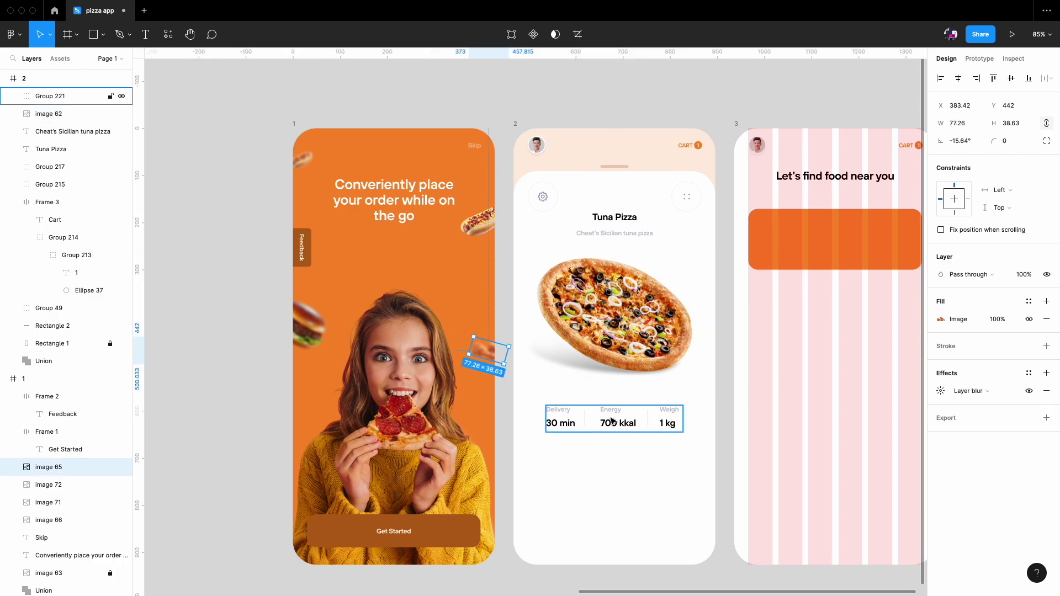
pyautogui.moveTo(614, 233); pyautogui.dragTo(610, 455)
# - Turn the copied subtitle into an orange Toppings label and paste the topping images group
pyautogui.scroll(3, 610, 456)
pyautogui.doubleClick(583, 397)
pyautogui.write('Toppings')
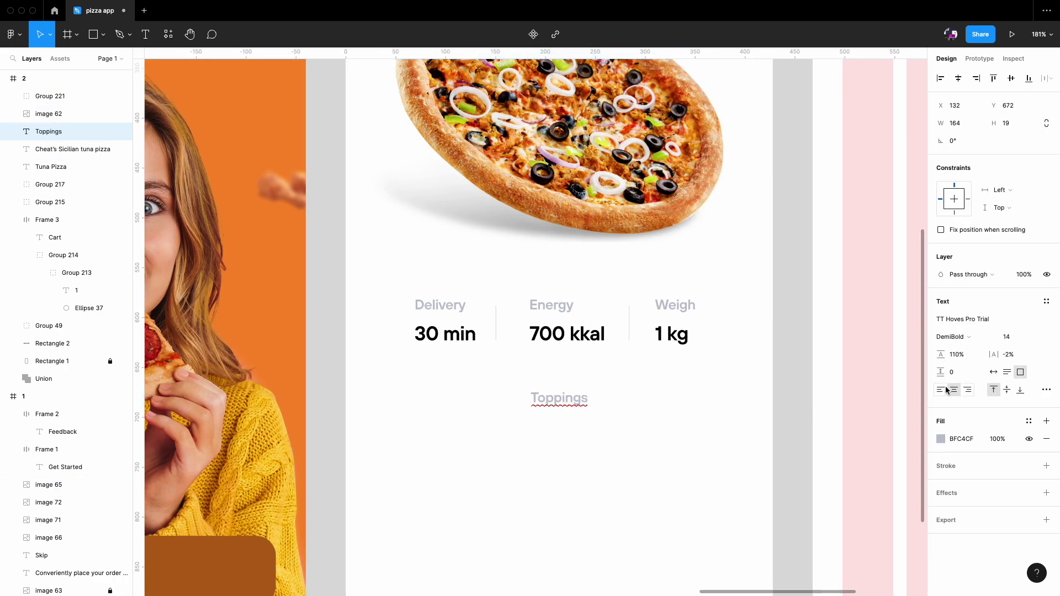
pyautogui.click(941, 440)
pyautogui.press('Escape')
pyautogui.press('Escape')
pyautogui.scroll(-5, 599, 408)
pyautogui.scroll(2, 706, 395)
pyautogui.scroll(3, 706, 395)
pyautogui.press('Escape')
# - Edit a copy of the Tuna Pizza title into the $12.00 price
pyautogui.click(555, 201)
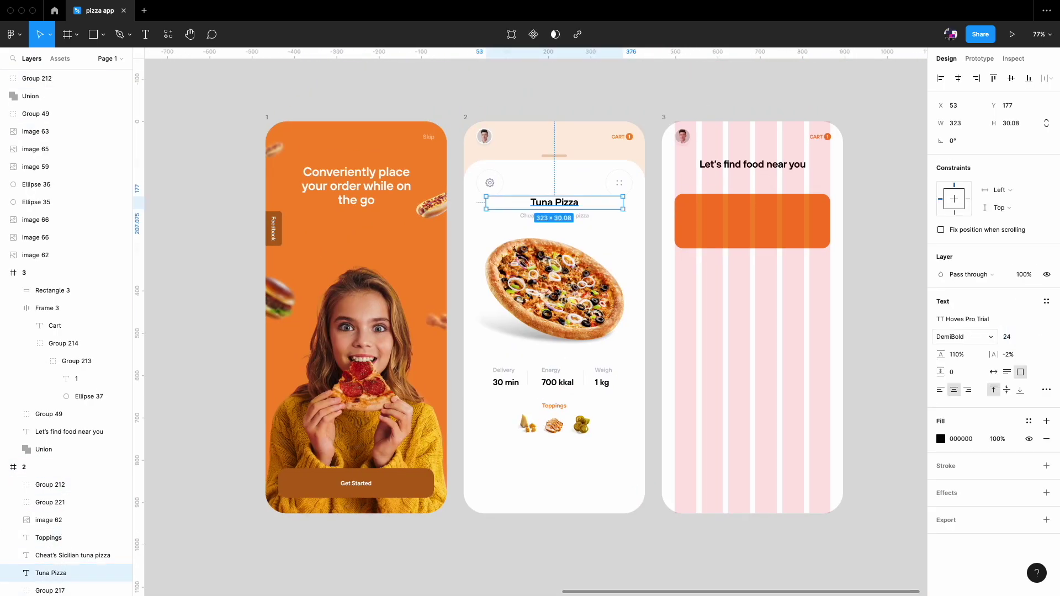
pyautogui.scroll(2, 575, 450)
pyautogui.doubleClick(574, 453)
pyautogui.write('$12.00')
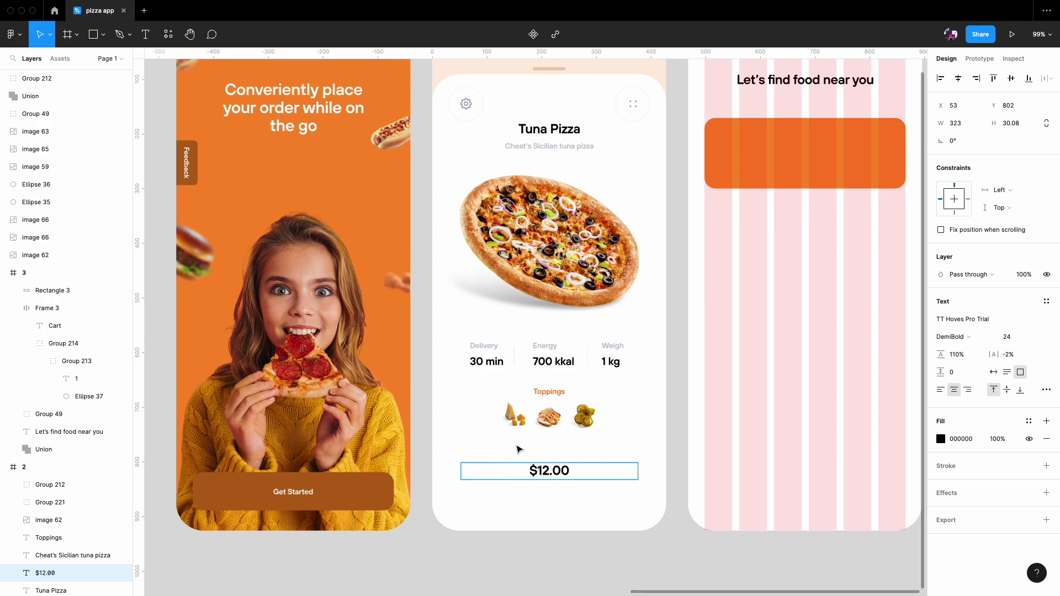
# - Copy screen 1's Get Started button into the Tuna Pizza screen and make it narrower
pyautogui.click(293, 491)
pyautogui.hotkey('ctrl', 'c')
pyautogui.scroll(-3, 627, 424)
pyautogui.hotkey('ctrl', 'v')
pyautogui.press('Escape')
pyautogui.click(626, 424)
pyautogui.moveTo(690, 435); pyautogui.dragTo(665, 435)
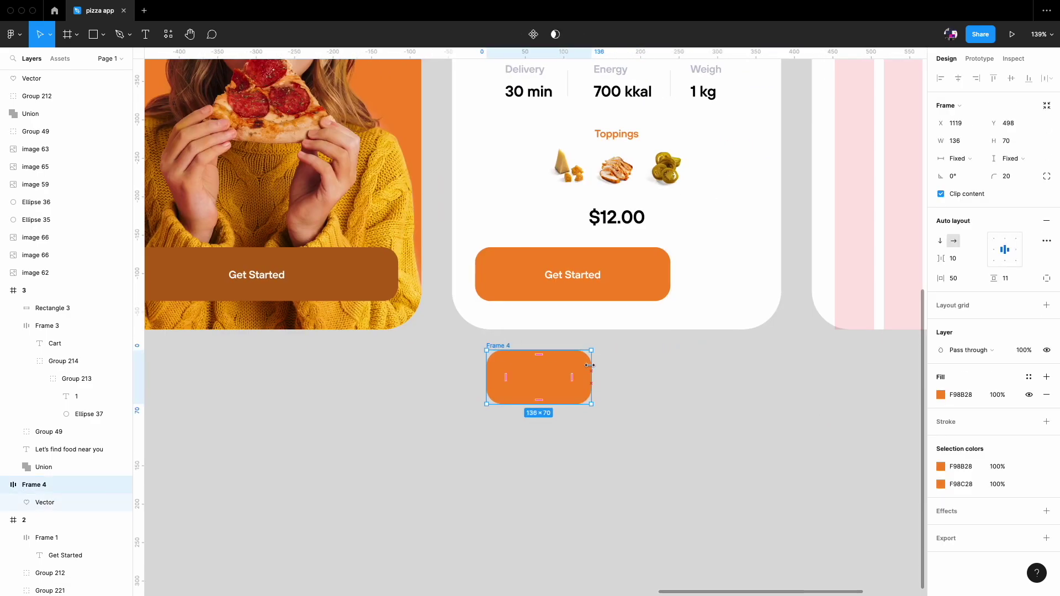
# - Make the heart frame a 76×76 square with no fill and an E0DCDC outline, beside Get Started
pyautogui.click(1046, 421)
pyautogui.click(940, 421)
pyautogui.press('Escape')
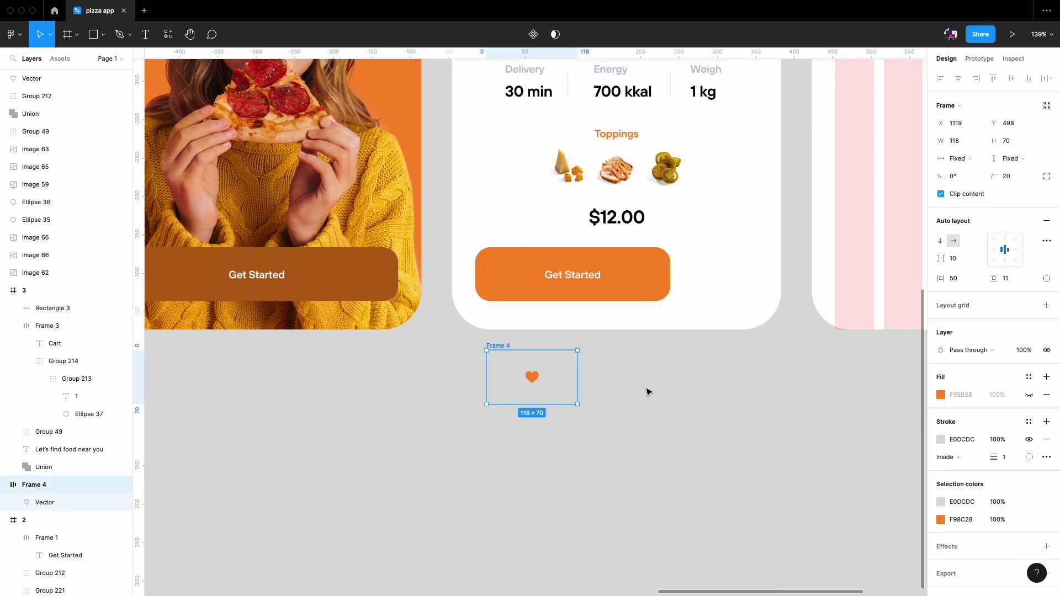
pyautogui.scroll(5, 646, 390)
pyautogui.moveTo(715, 331); pyautogui.dragTo(684, 313)
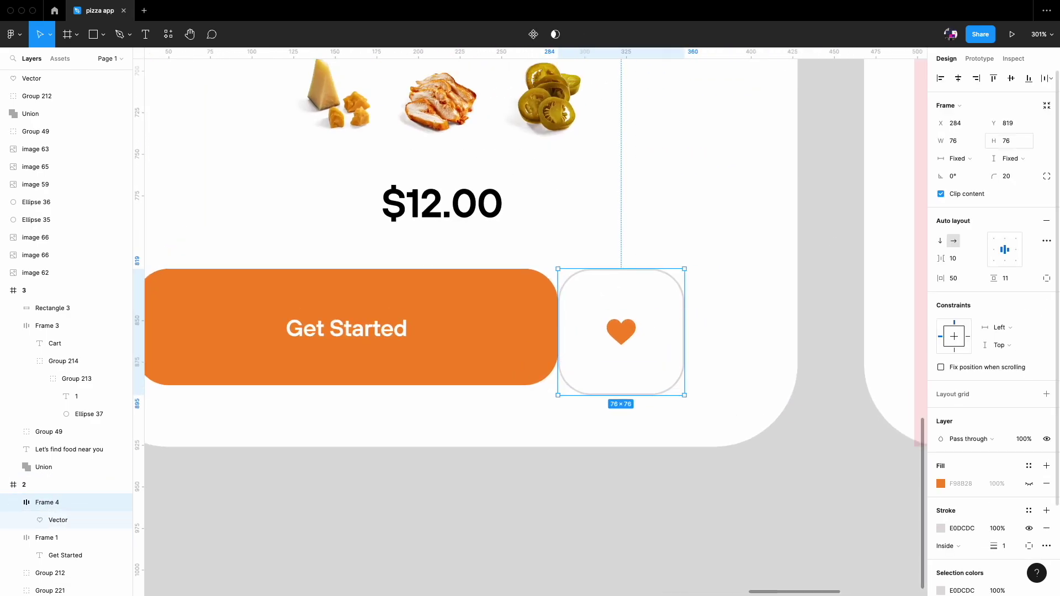
pyautogui.scroll(-5, 657, 265)
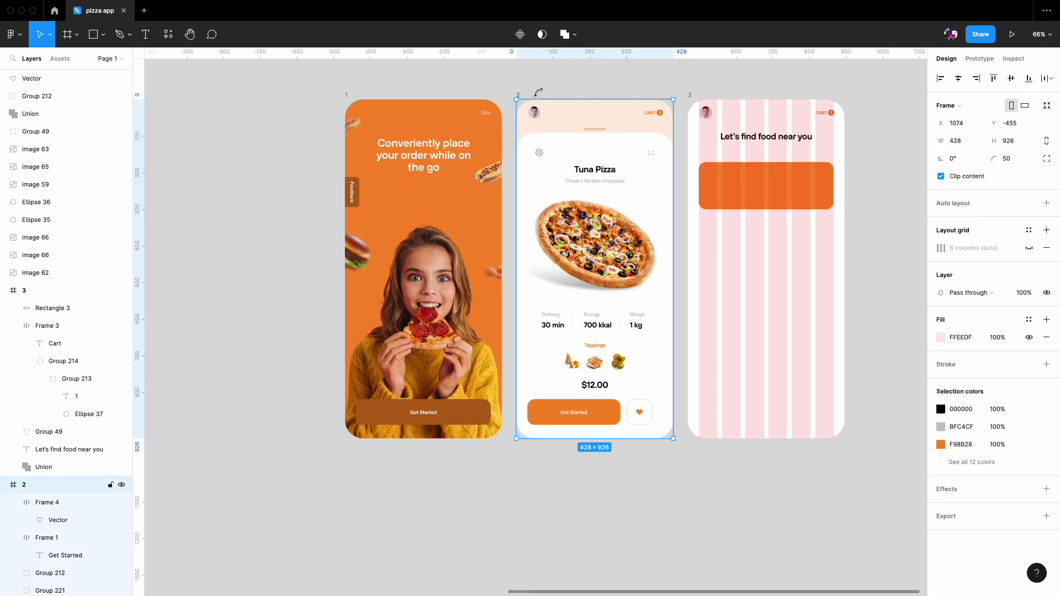
pyautogui.scroll(5, 530, 331)
pyautogui.moveTo(611, 396)
pyautogui.mouseDown()
pyautogui.moveTo(642, 397)
pyautogui.moveTo(605, 392)
pyautogui.mouseUp()
pyautogui.click(574, 392)
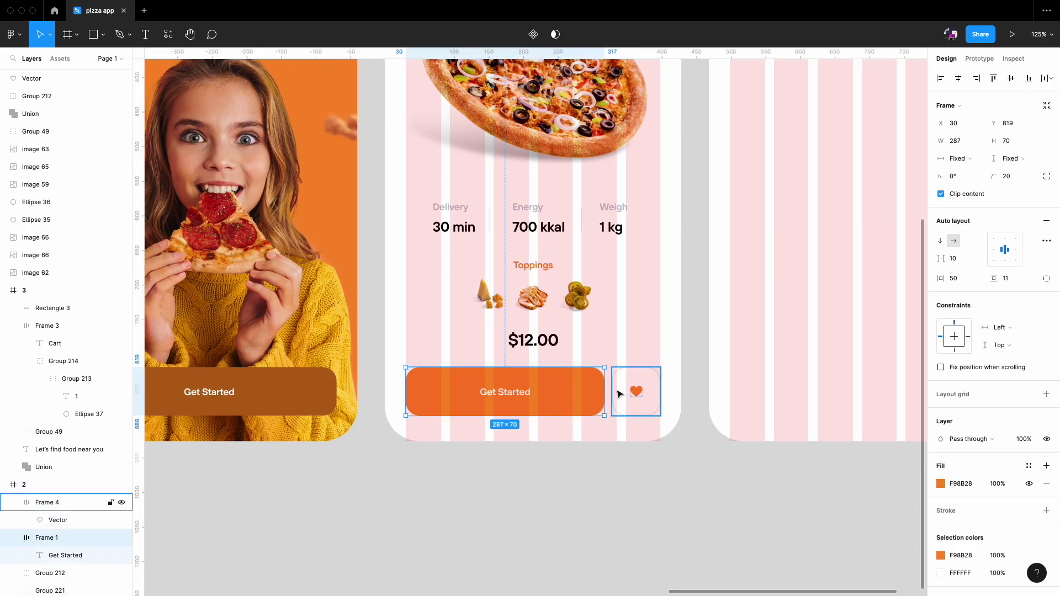
pyautogui.click(588, 485)
# - Wrap the topping images and Toppings label in auto layout
pyautogui.scroll(3, 590, 441)
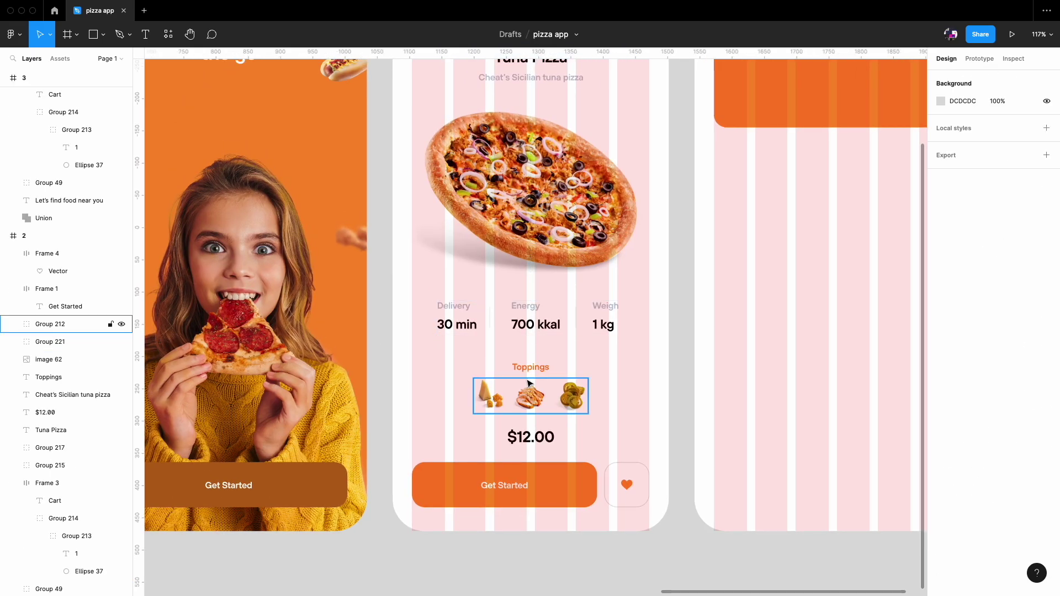
pyautogui.scroll(2, 528, 382)
pyautogui.click(530, 407)
pyautogui.keyDown('shift'); pyautogui.click(535, 437); pyautogui.keyUp('shift')
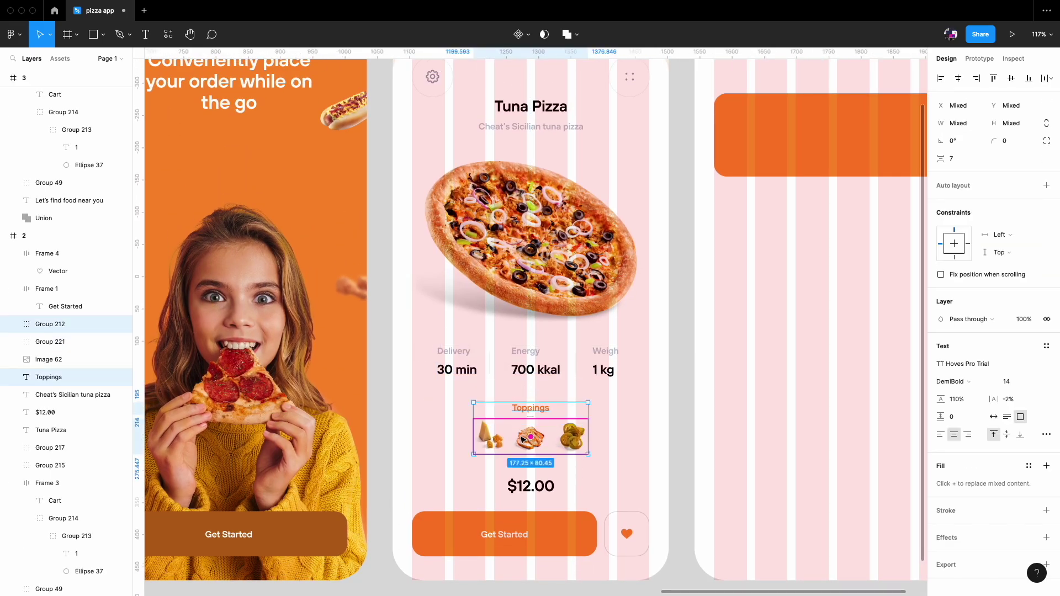
pyautogui.hotkey('shift', 'a')
# - Wrap the Get Started and heart buttons in auto layout and hide the screen's layout grid
pyautogui.click(504, 491)
pyautogui.hotkey('shift', 'a')
pyautogui.hotkey('shift', '1')
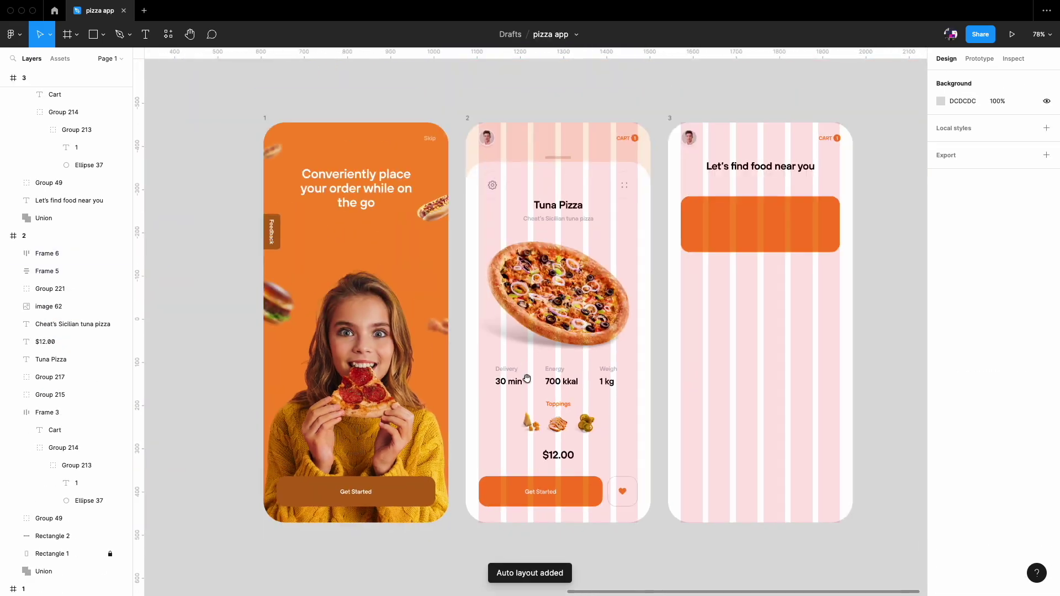
pyautogui.hotkey('shift', 'Return')
pyautogui.click(1039, 253)
# - Add a narrow rounded piece beside the orange banner with a pale peach FFEEDF fill
pyautogui.scroll(-3, 666, 189)
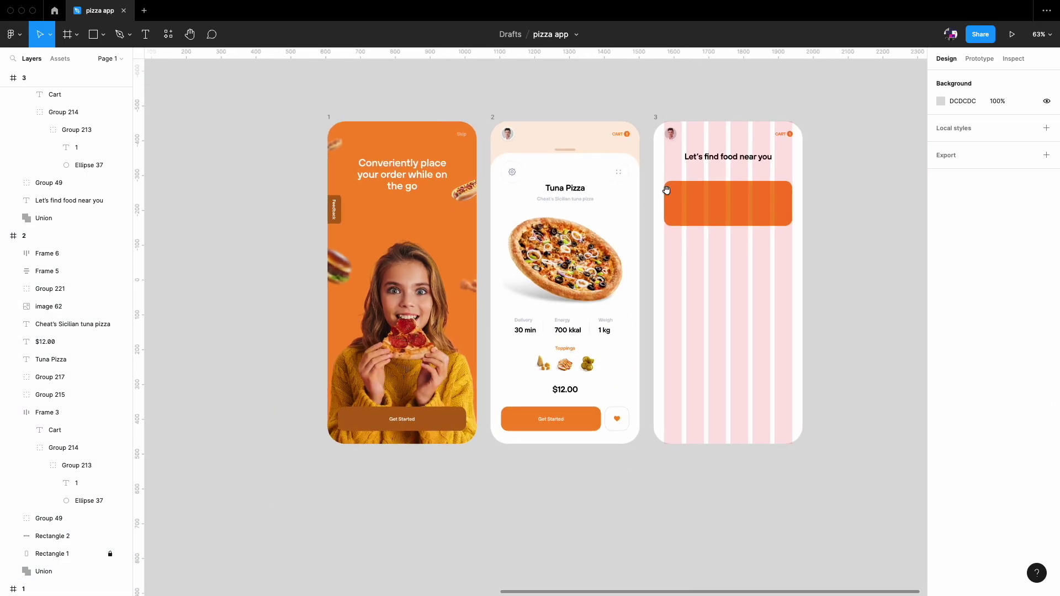
pyautogui.click(666, 190)
pyautogui.scroll(2, 666, 189)
pyautogui.moveTo(475, 288); pyautogui.dragTo(511, 355)
pyautogui.scroll(3, 492, 309)
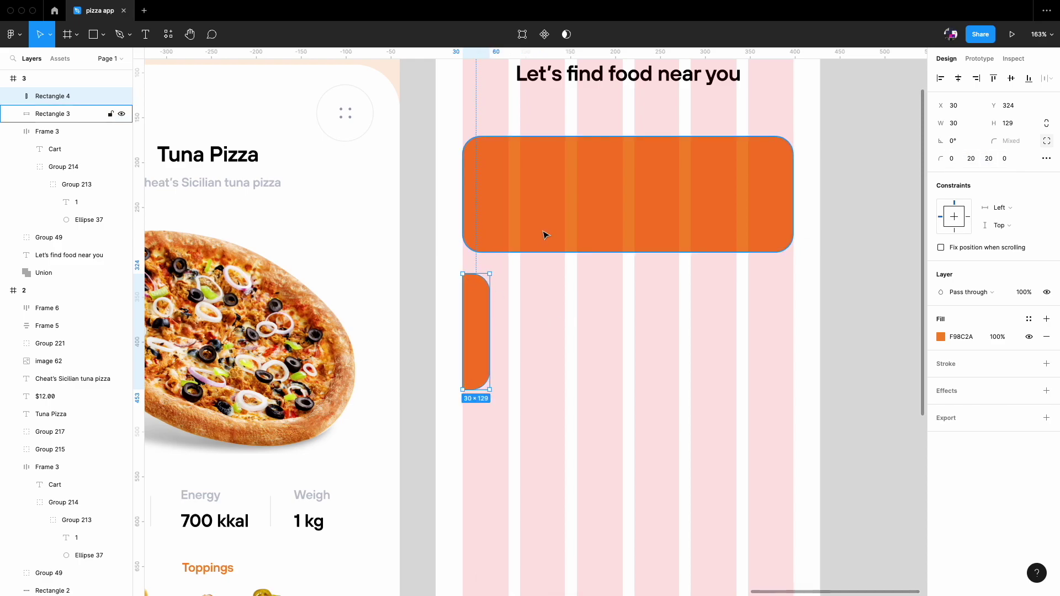
pyautogui.moveTo(468, 325)
pyautogui.mouseDown()
pyautogui.moveTo(442, 189)
pyautogui.moveTo(437, 209)
pyautogui.mouseUp()
pyautogui.click(941, 336)
pyautogui.write('FFEEDF')
pyautogui.press('Escape')
# - Send both the right and left slivers behind the orange banner
pyautogui.click(435, 164)
pyautogui.rightClick(721, 201)
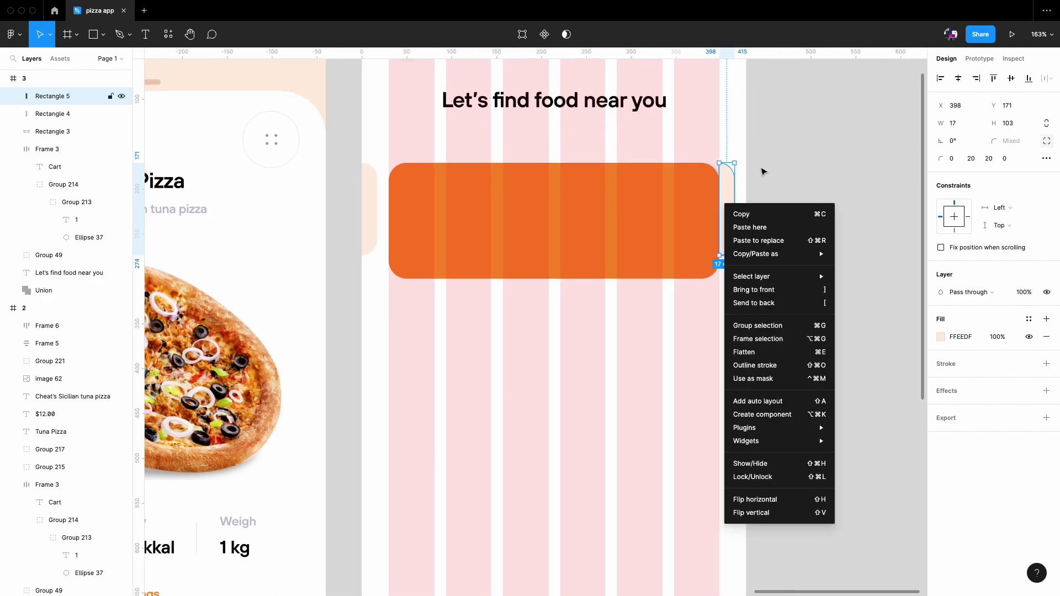
pyautogui.click(739, 309)
pyautogui.scroll(-3, 386, 221)
pyautogui.click(404, 208)
pyautogui.rightClick(742, 205)
pyautogui.click(773, 479)
pyautogui.scroll(-3, 814, 224)
# - Copy the Tuna Pizza title onto the orange banner as a white headline
pyautogui.click(663, 220)
pyautogui.scroll(-5, 662, 219)
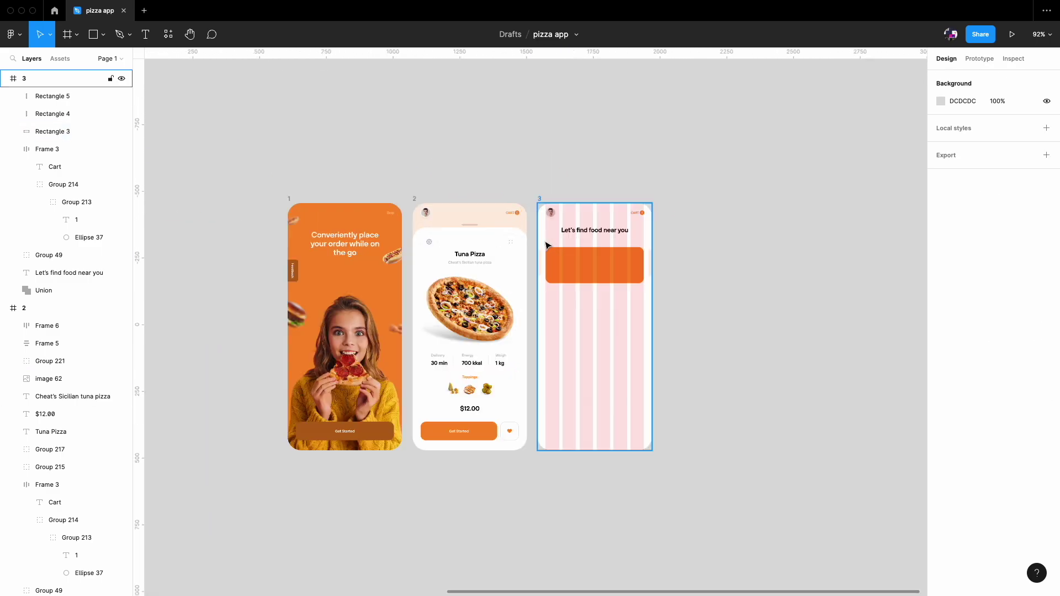
pyautogui.scroll(5, 425, 284)
pyautogui.click(425, 283)
pyautogui.moveTo(426, 284); pyautogui.dragTo(574, 300)
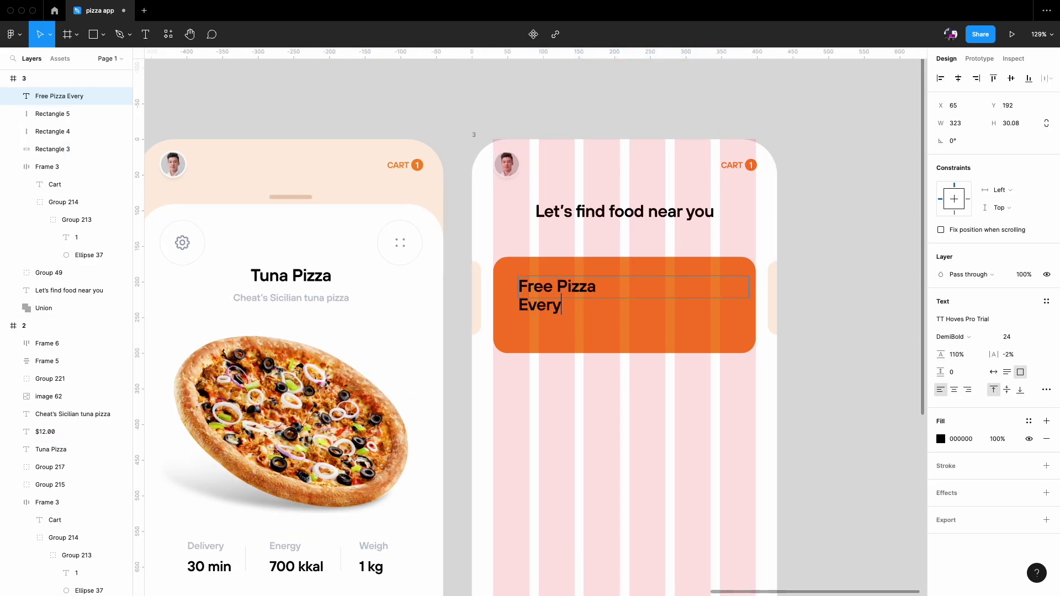
pyautogui.click(940, 439)
pyautogui.press('Escape')
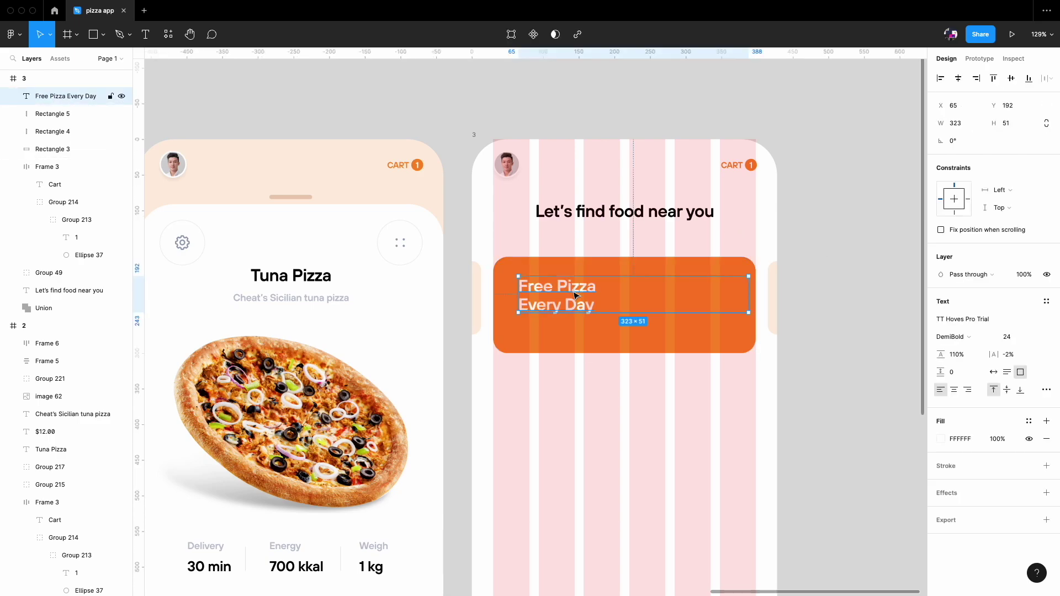
# - Copy the subtitle onto the banner as left-aligned 'For A Whole Year' in white at 50% opacity
pyautogui.moveTo(291, 298); pyautogui.dragTo(555, 329)
pyautogui.scroll(3, 583, 331)
pyautogui.write('For A Whole year')
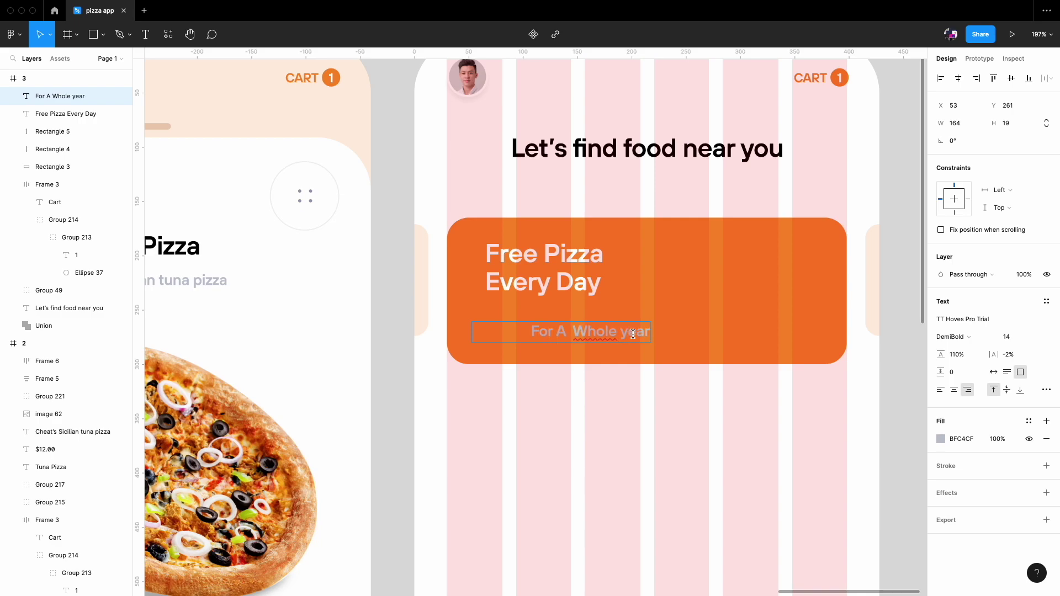
pyautogui.press('BackSpace')
pyautogui.write('Y')
pyautogui.press('alt+super+l')
pyautogui.press('Escape')
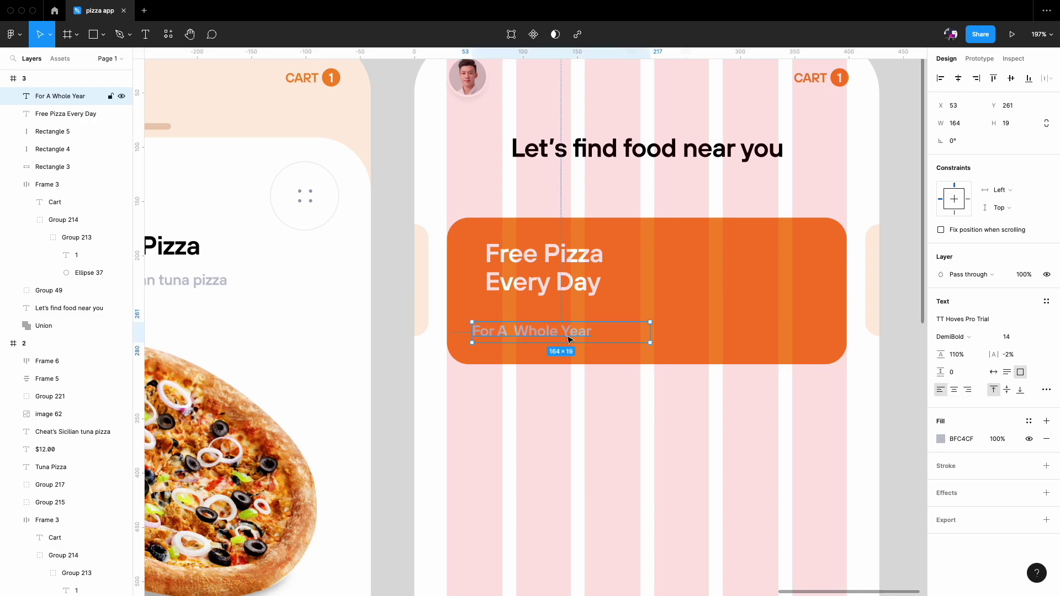
pyautogui.click(940, 439)
pyautogui.click(796, 316)
pyautogui.click(1024, 275)
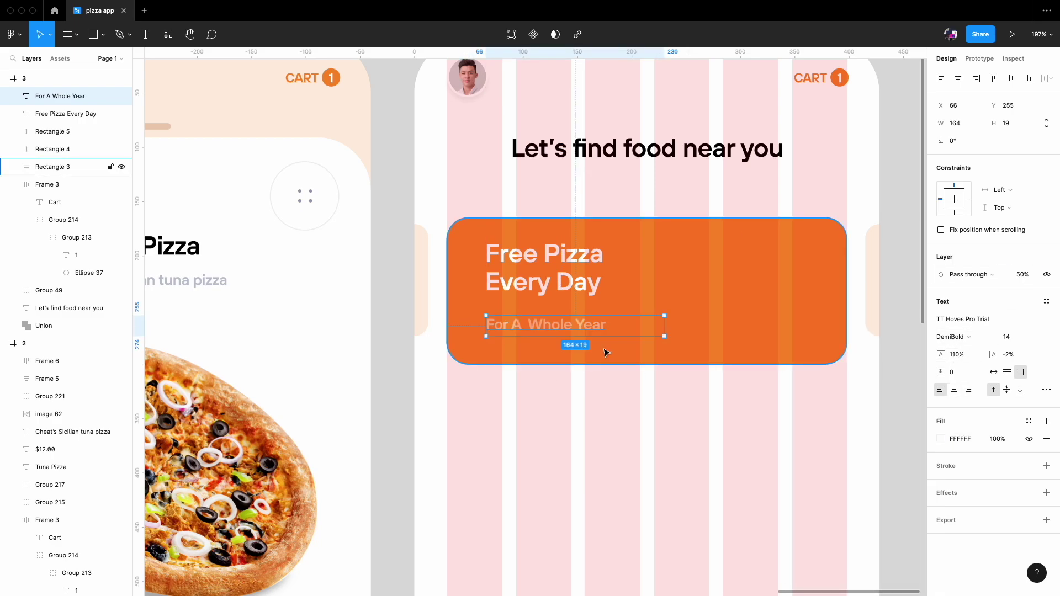
# - Draw a tiny ellipse dot below the banner and a small pill rectangle left of it
pyautogui.scroll(-5, 873, 290)
pyautogui.click(103, 34)
pyautogui.click(83, 99)
pyautogui.scroll(5, 599, 383)
pyautogui.moveTo(594, 378)
pyautogui.mouseDown()
pyautogui.moveTo(605, 389)
pyautogui.moveTo(616, 381)
pyautogui.mouseUp()
pyautogui.scroll(3, 602, 393)
pyautogui.click(103, 35)
pyautogui.click(77, 62)
pyautogui.scroll(3, 497, 364)
pyautogui.moveTo(490, 341); pyautogui.dragTo(499, 379)
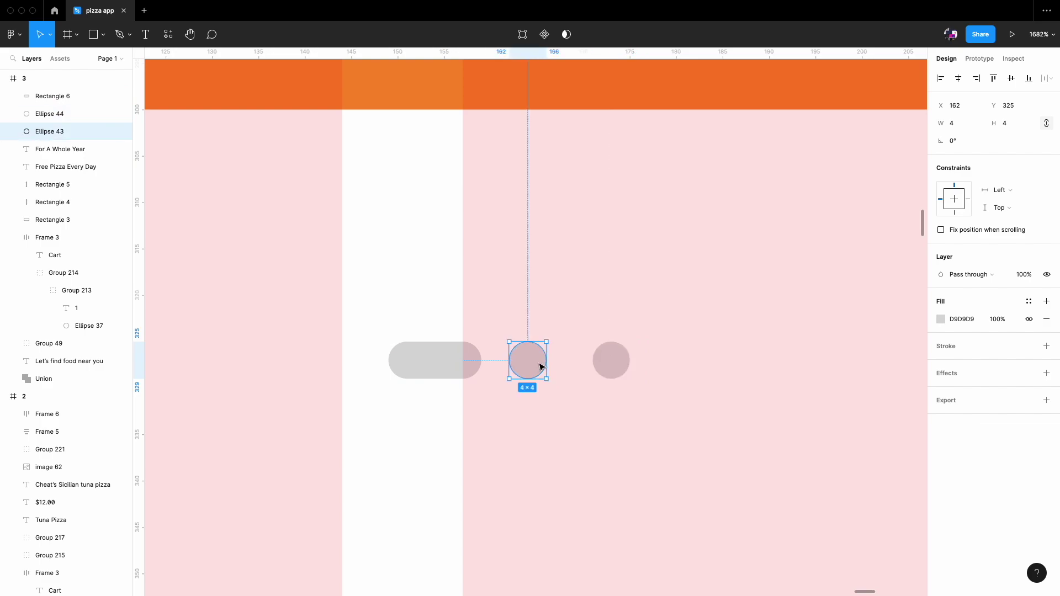
# - Wrap the pill and two dots in an auto-layout group
pyautogui.keyDown('shift'); pyautogui.click(596, 362); pyautogui.keyUp('shift')
pyautogui.hotkey('shift', 'a')
pyautogui.scroll(-10, 599, 370)
pyautogui.press('Escape')
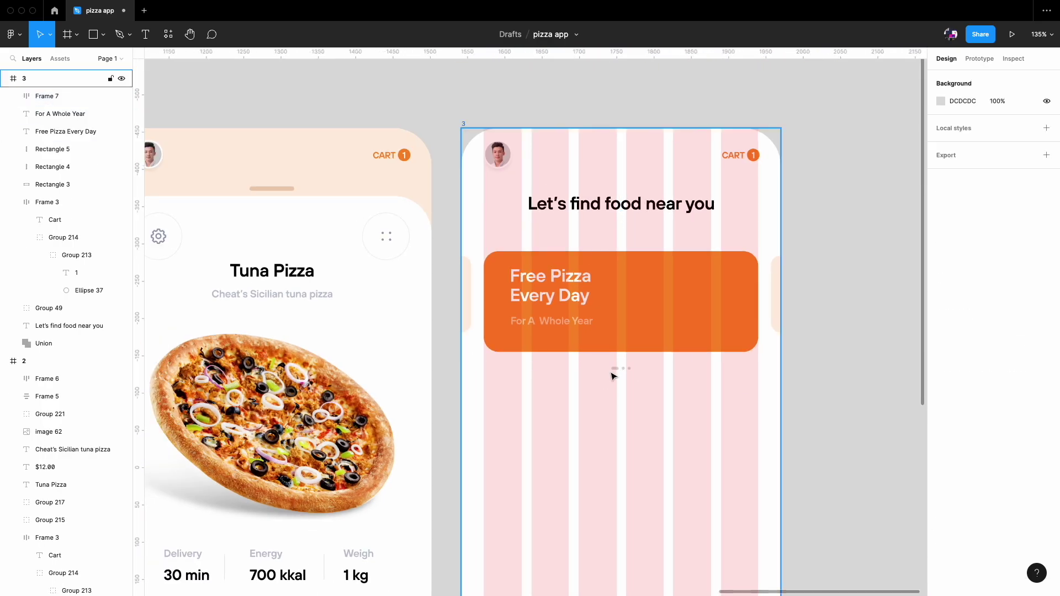
pyautogui.click(614, 368)
pyautogui.scroll(-3, 612, 370)
pyautogui.scroll(10, 595, 348)
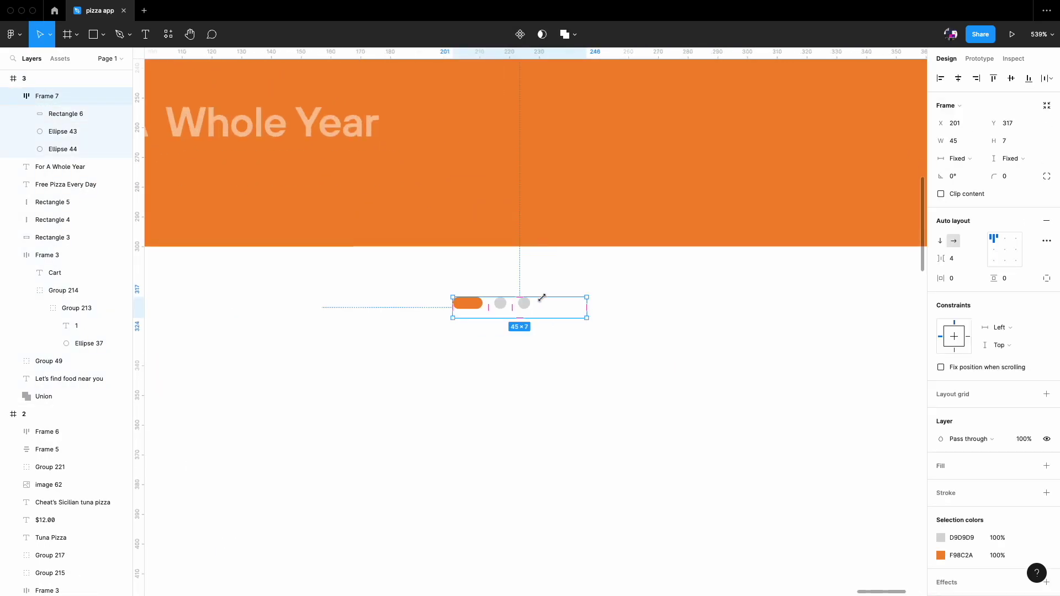
# - Set the indicator to Hug contents and adjust its orange colour
pyautogui.doubleClick(541, 298)
pyautogui.scroll(3, 541, 298)
pyautogui.scroll(-10, 749, 311)
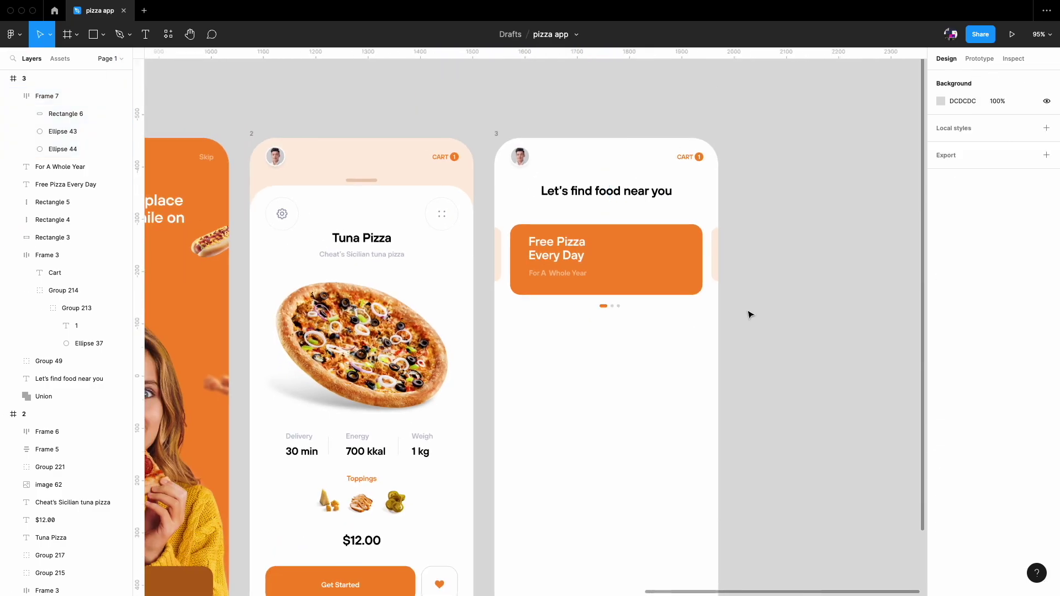
pyautogui.click(940, 555)
pyautogui.press('Escape')
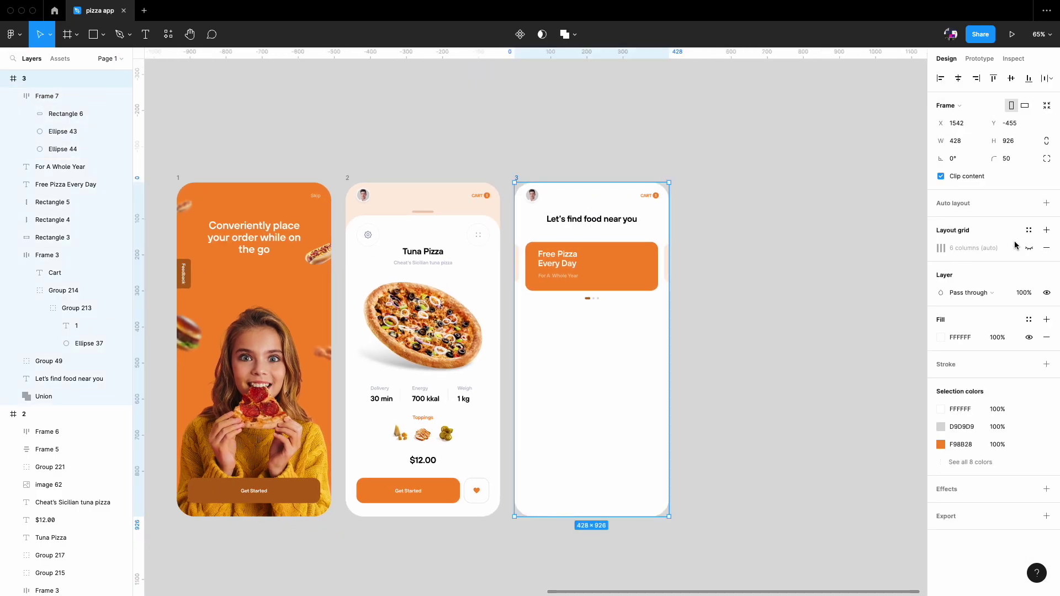
pyautogui.click(1046, 242)
pyautogui.scroll(5, 562, 327)
# - Draw a single card rectangle below the dot indicator
pyautogui.press('r')
pyautogui.moveTo(454, 293)
pyautogui.mouseDown()
pyautogui.moveTo(533, 378)
pyautogui.moveTo(627, 365)
pyautogui.mouseUp()
pyautogui.hotkey('ctrl', 'd')
pyautogui.keyDown('shift'); pyautogui.click(608, 343); pyautogui.keyUp('shift')
pyautogui.press('Delete')
pyautogui.click(517, 347)
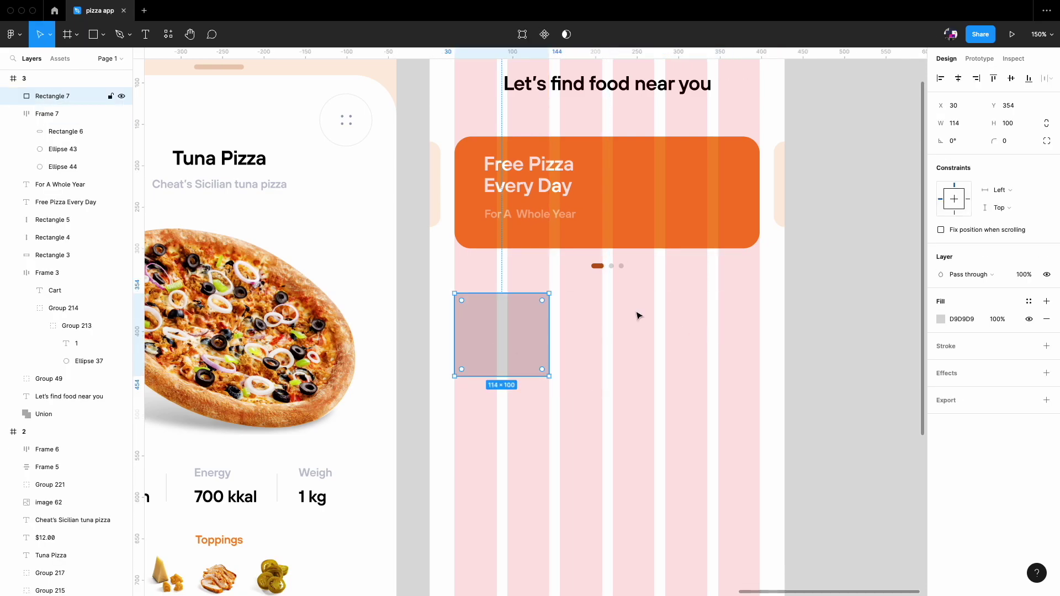
# - Start the card's Burger text label inside it
pyautogui.press('t')
pyautogui.click(479, 364)
pyautogui.scroll(-3, 556, 359)
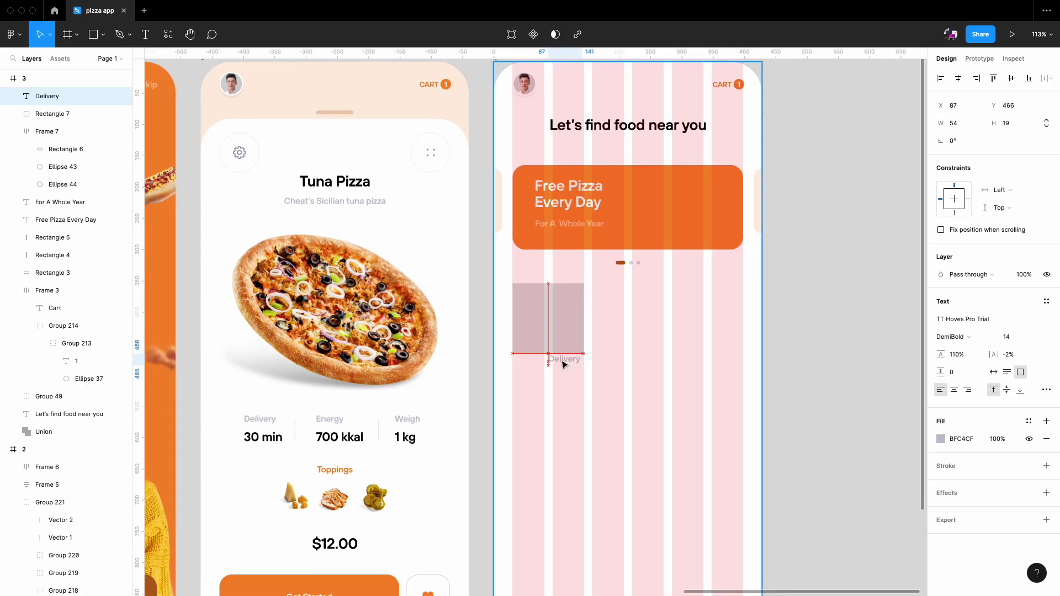
pyautogui.scroll(6, 532, 331)
pyautogui.write('Burger')
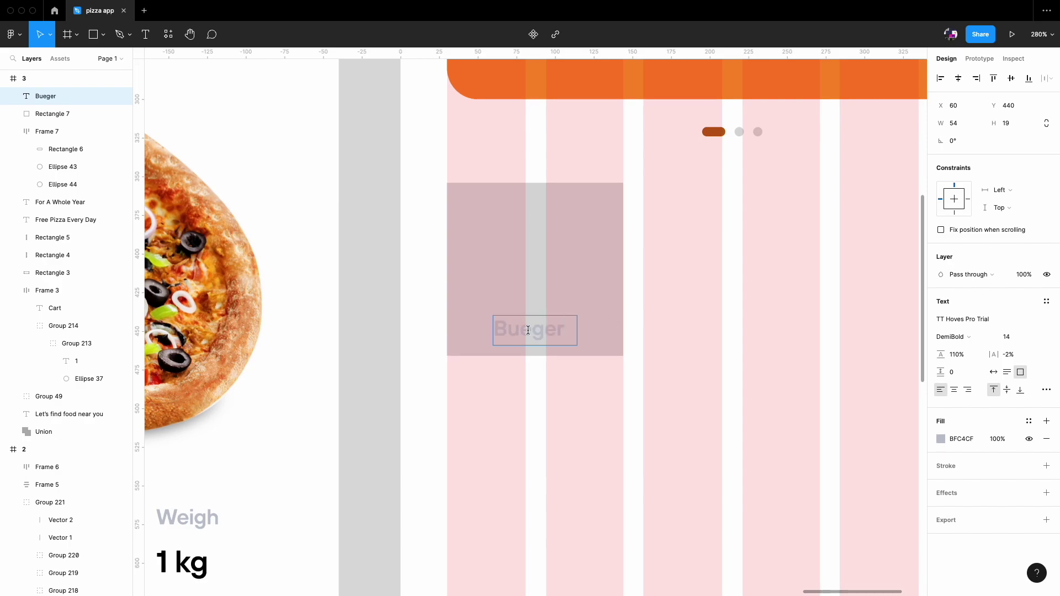
# - Remove the card's grey fill and give it a light grey E0DCDC outline
pyautogui.click(610, 306)
pyautogui.scroll(2, 610, 306)
pyautogui.hscroll(2, 610, 306)
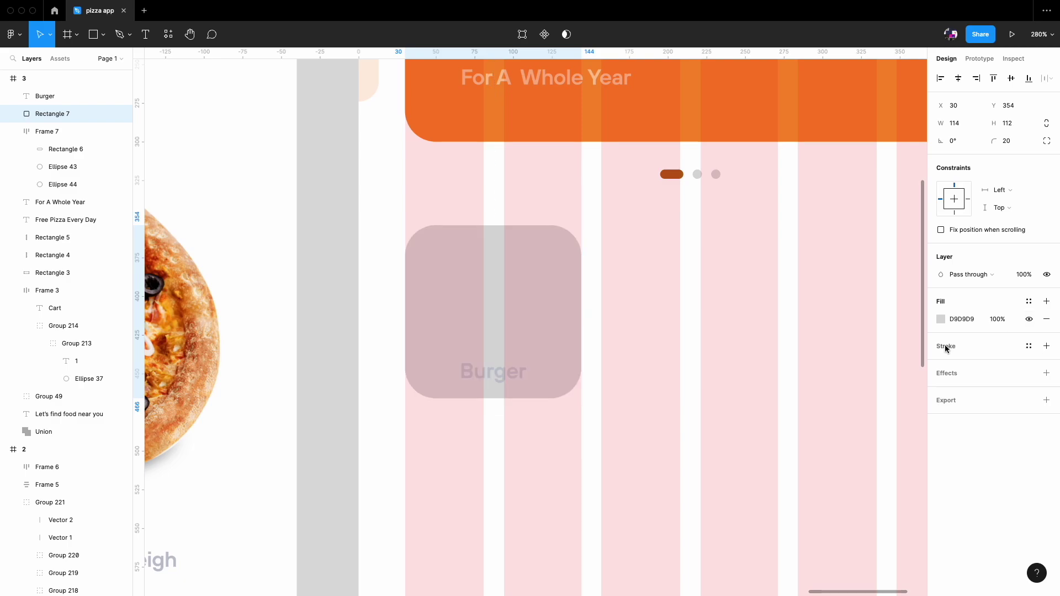
pyautogui.click(1028, 319)
pyautogui.click(941, 346)
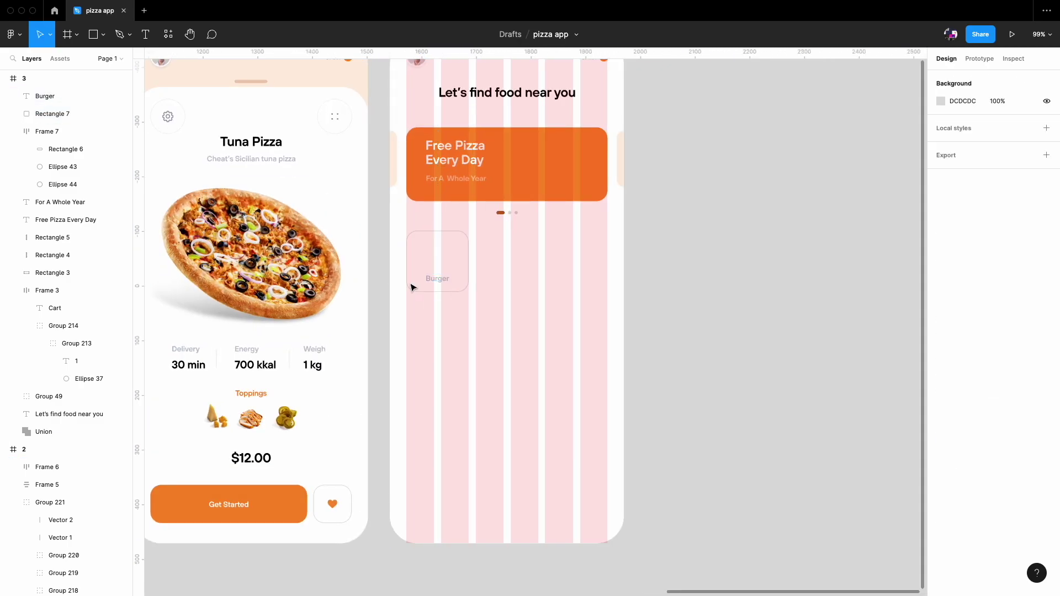
pyautogui.scroll(-5, 411, 287)
pyautogui.click(276, 208)
pyautogui.hotkey('ctrl', 'c')
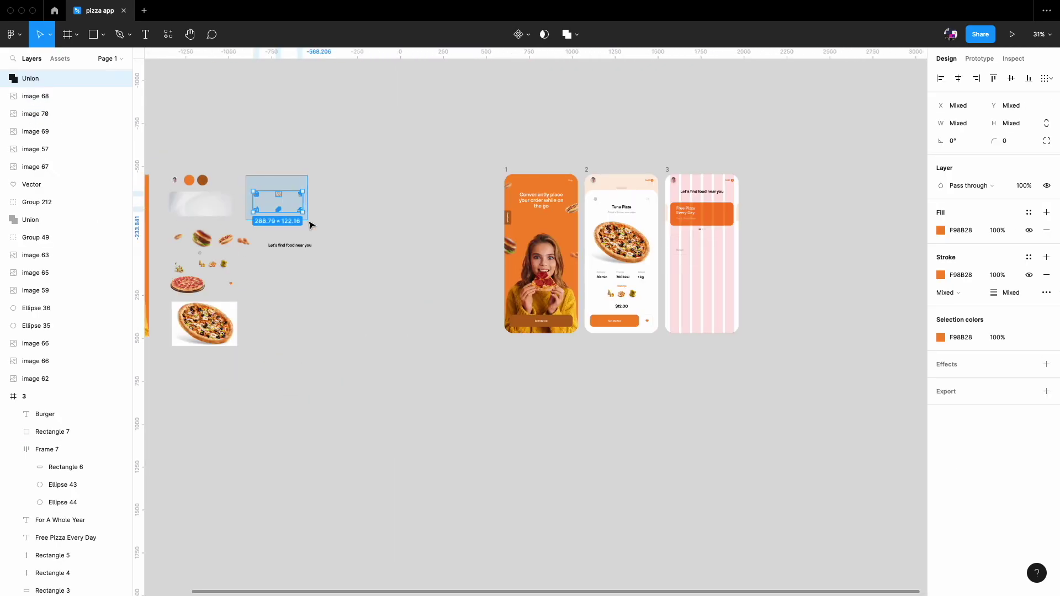
# - Paste the food icons and place burger, pizza and drinks icons into three category cards
pyautogui.hotkey('ctrl', 'v')
pyautogui.moveTo(558, 352)
pyautogui.mouseDown()
pyautogui.moveTo(486, 251)
pyautogui.moveTo(497, 287)
pyautogui.mouseUp()
pyautogui.moveTo(481, 284); pyautogui.dragTo(557, 284)
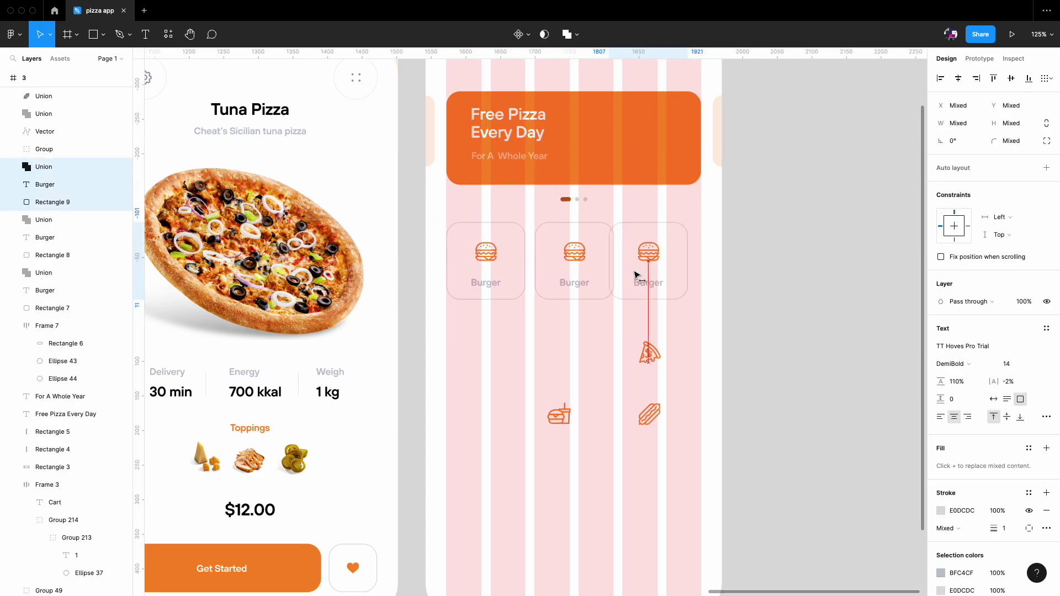
pyautogui.doubleClick(485, 282)
pyautogui.write('s')
pyautogui.moveTo(662, 438); pyautogui.dragTo(556, 290)
pyautogui.doubleClick(555, 338)
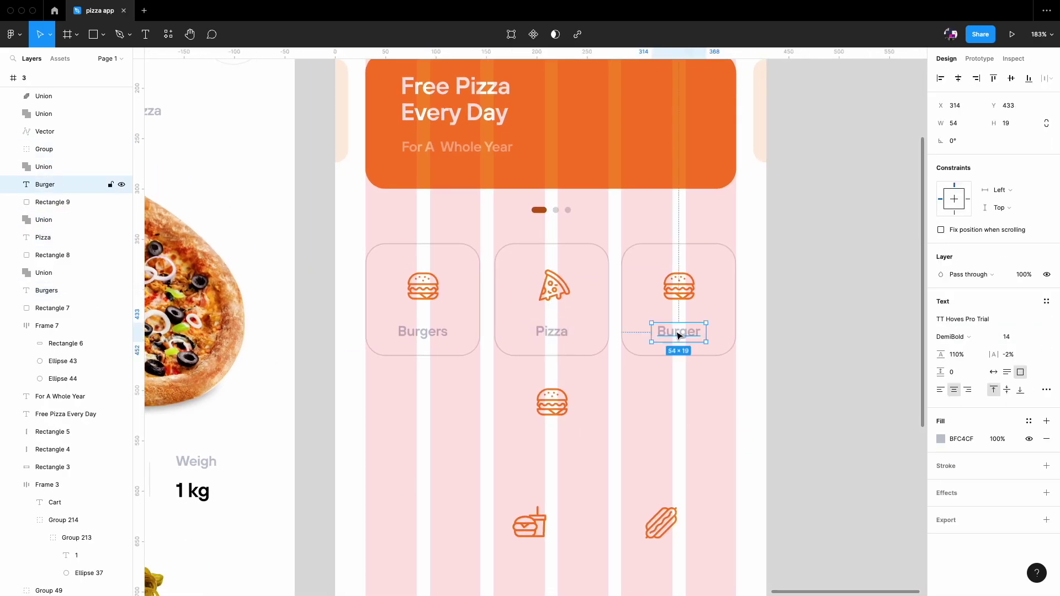
pyautogui.write('Drinks')
pyautogui.press('Delete')
pyautogui.moveTo(528, 521); pyautogui.dragTo(678, 287)
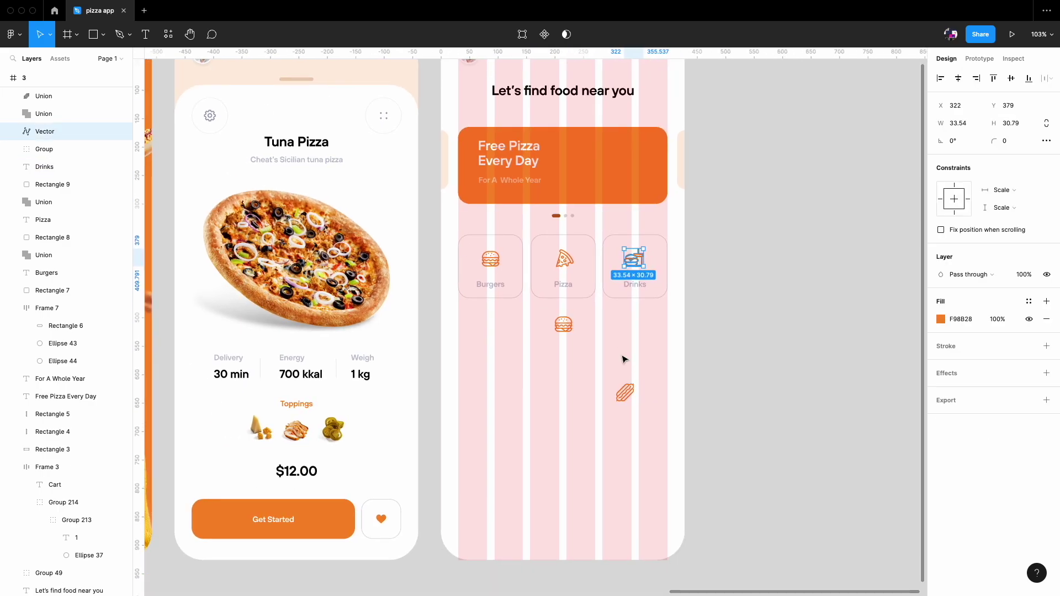
pyautogui.scroll(3, 552, 276)
# - Duplicate the card row below and swap in the hot dog icon for the second-row Pizza card
pyautogui.keyDown('shift'); pyautogui.click(550, 251); pyautogui.keyUp('shift')
pyautogui.hotkey('ctrl', 'd')
pyautogui.press('Escape')
pyautogui.scroll(-5, 550, 252)
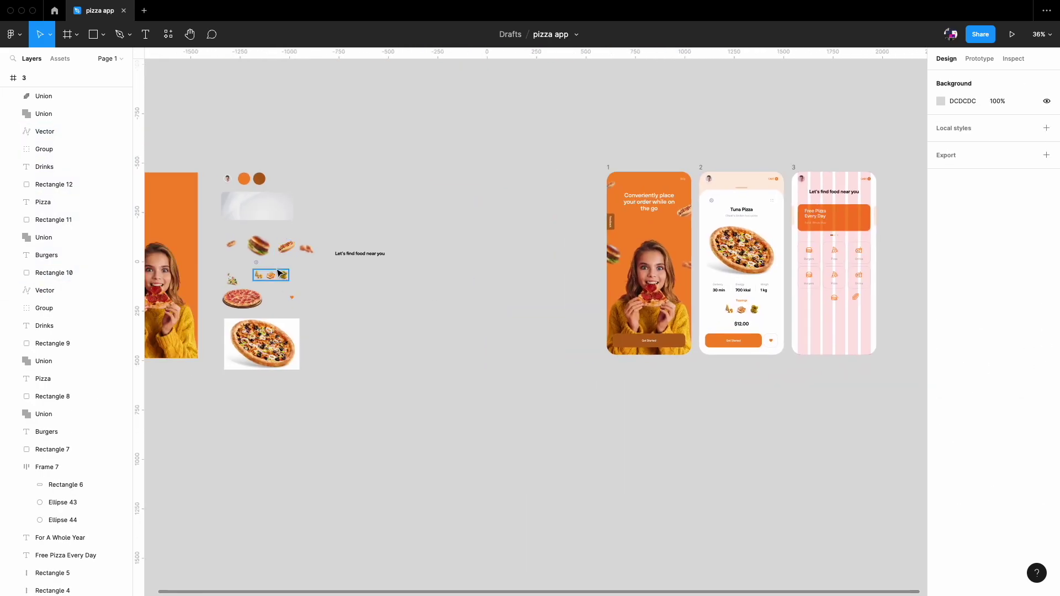
pyautogui.scroll(4, 498, 291)
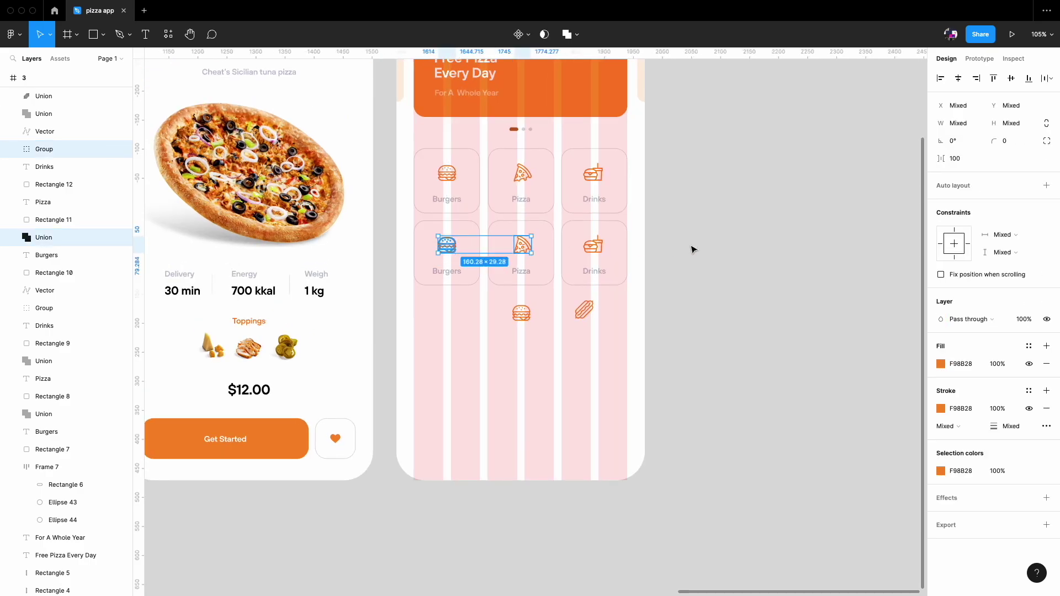
pyautogui.scroll(5, 497, 287)
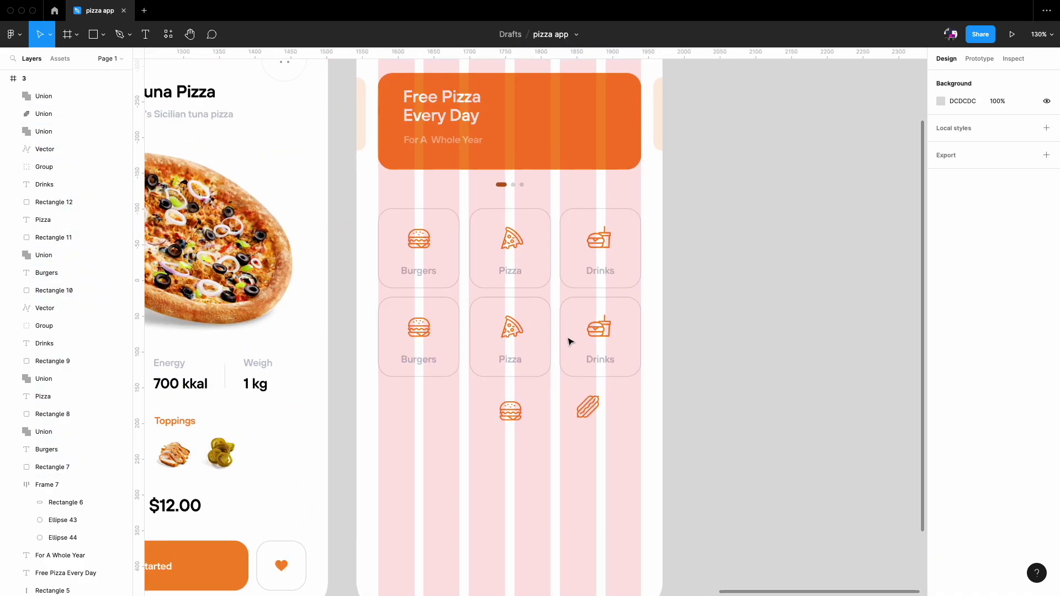
pyautogui.press('Delete')
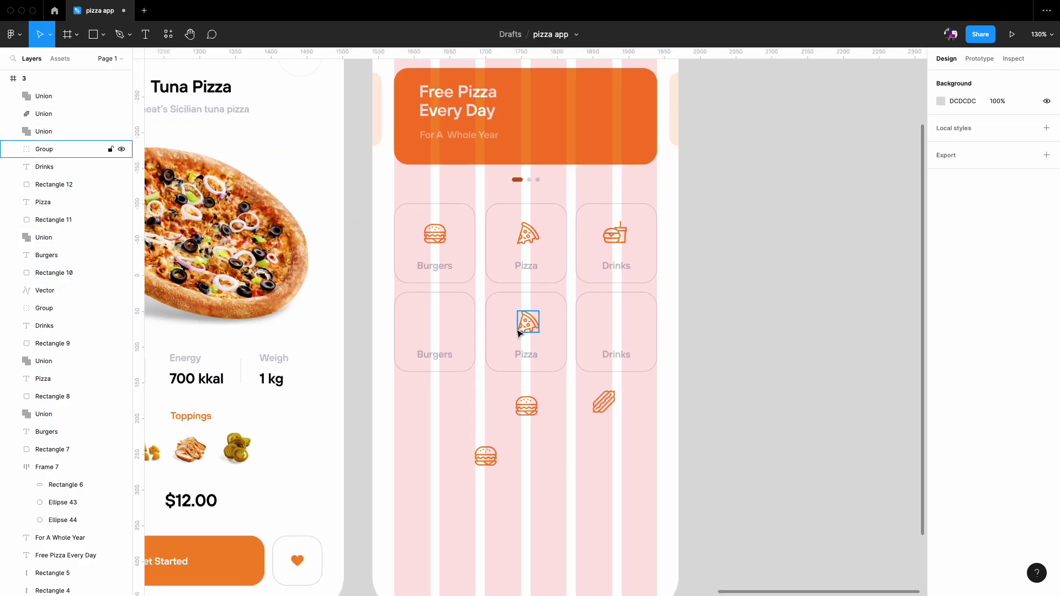
pyautogui.moveTo(528, 322); pyautogui.dragTo(560, 429)
pyautogui.moveTo(603, 401); pyautogui.dragTo(525, 326)
pyautogui.scroll(3, 529, 342)
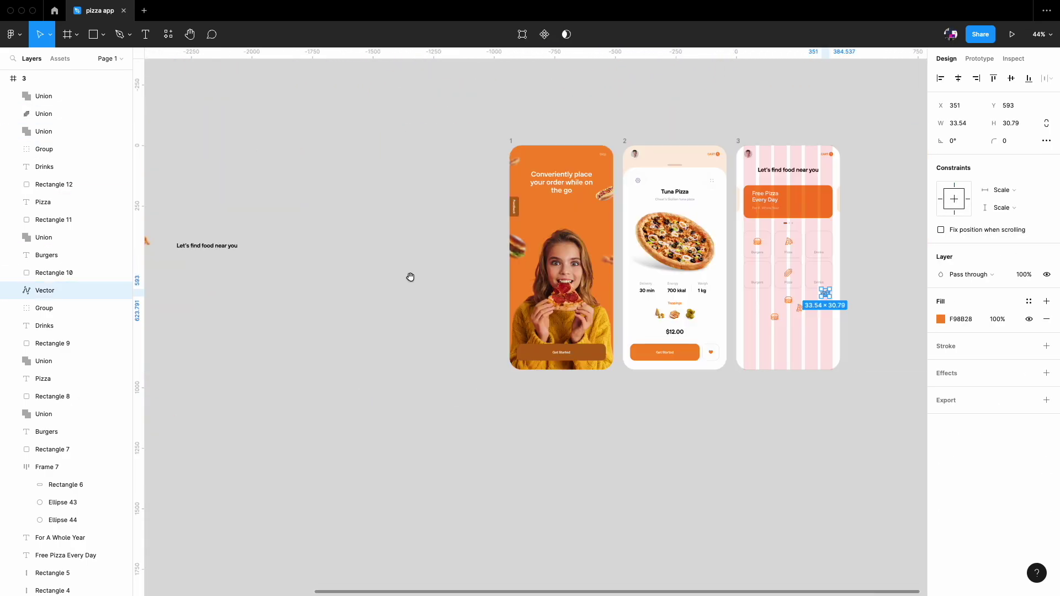
# - Undo the experimental card duplicates and icon moves
pyautogui.hotkey('ctrl', 'z')
pyautogui.hotkey('ctrl', 'z')
pyautogui.hotkey('ctrl', 'z')
pyautogui.hotkey('ctrl', 'z')
pyautogui.hotkey('ctrl', 'z')
pyautogui.hotkey('ctrl', 'z')
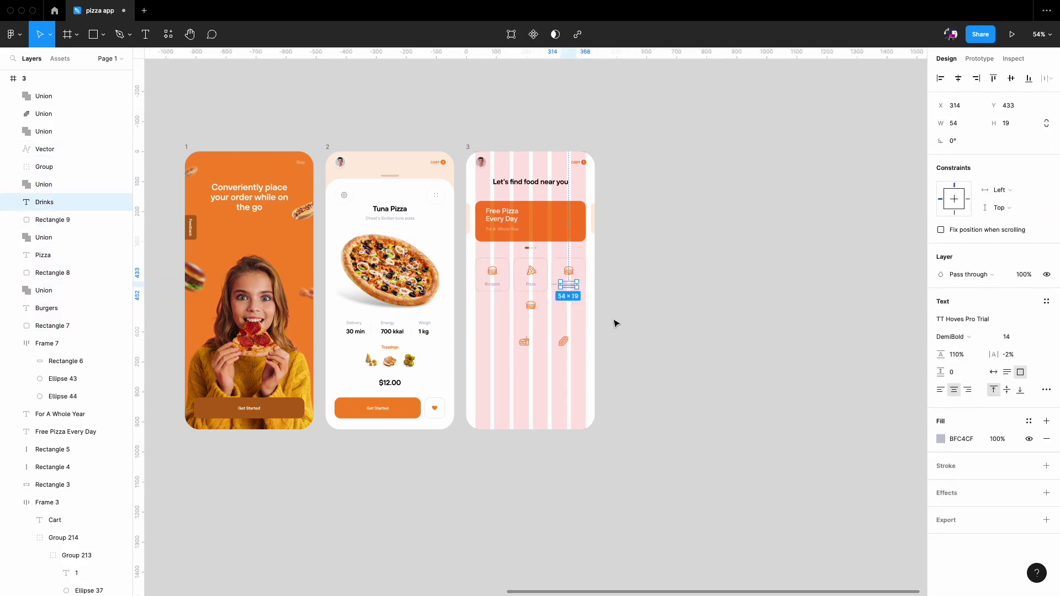
pyautogui.hotkey('ctrl', 'z')
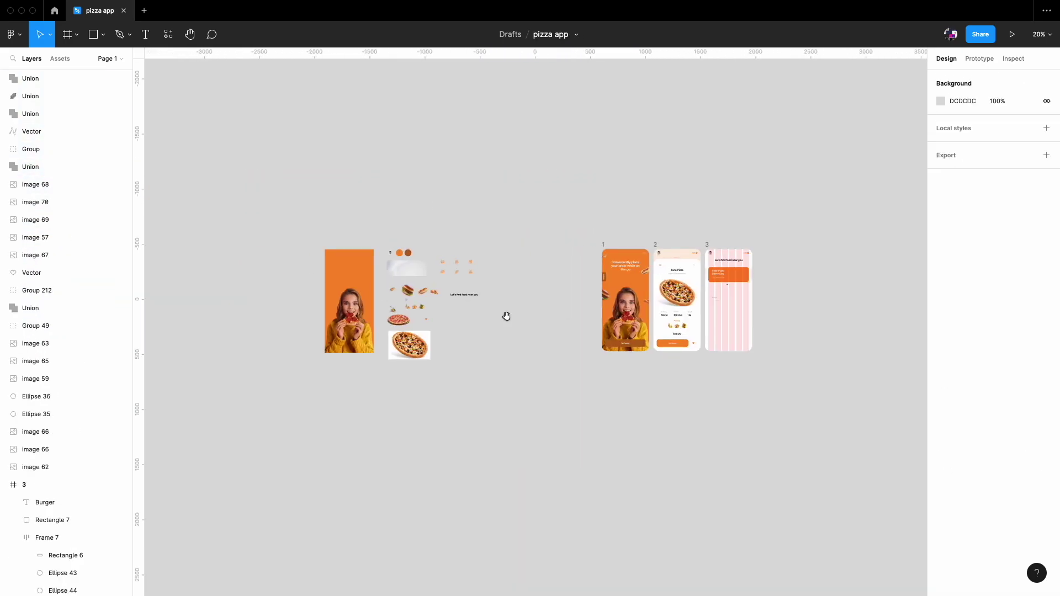
pyautogui.hotkey('ctrl', 'z')
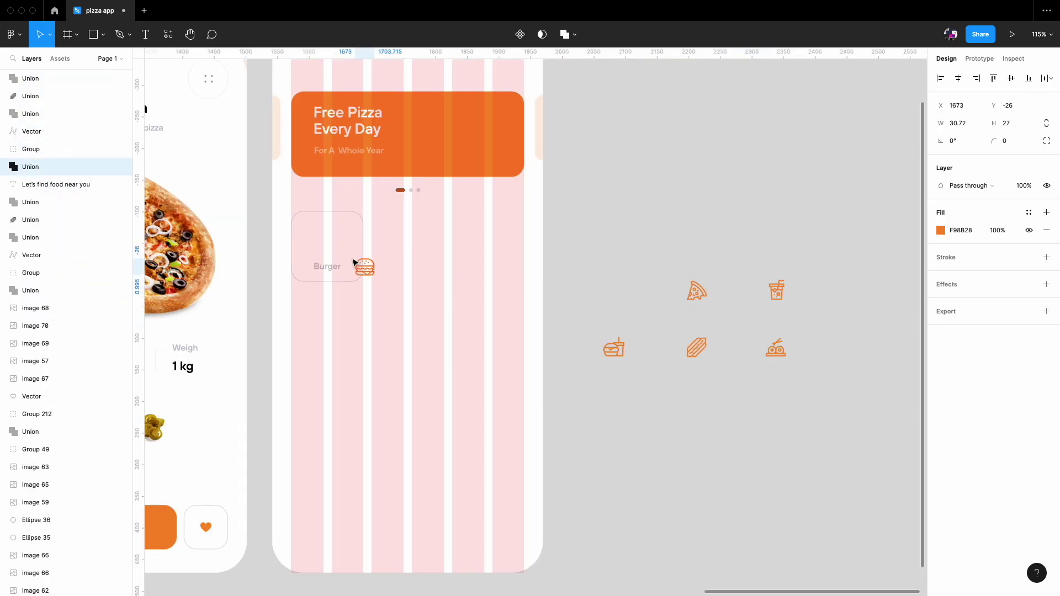
# - Make a third card labelled Drinks and place the drinks icon inside it
pyautogui.hotkey('ctrl', 'z')
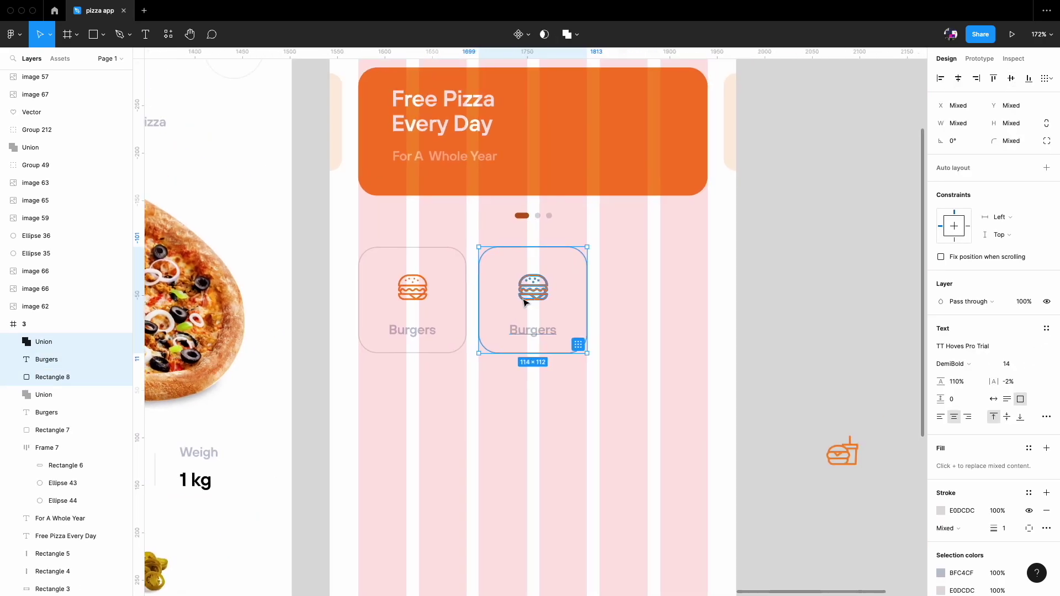
pyautogui.hotkey('ctrl', 'd')
pyautogui.scroll(2, 490, 336)
pyautogui.doubleClick(542, 331)
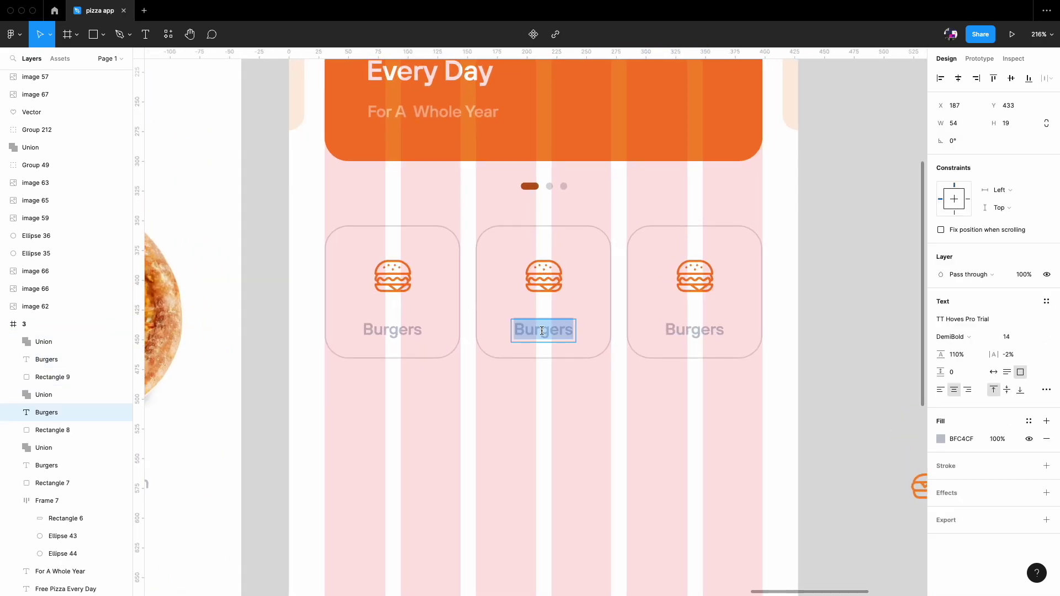
pyautogui.write('Drinks')
pyautogui.scroll(-5, 527, 385)
pyautogui.click(797, 340)
pyautogui.moveTo(878, 363); pyautogui.dragTo(564, 306)
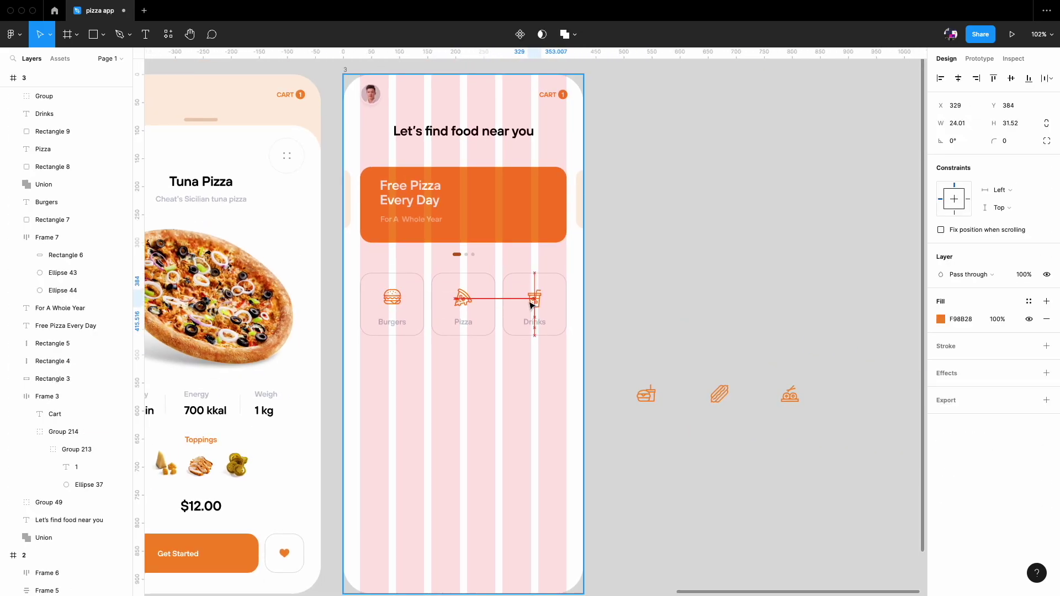
# - Lighten the card outlines, duplicate the card row below and relabel the lower cards, including Sushi
pyautogui.click(941, 391)
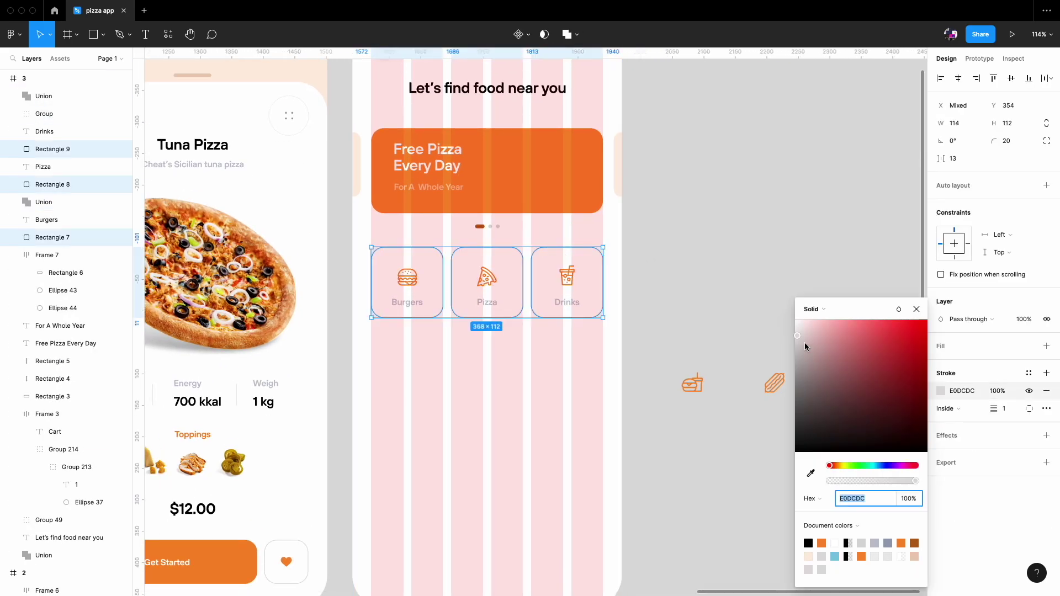
pyautogui.click(406, 282)
pyautogui.moveTo(478, 283); pyautogui.dragTo(478, 353)
pyautogui.scroll(3, 381, 381)
pyautogui.doubleClick(433, 377)
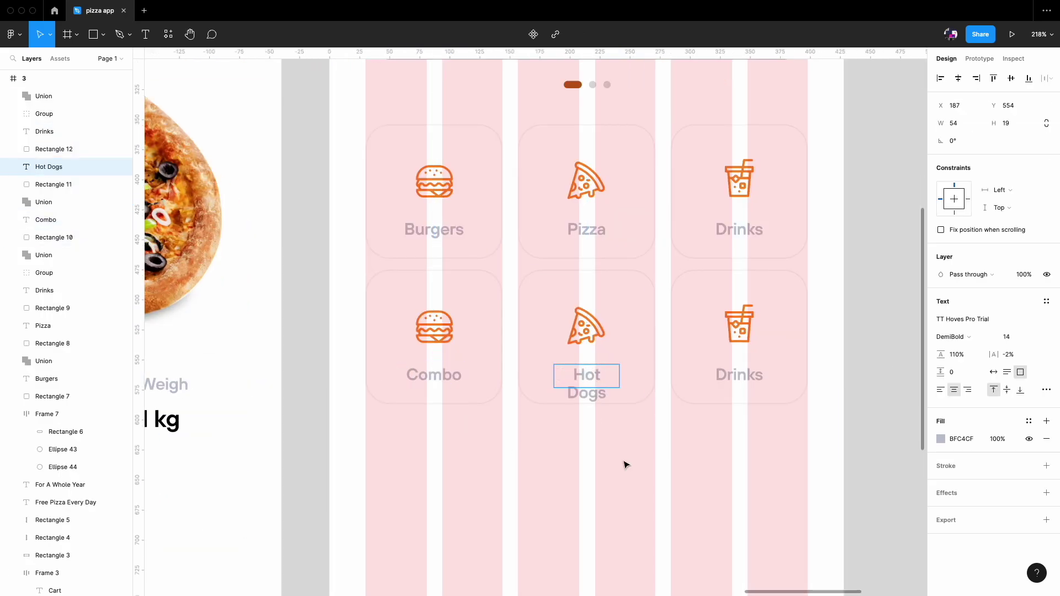
pyautogui.hscroll(2, 591, 377)
pyautogui.doubleClick(682, 384)
pyautogui.write('Sushi')
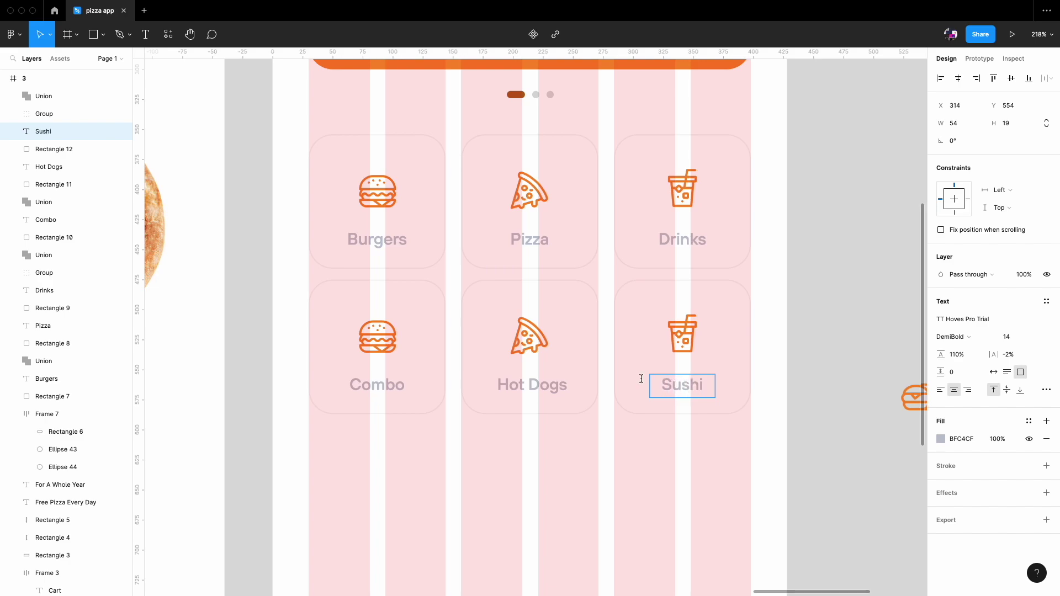
pyautogui.scroll(-4, 641, 379)
# - Move the combo, hot dog and sushi icons into their cards and distribute them horizontally
pyautogui.moveTo(546, 370); pyautogui.dragTo(301, 331)
pyautogui.press('Delete')
pyautogui.moveTo(682, 384); pyautogui.dragTo(326, 360)
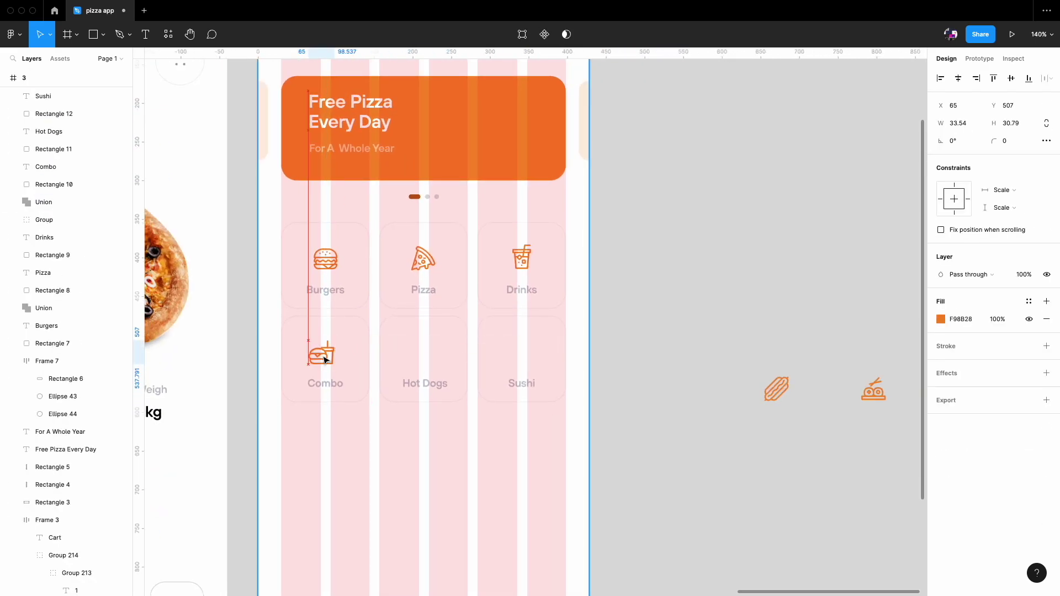
pyautogui.moveTo(776, 389); pyautogui.dragTo(425, 351)
pyautogui.moveTo(873, 389); pyautogui.dragTo(522, 353)
pyautogui.keyDown('shift'); pyautogui.click(423, 351); pyautogui.keyUp('shift')
pyautogui.keyDown('shift'); pyautogui.click(326, 353); pyautogui.keyUp('shift')
pyautogui.click(1044, 77)
pyautogui.scroll(-2, 426, 239)
pyautogui.scroll(-3, 427, 239)
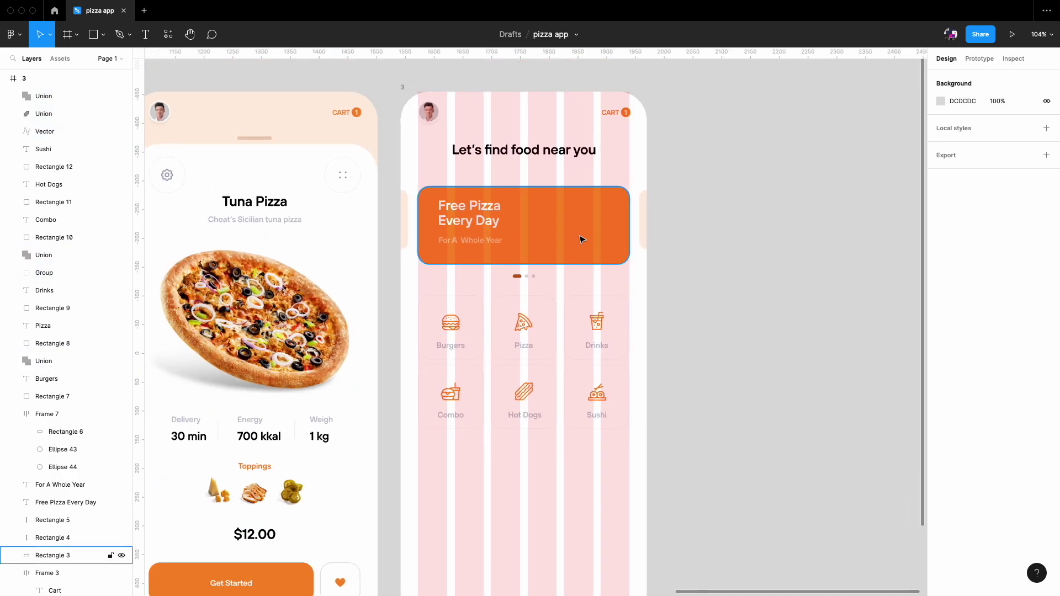
# - Paste the pepperoni pizza photo and the floating pizza slice image into the home screen
pyautogui.scroll(-3, 427, 239)
pyautogui.hotkey('ctrl', 'v')
pyautogui.scroll(5, 386, 265)
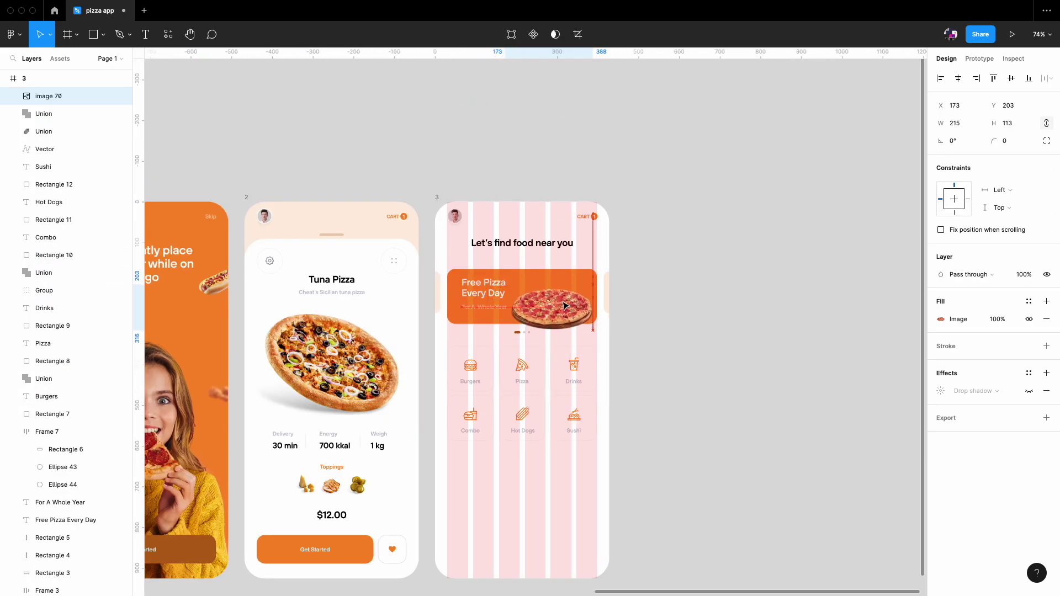
pyautogui.scroll(-4, 327, 288)
pyautogui.hotkey('ctrl', 'v')
pyautogui.hotkey('shift', '2')
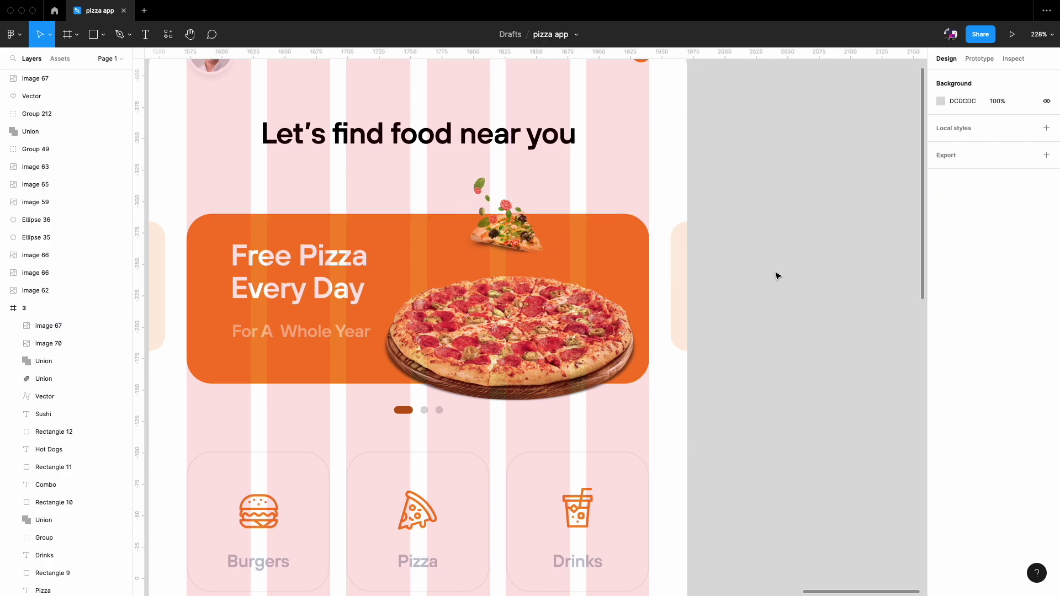
pyautogui.hotkey('shift', '1')
pyautogui.scroll(5, 573, 307)
# - Nudge the banner overlay image down and delete the orange banner rectangle
pyautogui.click(573, 306)
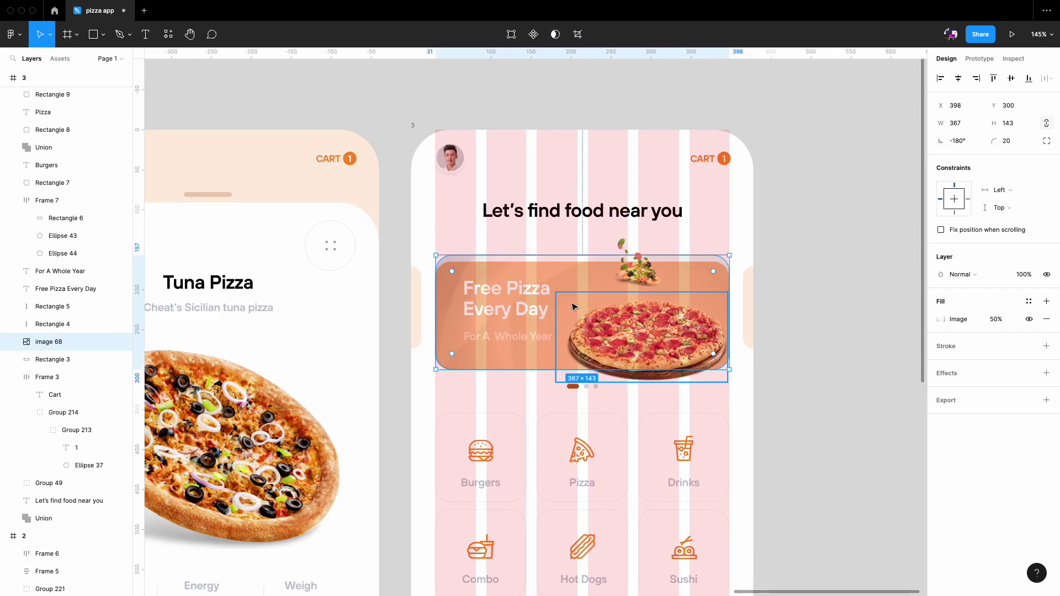
pyautogui.scroll(2, 514, 292)
pyautogui.hotkey('shift', 'Down')
pyautogui.press('Down')
pyautogui.press('Down')
pyautogui.press('Down')
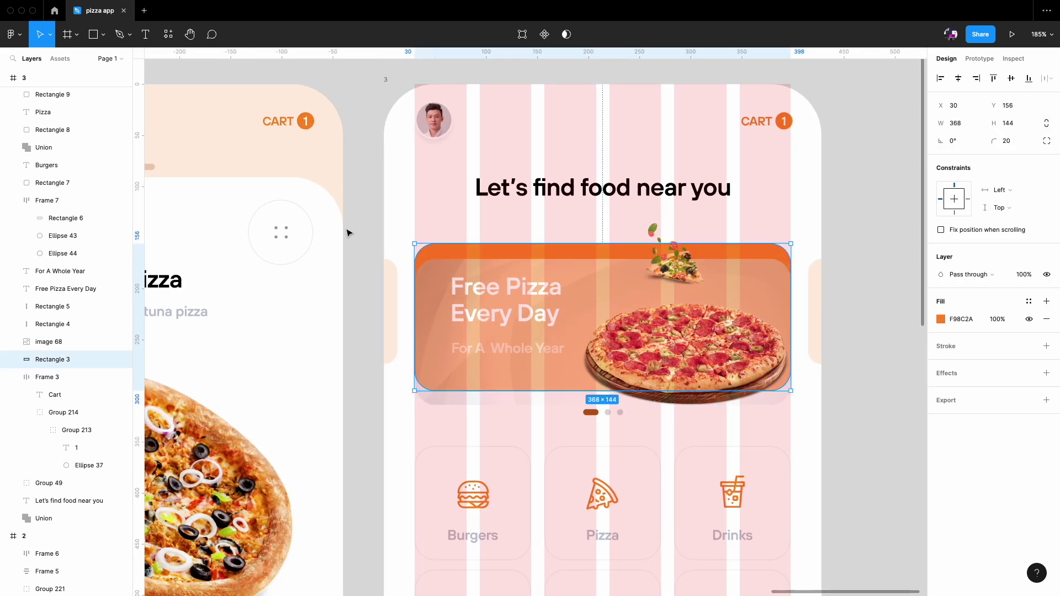
pyautogui.scroll(5, 436, 274)
pyautogui.click(468, 362)
pyautogui.hotkey('shift', '2')
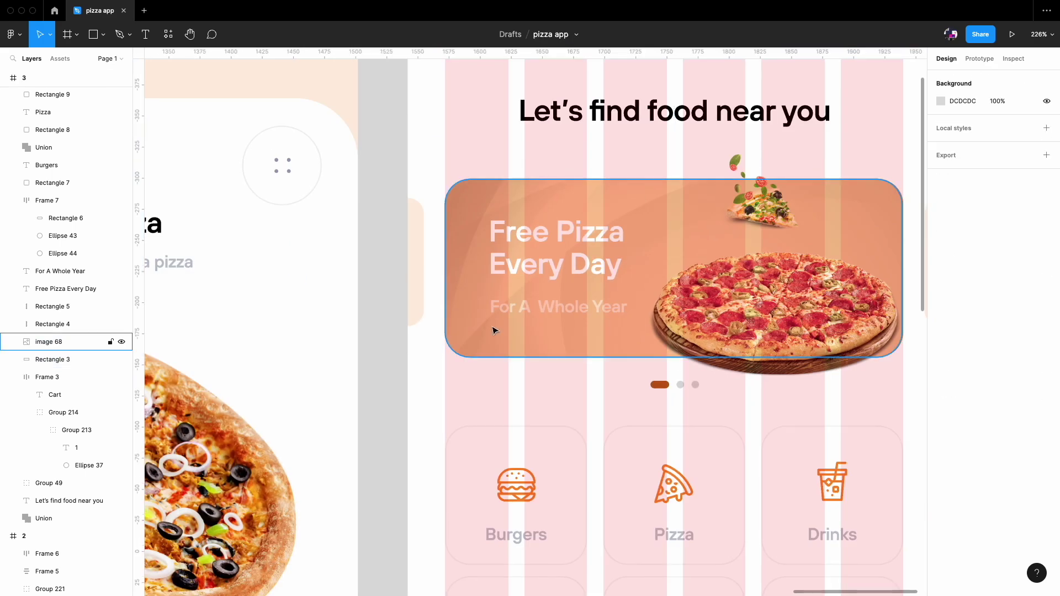
pyautogui.press('Delete')
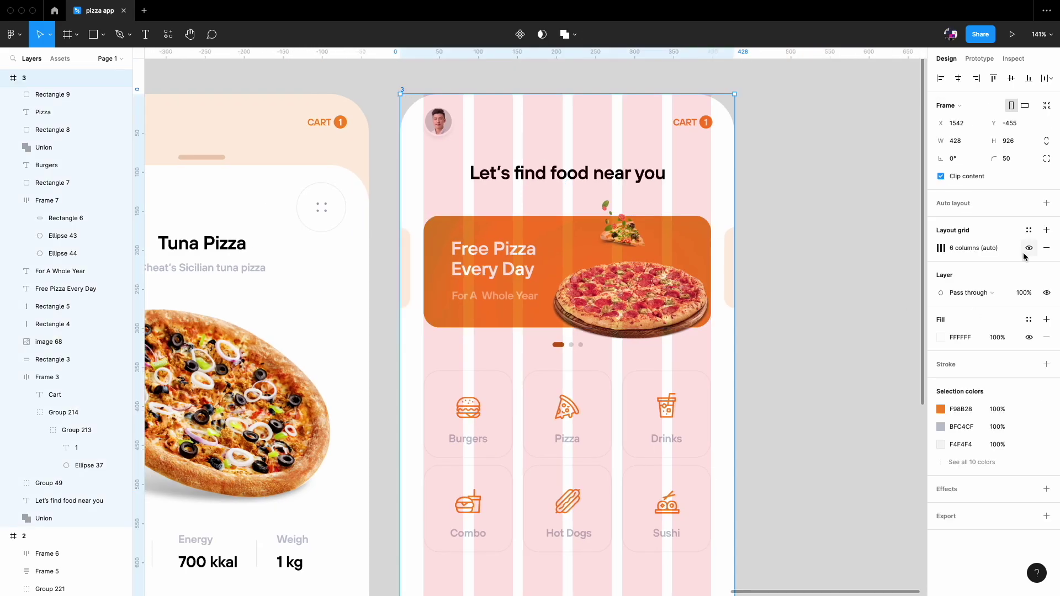
# - Try Overlay and Color blend modes on the banner overlay, settling on Darken
pyautogui.click(959, 274)
pyautogui.click(963, 288)
pyautogui.click(963, 323)
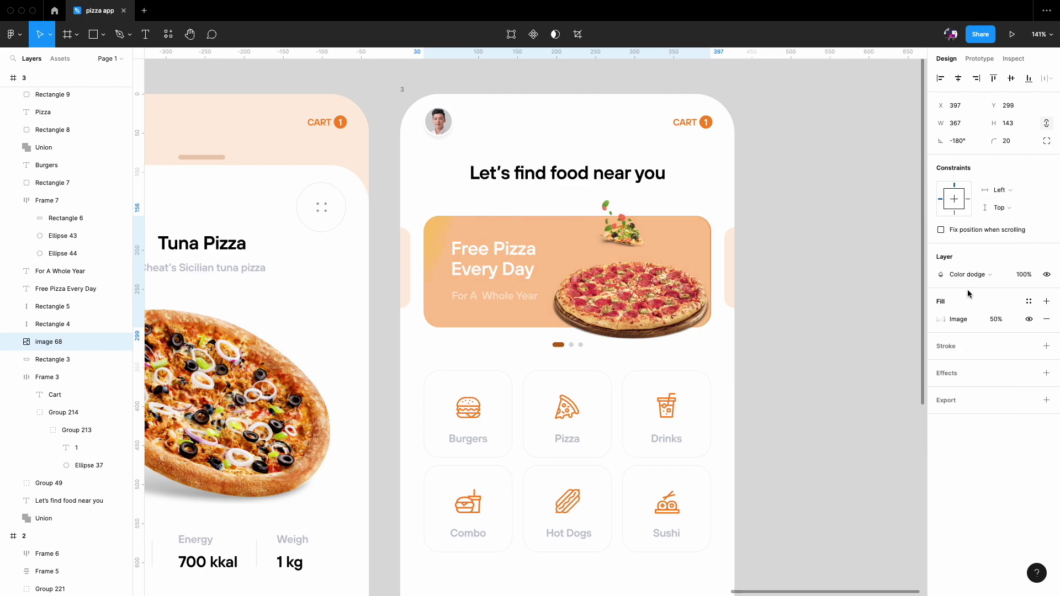
pyautogui.click(963, 274)
pyautogui.click(963, 275)
pyautogui.click(963, 343)
pyautogui.click(963, 274)
pyautogui.click(960, 98)
pyautogui.scroll(-5, 804, 267)
pyautogui.scroll(4, 805, 268)
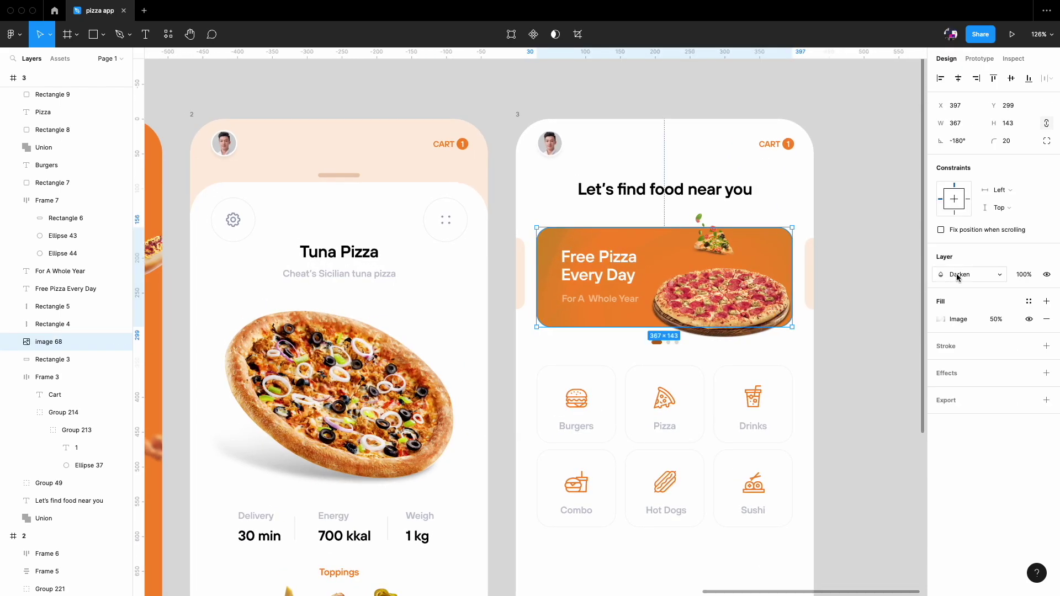
pyautogui.click(880, 280)
pyautogui.scroll(-5, 882, 277)
pyautogui.scroll(4, 777, 256)
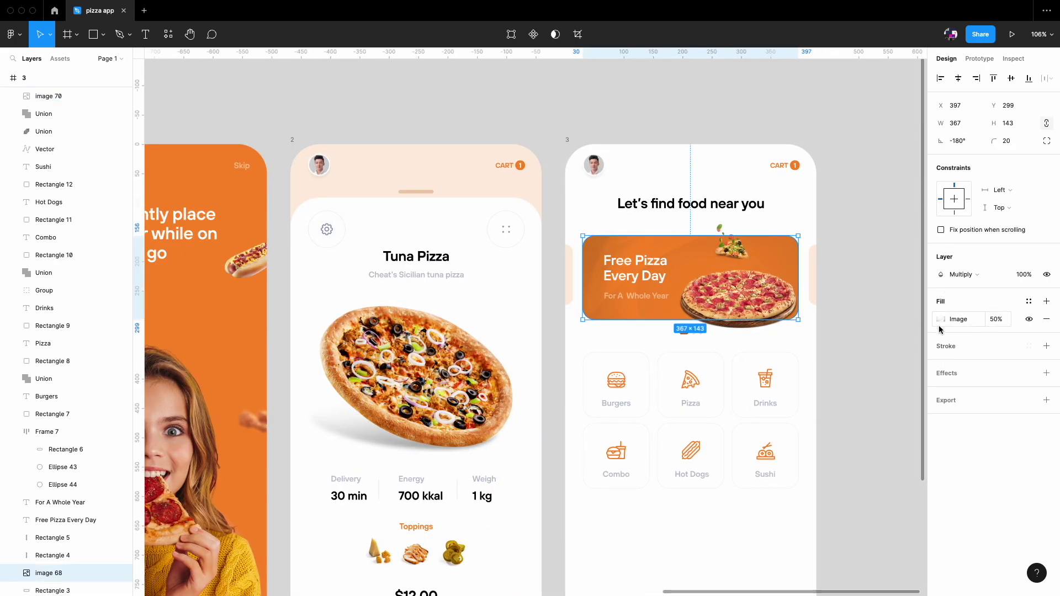
# - Raise the exposure in the overlay image's fill settings
pyautogui.click(940, 319)
pyautogui.moveTo(887, 454); pyautogui.dragTo(896, 457)
pyautogui.click(916, 321)
pyautogui.click(883, 332)
pyautogui.scroll(2, 827, 325)
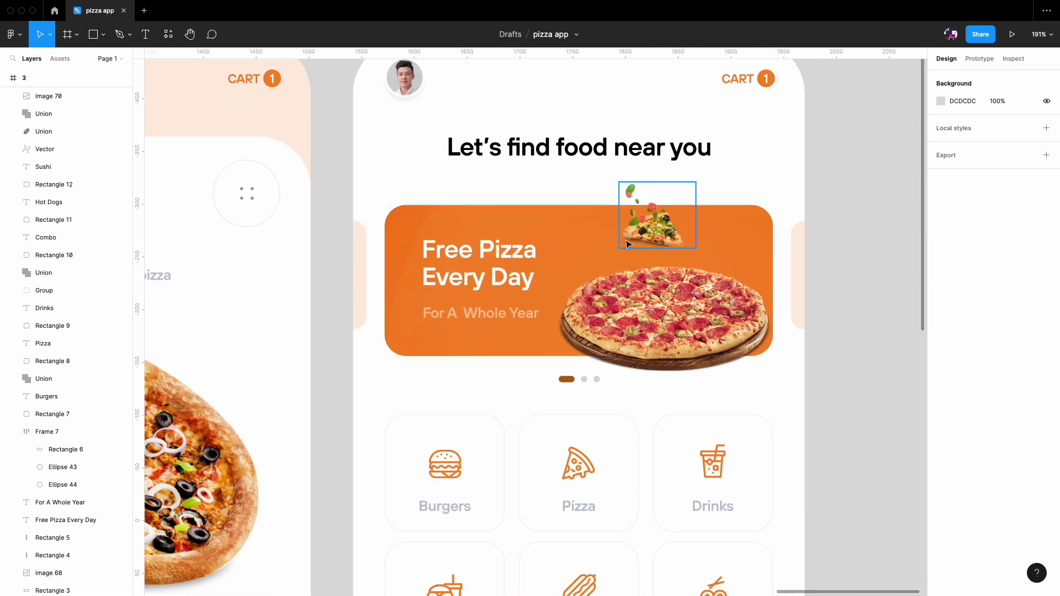
pyautogui.scroll(-5, 787, 316)
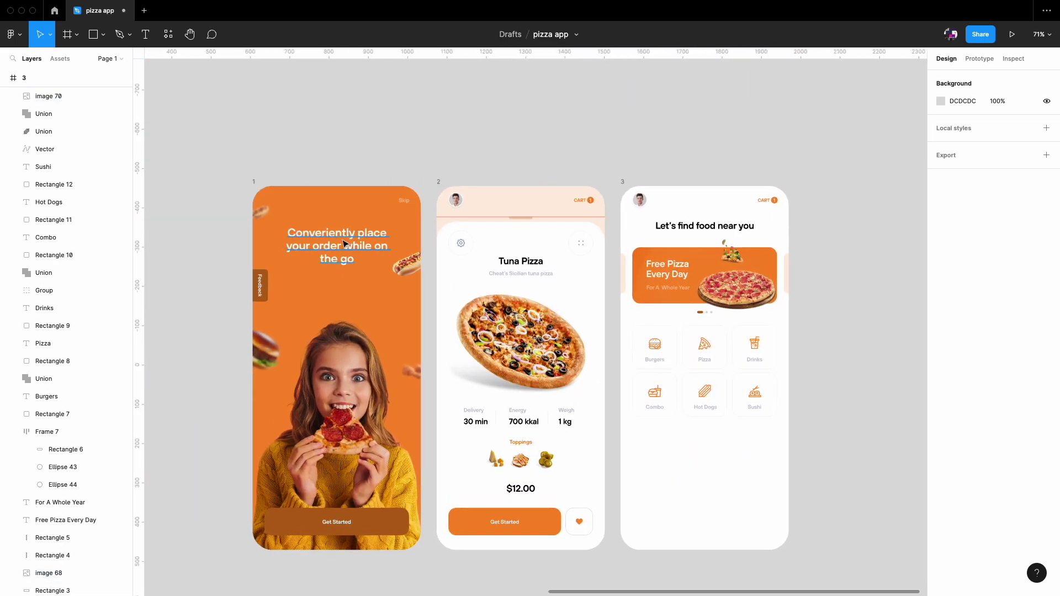
# - Inspect the home screen heading, the banner and the detail screen's stats row
pyautogui.click(717, 226)
pyautogui.click(475, 215)
pyautogui.scroll(2, 475, 216)
pyautogui.click(602, 199)
pyautogui.press('Escape')
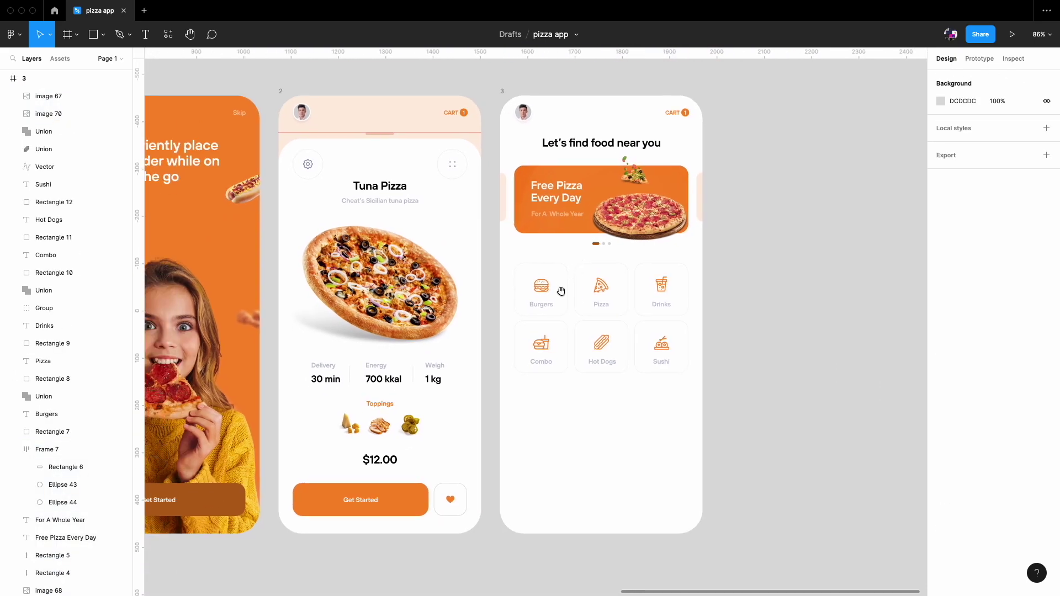
pyautogui.scroll(-2, 560, 291)
pyautogui.scroll(3, 429, 378)
pyautogui.click(339, 369)
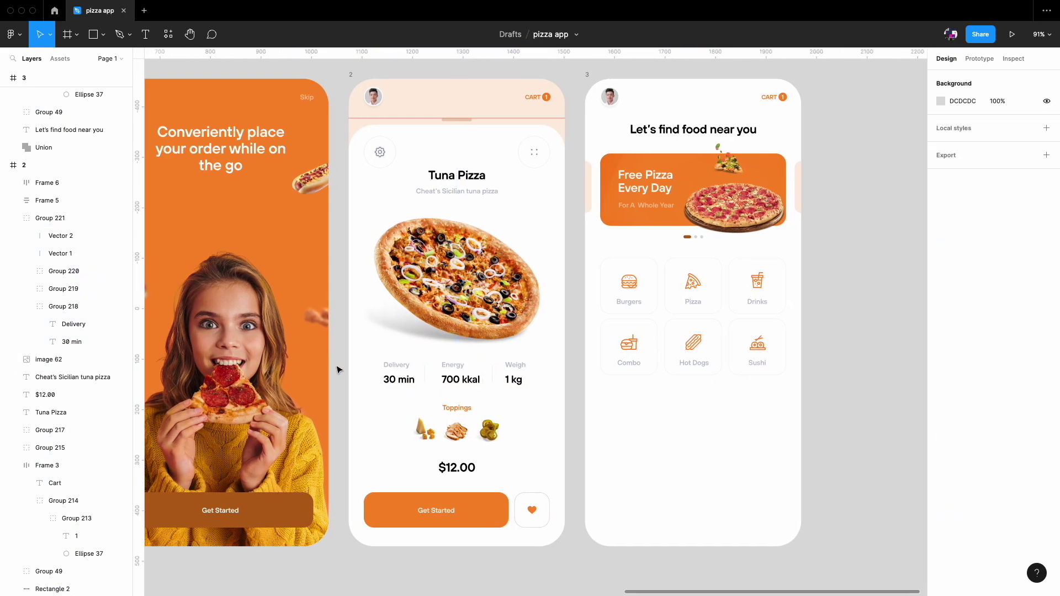
# - Copy the 30 min text onto the home screen and rewrite it as the Top Products heading
pyautogui.moveTo(399, 379); pyautogui.dragTo(610, 397)
pyautogui.scroll(3, 610, 397)
pyautogui.doubleClick(594, 405)
pyautogui.write('Top Products')
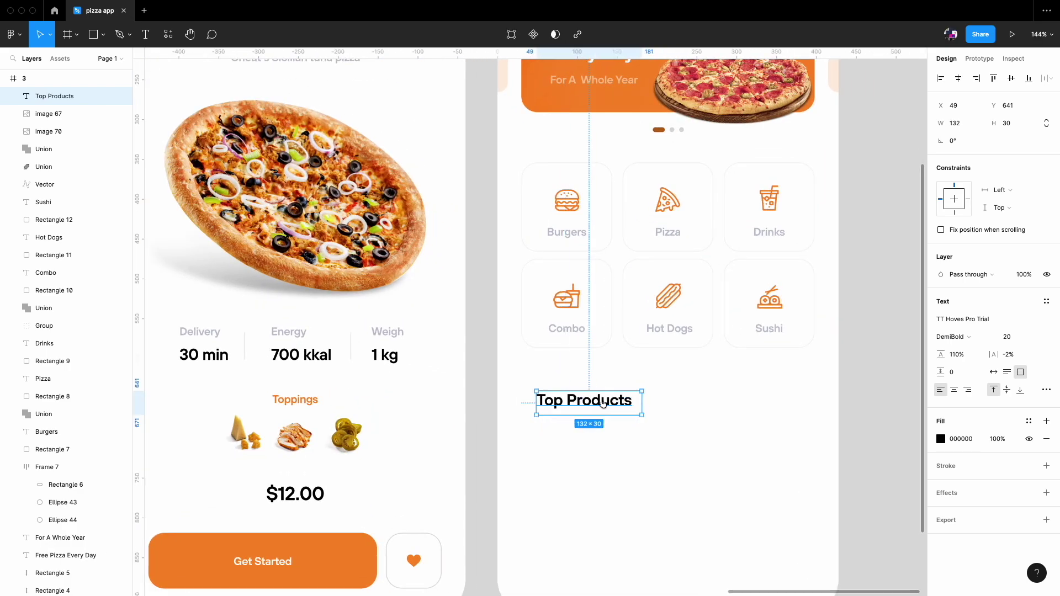
pyautogui.scroll(5, 717, 398)
# - Duplicate the Combo label as an orange See All link
pyautogui.click(284, 209)
pyautogui.hotkey('ctrl', 'd')
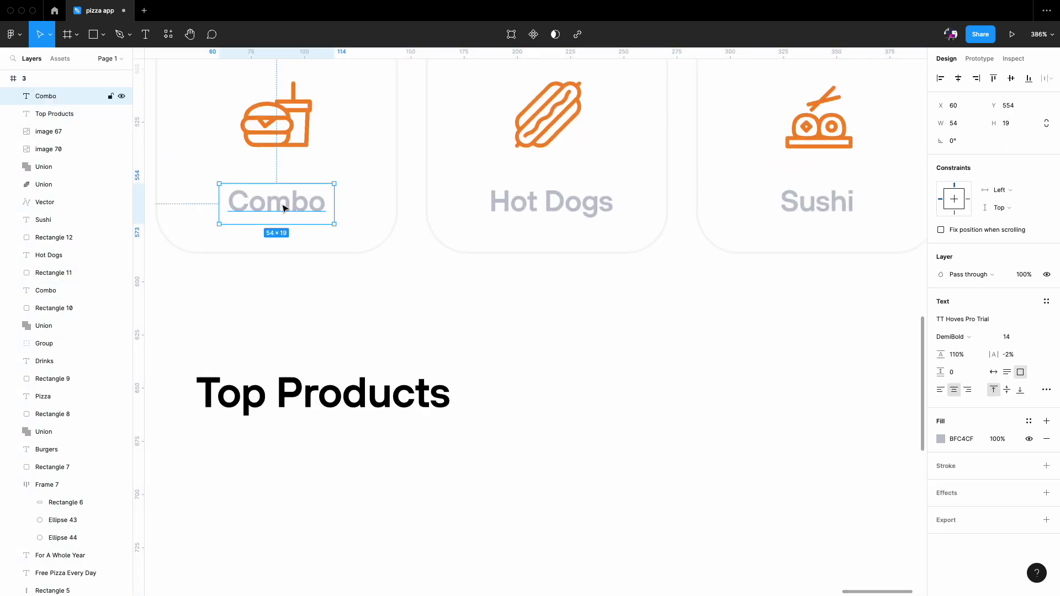
pyautogui.write('All')
pyautogui.scroll(-5, 593, 342)
pyautogui.click(809, 470)
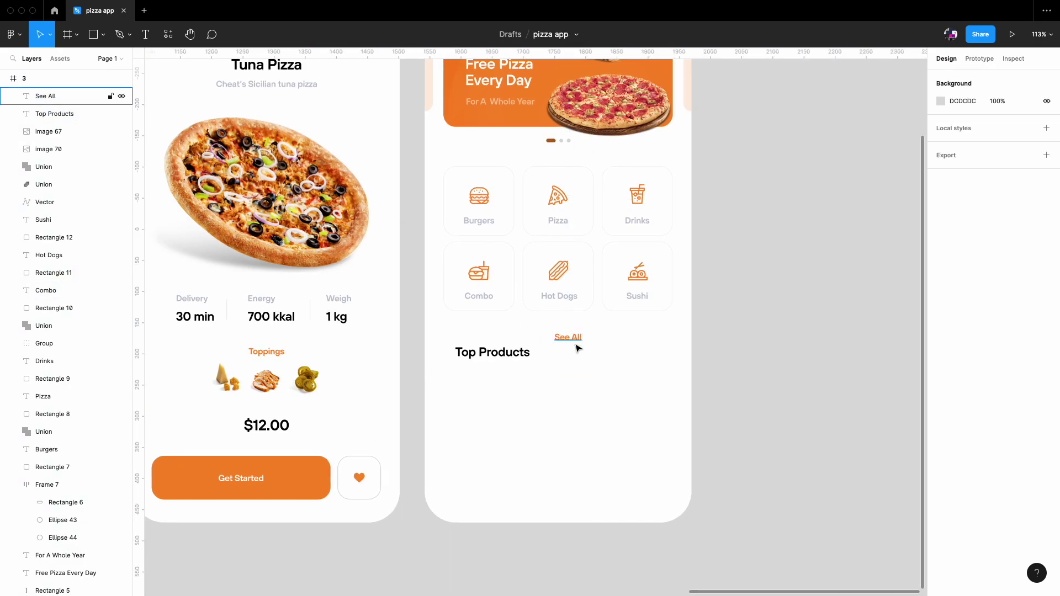
pyautogui.scroll(-3, 558, 339)
pyautogui.click(490, 112)
# - Show the layout grid and check the Top Products heading and See All alignment
pyautogui.hotkey('ctrl', 'shift', '4')
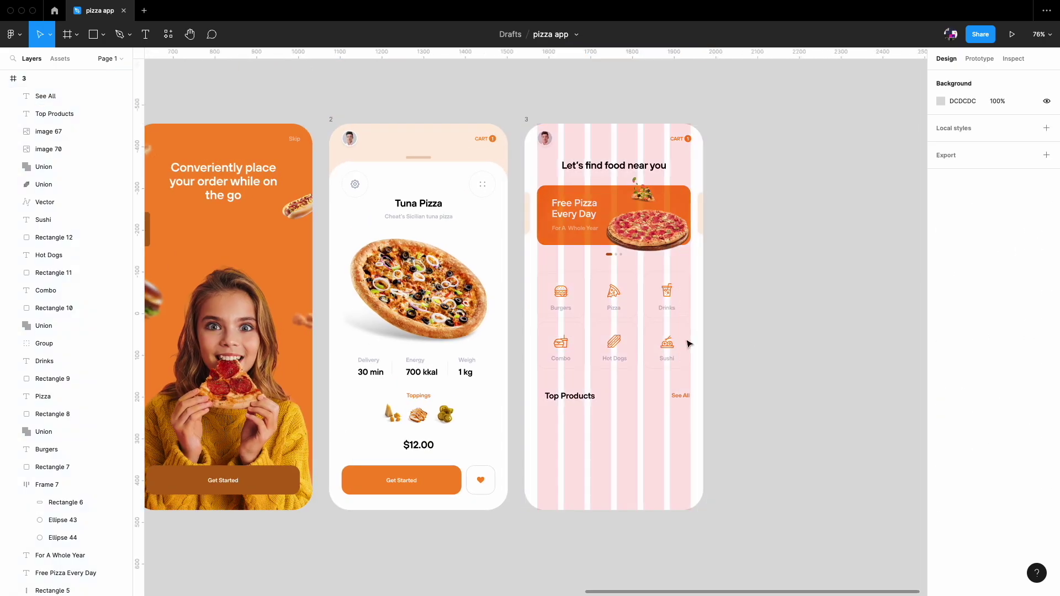
pyautogui.scroll(3, 569, 395)
pyautogui.click(558, 392)
pyautogui.keyDown('shift'); pyautogui.click(760, 393); pyautogui.keyUp('shift')
pyautogui.click(856, 359)
pyautogui.scroll(-2, 509, 332)
pyautogui.scroll(2, 509, 332)
# - Move the lower category row up to tighten the six category cards
pyautogui.moveTo(484, 310); pyautogui.dragTo(679, 354)
pyautogui.keyDown('shift'); pyautogui.click(487, 436); pyautogui.keyUp('shift')
pyautogui.keyDown('shift'); pyautogui.click(579, 436); pyautogui.keyUp('shift')
pyautogui.keyDown('shift'); pyautogui.click(669, 436); pyautogui.keyUp('shift')
pyautogui.press('Escape')
pyautogui.moveTo(504, 446); pyautogui.dragTo(667, 442)
pyautogui.moveTo(468, 331); pyautogui.dragTo(674, 368)
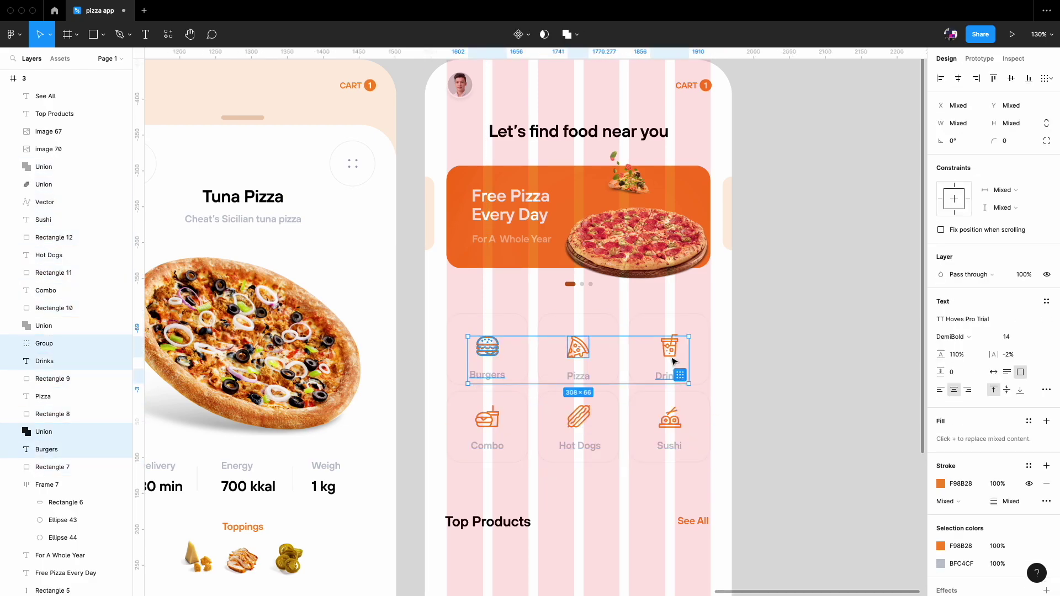
pyautogui.moveTo(425, 307); pyautogui.dragTo(773, 473)
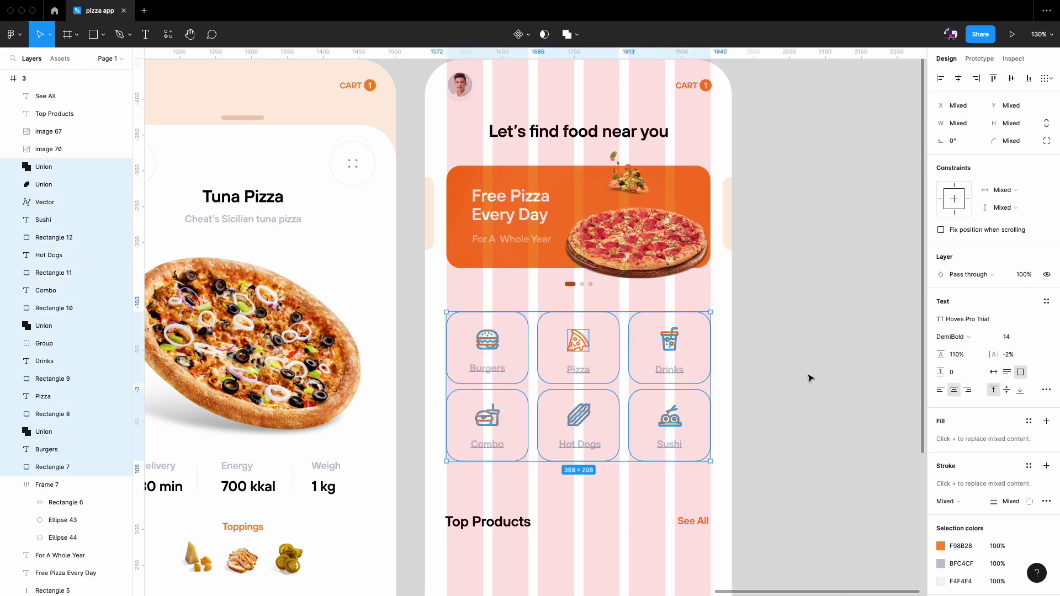
pyautogui.click(810, 374)
pyautogui.scroll(-5, 809, 374)
pyautogui.scroll(-1, 593, 315)
# - Paste and enlarge a rounded product card rectangle, give it a fill, and select the burger image
pyautogui.hotkey('ctrl', 'v')
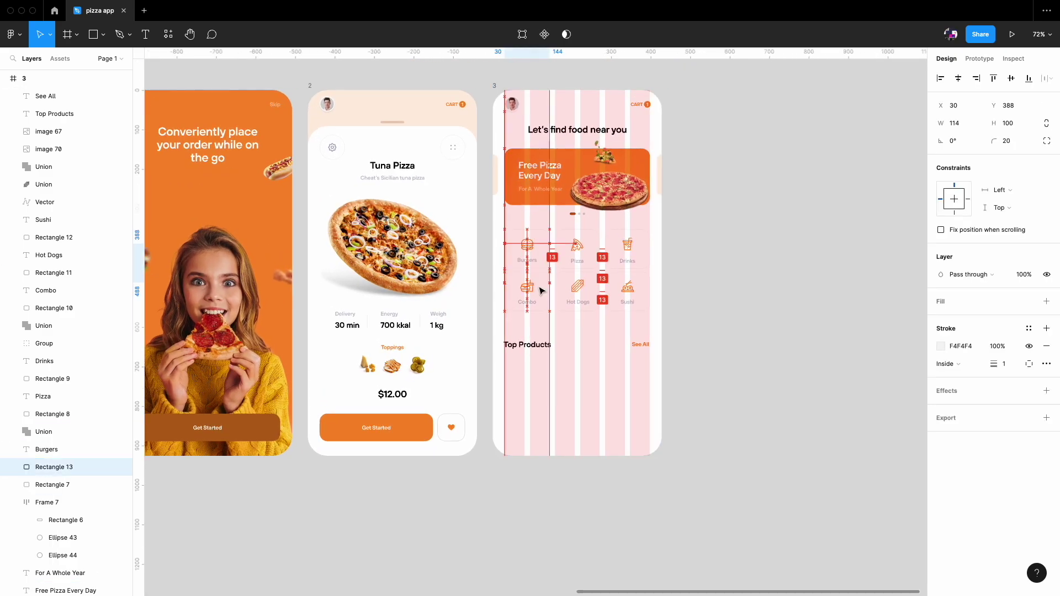
pyautogui.moveTo(527, 440); pyautogui.dragTo(572, 412)
pyautogui.scroll(3, 605, 414)
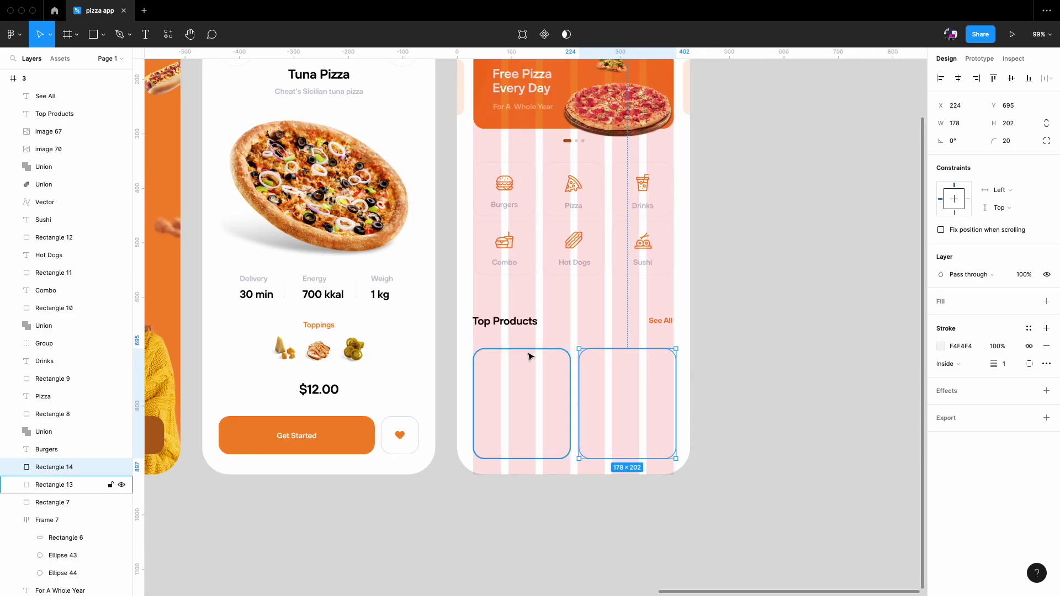
pyautogui.click(936, 302)
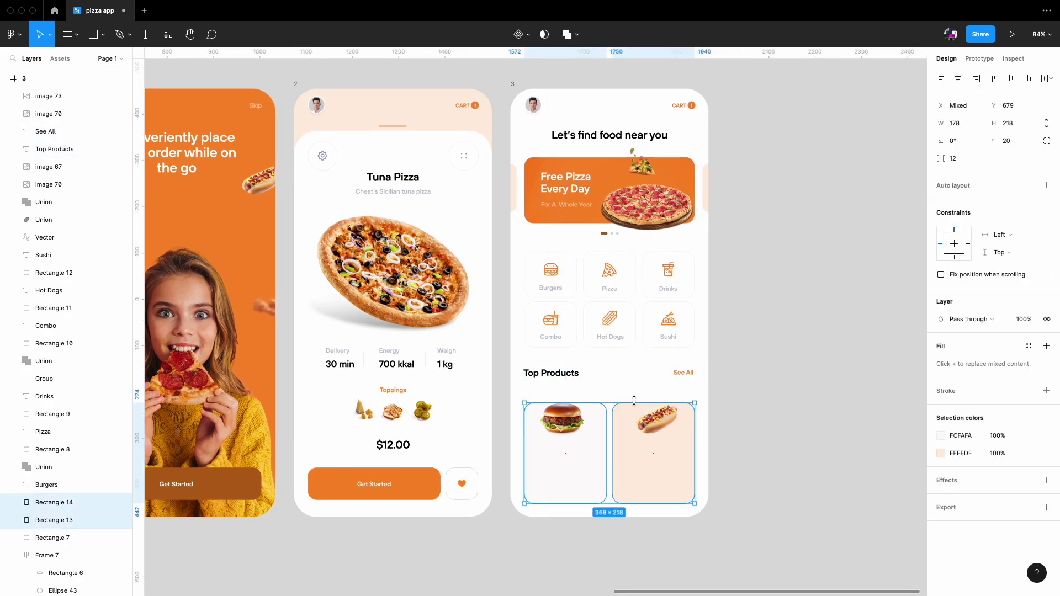
pyautogui.click(587, 418)
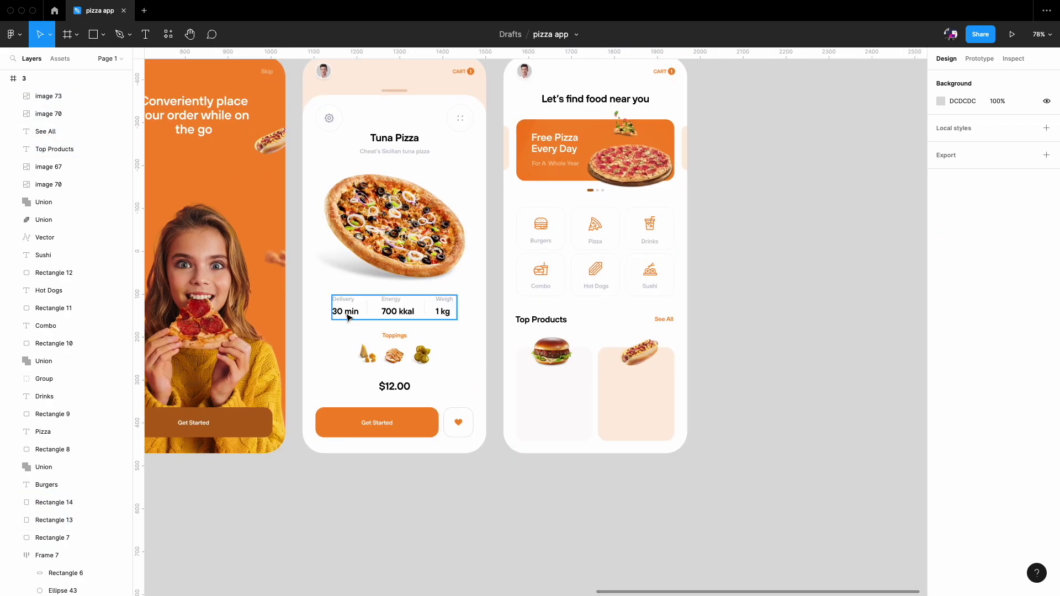
# - Copy the Delivery and 30 min text into the burger card and retitle it Big Burger
pyautogui.moveTo(348, 318); pyautogui.dragTo(549, 448)
pyautogui.scroll(1, 497, 331)
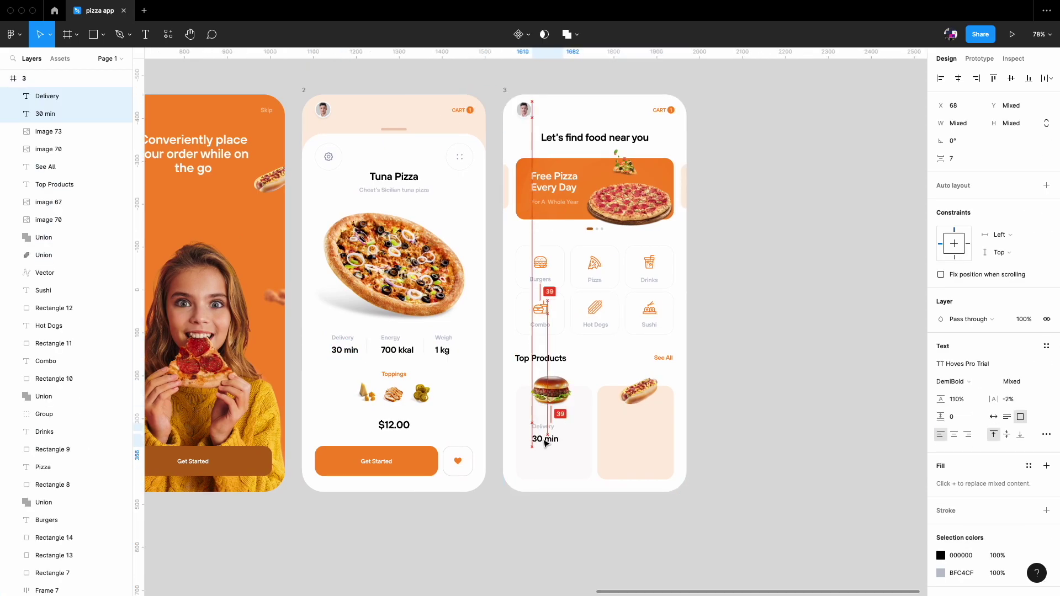
pyautogui.scroll(5, 545, 442)
pyautogui.doubleClick(532, 382)
pyautogui.write('Big burger')
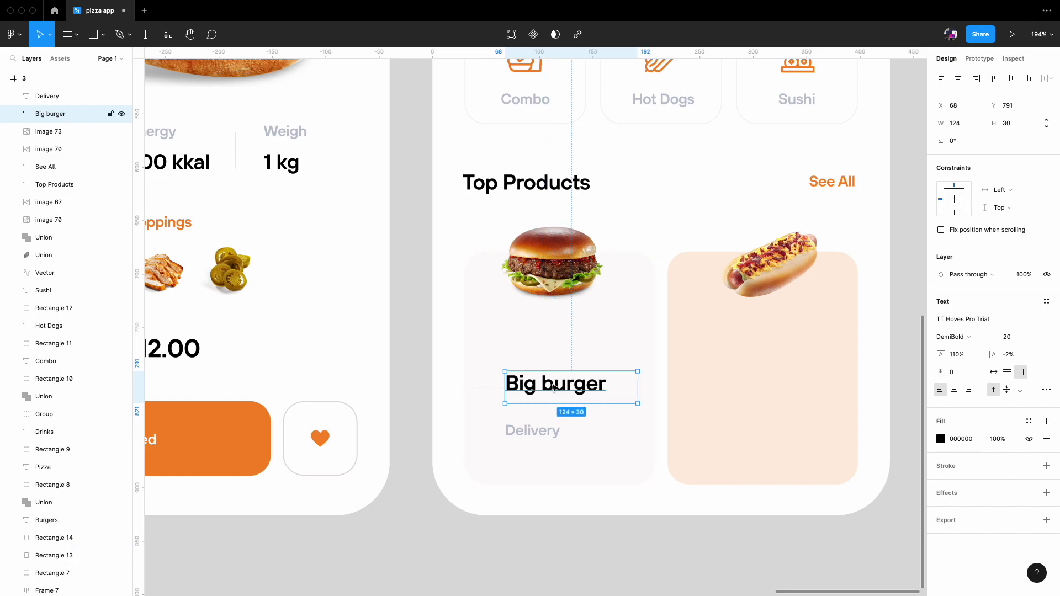
pyautogui.click(552, 377)
pyautogui.press('BackSpace')
pyautogui.hscroll(-2, 552, 377)
pyautogui.write('B')
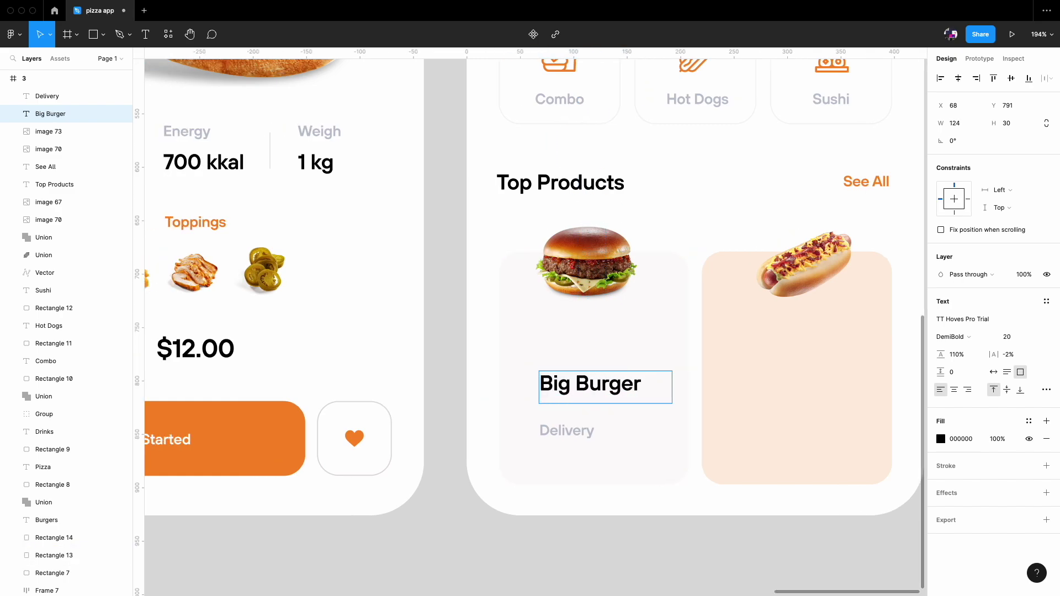
# - Copy the heart button into the burger card and delete its heart icon, leaving an empty pill
pyautogui.keyDown('shift'); pyautogui.click(546, 431); pyautogui.keyUp('shift')
pyautogui.click(355, 440)
pyautogui.moveTo(355, 440)
pyautogui.mouseDown()
pyautogui.moveTo(557, 482)
pyautogui.moveTo(528, 383)
pyautogui.mouseUp()
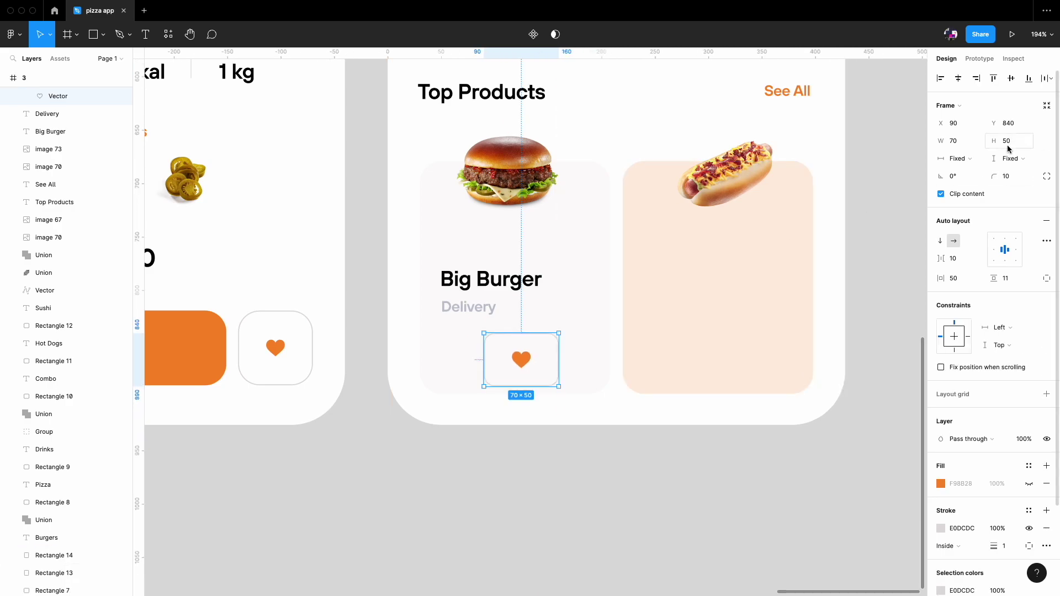
pyautogui.scroll(2, 521, 359)
pyautogui.doubleClick(516, 355)
pyautogui.press('Delete')
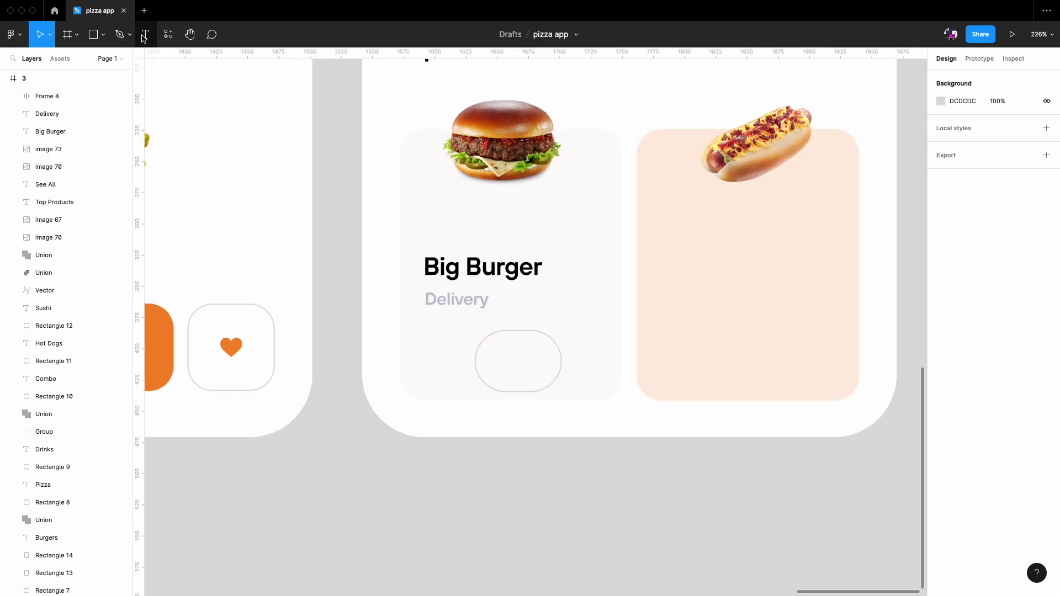
# - Add an orange + sign inside the pill button
pyautogui.press('t')
pyautogui.click(456, 488)
pyautogui.write('+')
pyautogui.moveTo(507, 393); pyautogui.dragTo(524, 360)
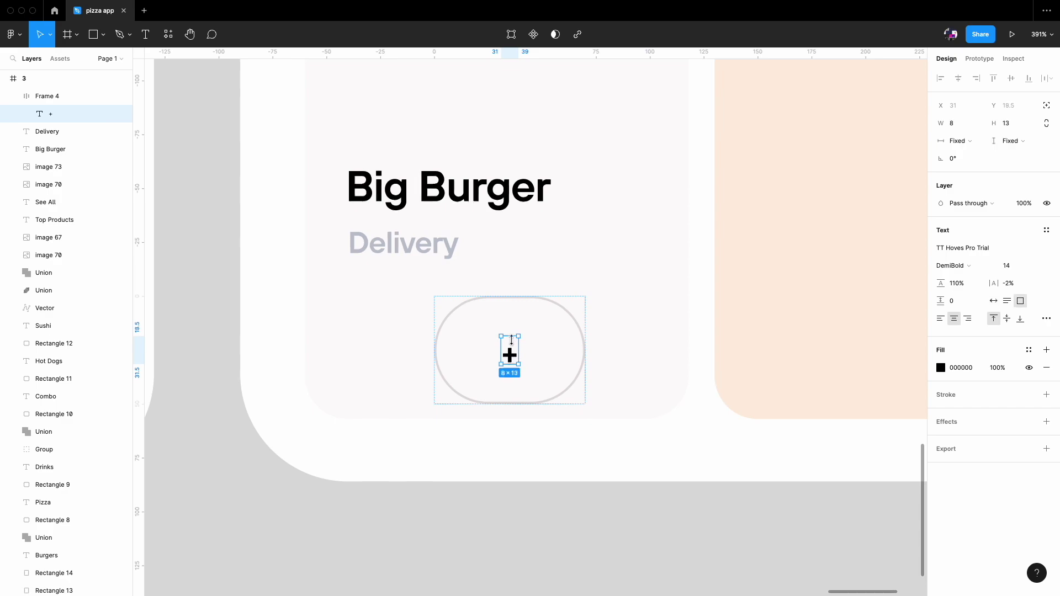
pyautogui.scroll(-2, 532, 489)
pyautogui.click(542, 362)
pyautogui.press('Return')
pyautogui.scroll(3, 538, 377)
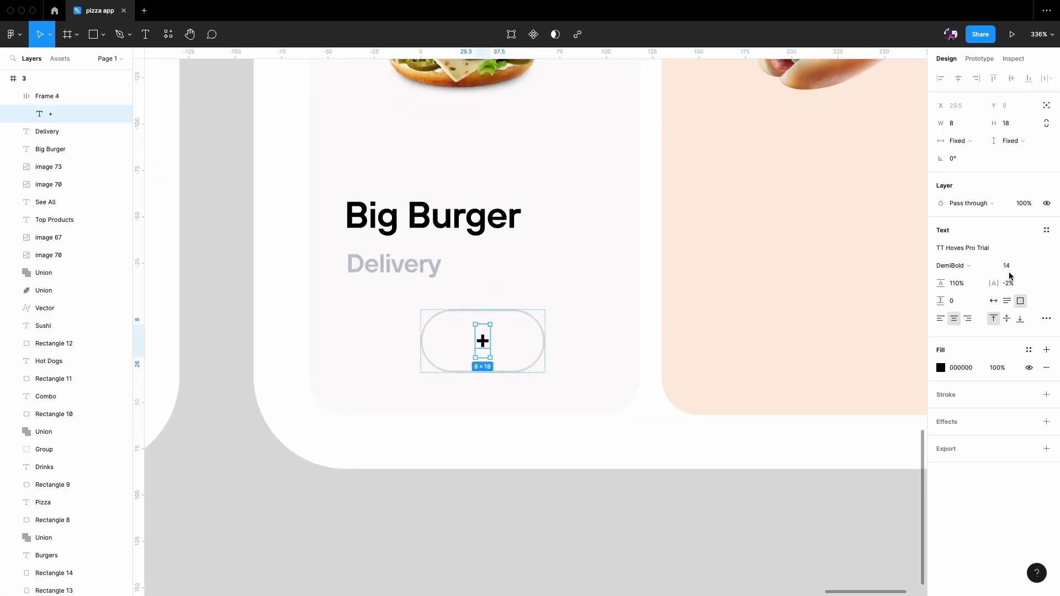
pyautogui.click(479, 336)
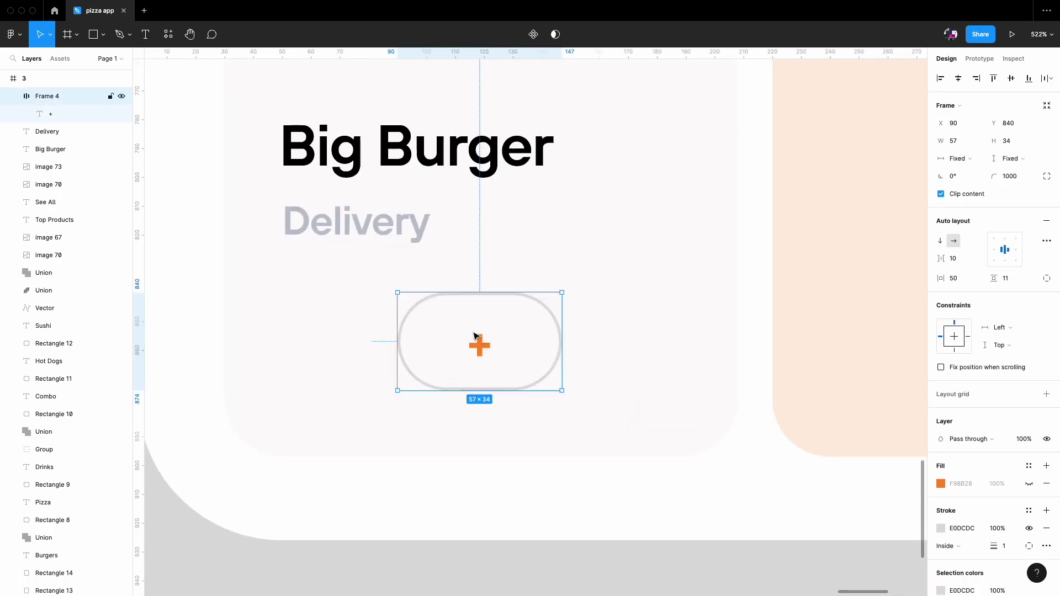
# - Change the line under Big Burger to an orange $5 price
pyautogui.scroll(-5, 479, 300)
pyautogui.scroll(1, 443, 295)
pyautogui.doubleClick(443, 295)
pyautogui.write('$5')
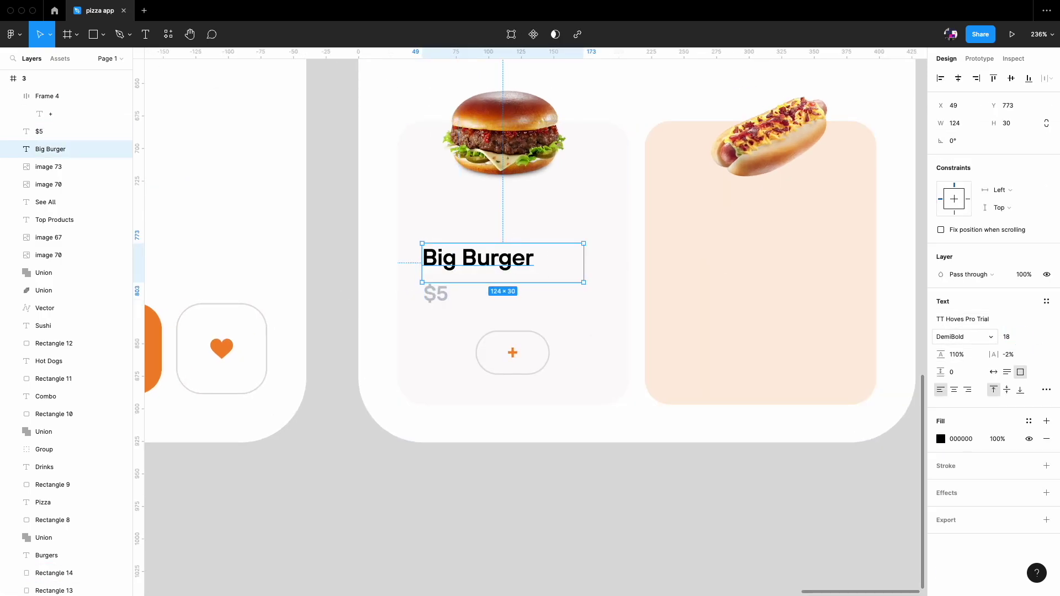
pyautogui.click(512, 353)
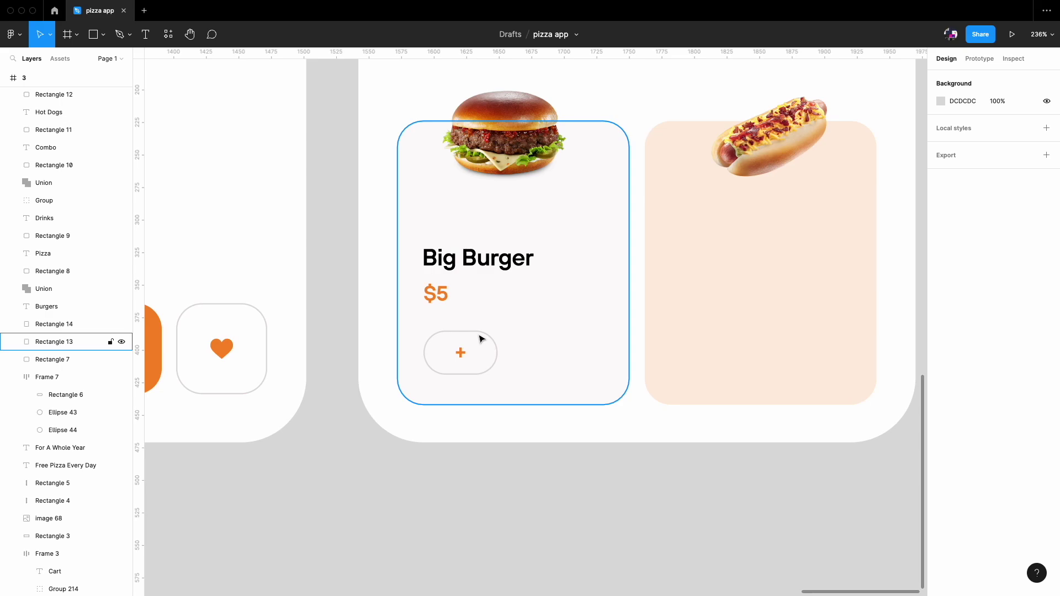
# - Make the button white FFFFFF with no outline and a soft grey drop shadow, then copy the card contents onto the hot dog card
pyautogui.scroll(-1, 1004, 472)
pyautogui.click(1029, 490)
pyautogui.click(941, 484)
pyautogui.write('FFFFFF')
pyautogui.click(1046, 525)
pyautogui.click(940, 545)
pyautogui.click(808, 574)
pyautogui.click(679, 363)
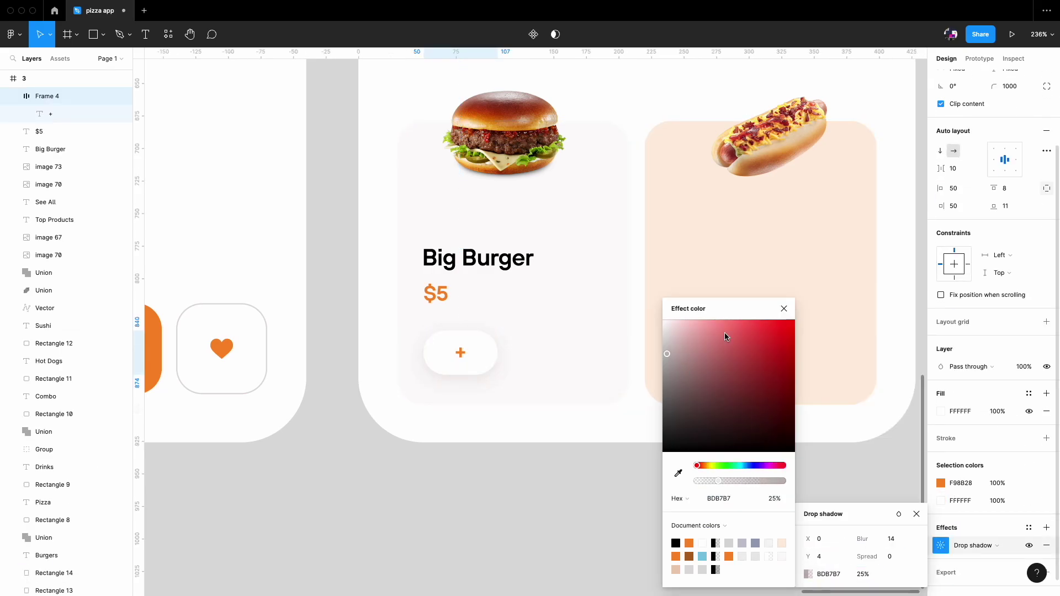
pyautogui.scroll(-5, 725, 337)
pyautogui.moveTo(434, 428); pyautogui.dragTo(510, 343)
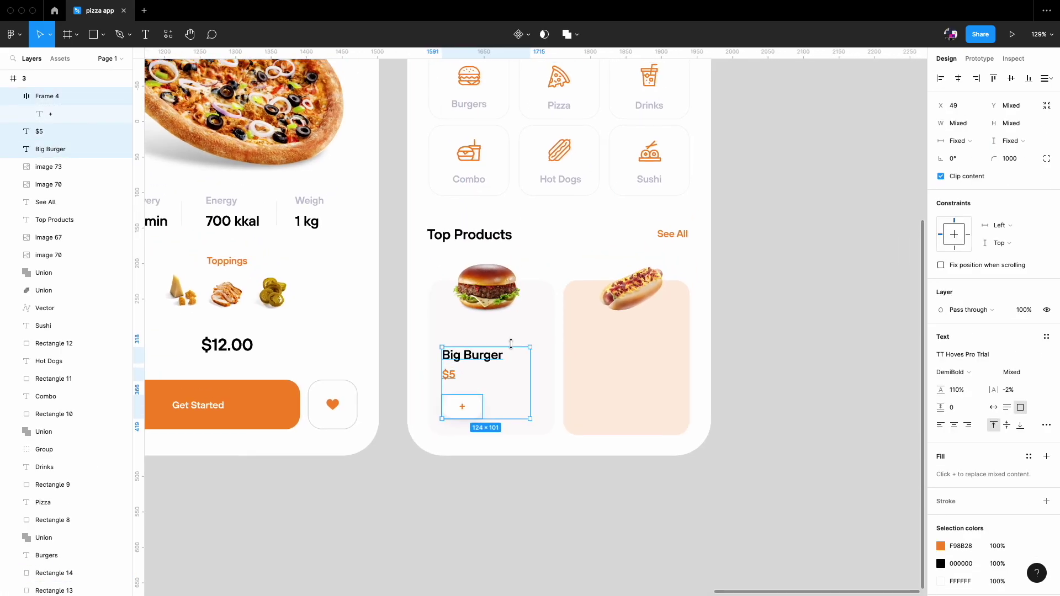
# - Edit the copied title and price on the hot dog card to 'Hot Dog XL' and '$4'
pyautogui.click(488, 430)
pyautogui.click(480, 410)
pyautogui.click(486, 359)
pyautogui.scroll(3, 610, 398)
pyautogui.click(579, 363)
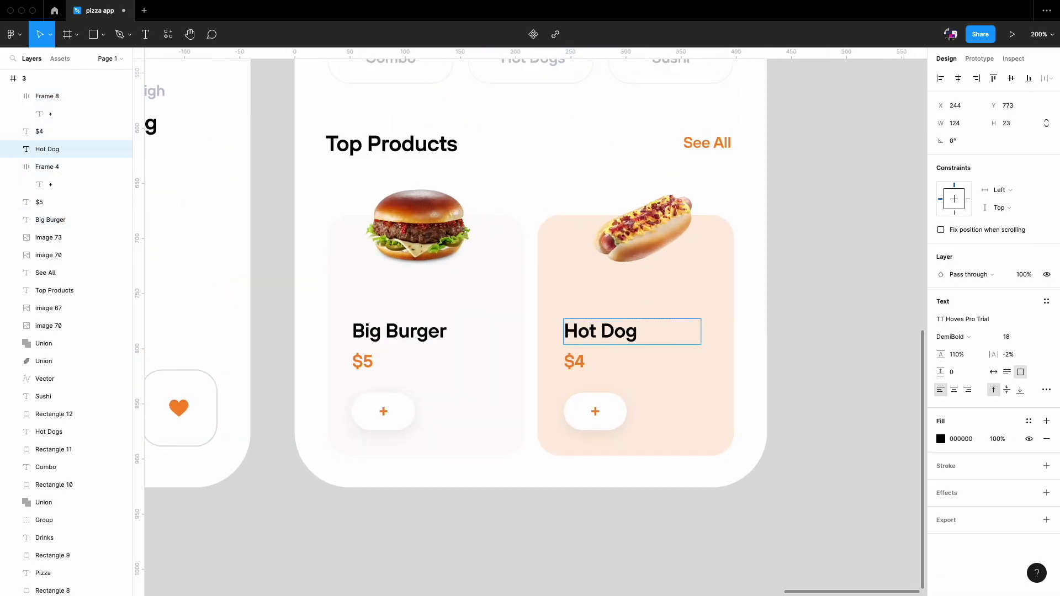
pyautogui.scroll(-3, 608, 331)
# - Check the burger and hot dog cards, Top Products heading, See All and plus buttons
pyautogui.click(486, 268)
pyautogui.click(486, 358)
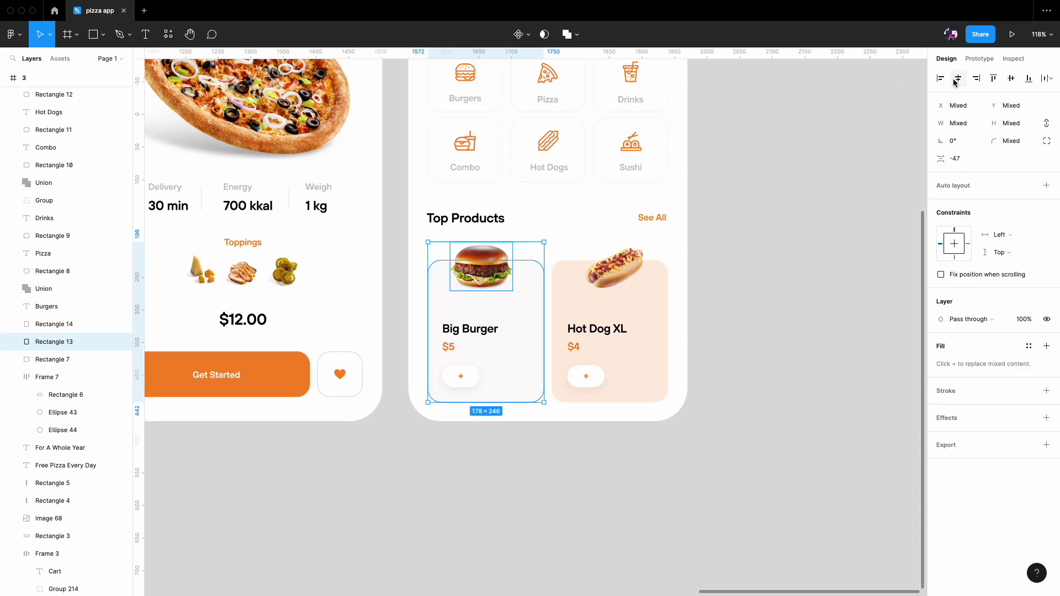
pyautogui.click(610, 358)
pyautogui.click(465, 221)
pyautogui.keyDown('shift'); pyautogui.click(651, 220); pyautogui.keyUp('shift')
pyautogui.click(461, 376)
pyautogui.keyDown('shift'); pyautogui.click(585, 376); pyautogui.keyUp('shift')
pyautogui.scroll(3, 549, 442)
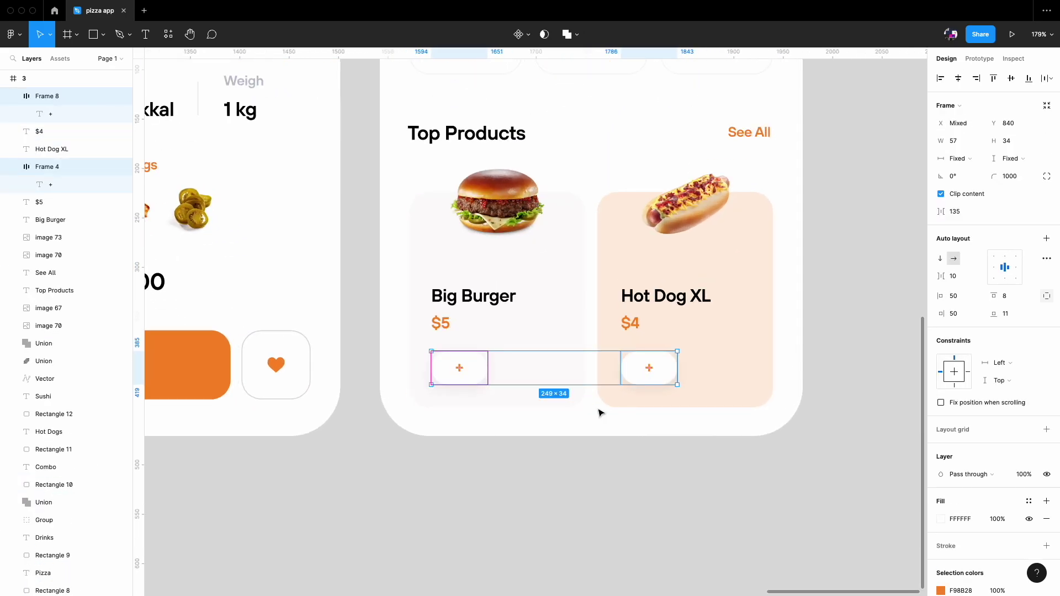
pyautogui.click(552, 458)
# - Select both product cards, then zoom out to review all three screens
pyautogui.hscroll(-3, 632, 481)
pyautogui.moveTo(502, 351); pyautogui.dragTo(717, 386)
pyautogui.click(771, 360)
pyautogui.press('Escape')
pyautogui.scroll(-5, 601, 439)
pyautogui.scroll(2, 601, 439)
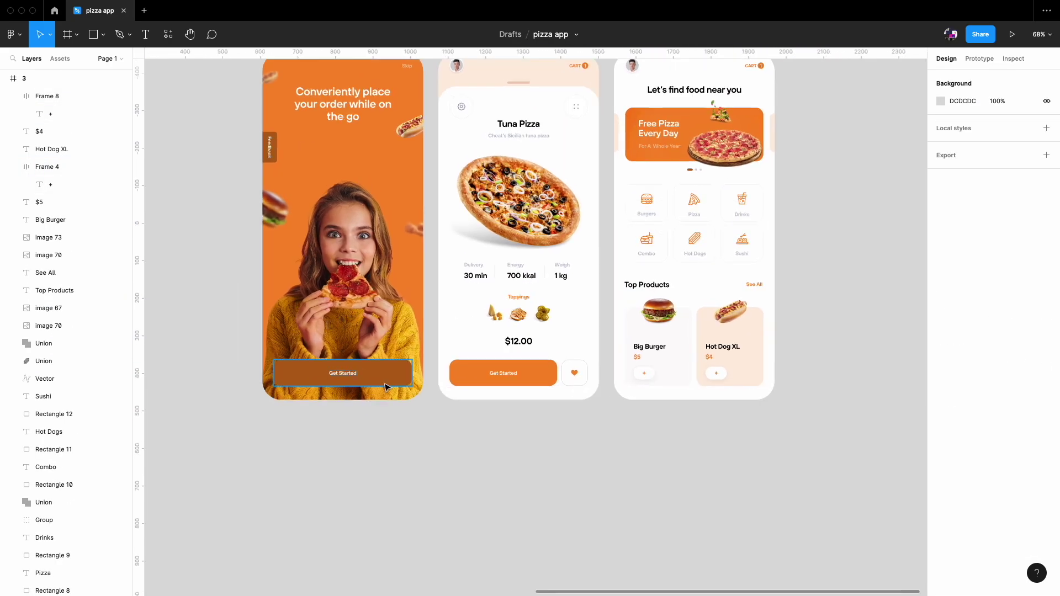
# - Select the product cards and burger plus button, then zoom in on the Big Burger card
pyautogui.click(430, 389)
pyautogui.scroll(5, 607, 414)
pyautogui.moveTo(822, 243); pyautogui.dragTo(635, 401)
pyautogui.click(602, 372)
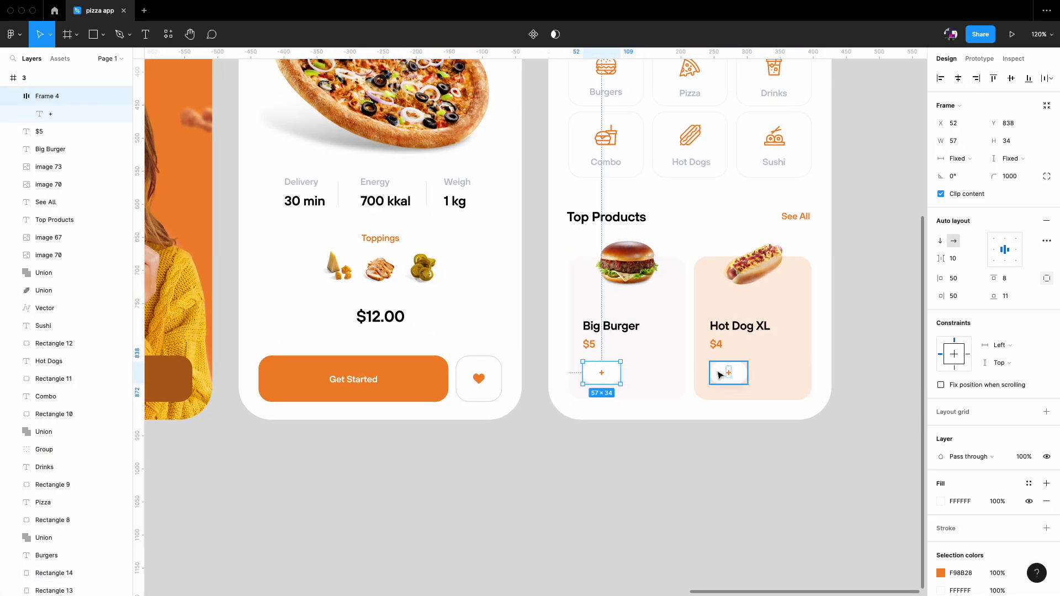
pyautogui.press('Escape')
pyautogui.scroll(5, 552, 88)
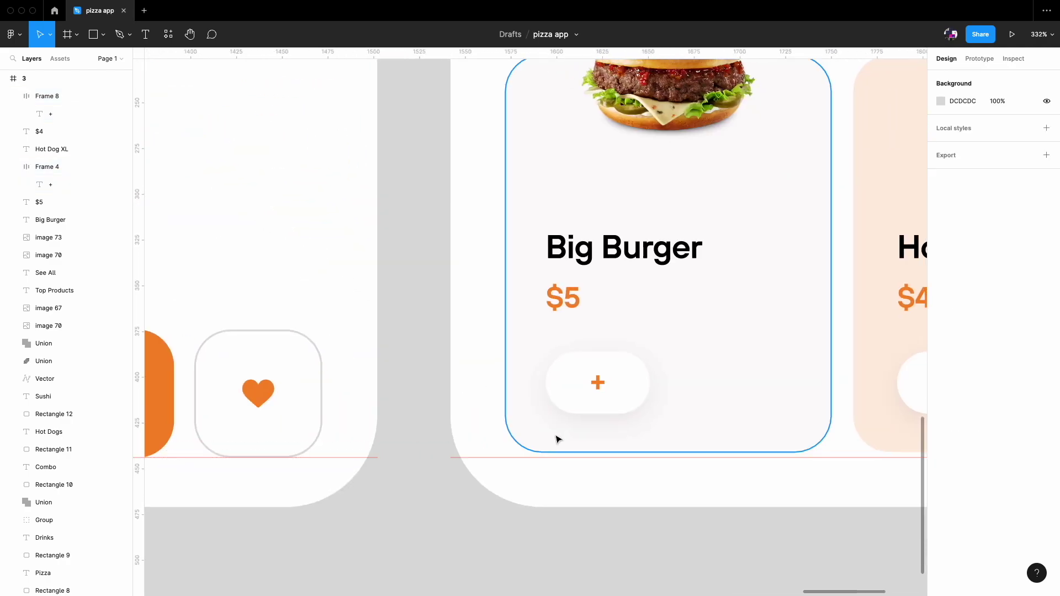
pyautogui.scroll(-4, 556, 439)
# - Select the hot dog card's plus button (Frame 8) and fill it orange F98B28
pyautogui.moveTo(689, 433); pyautogui.dragTo(479, 372)
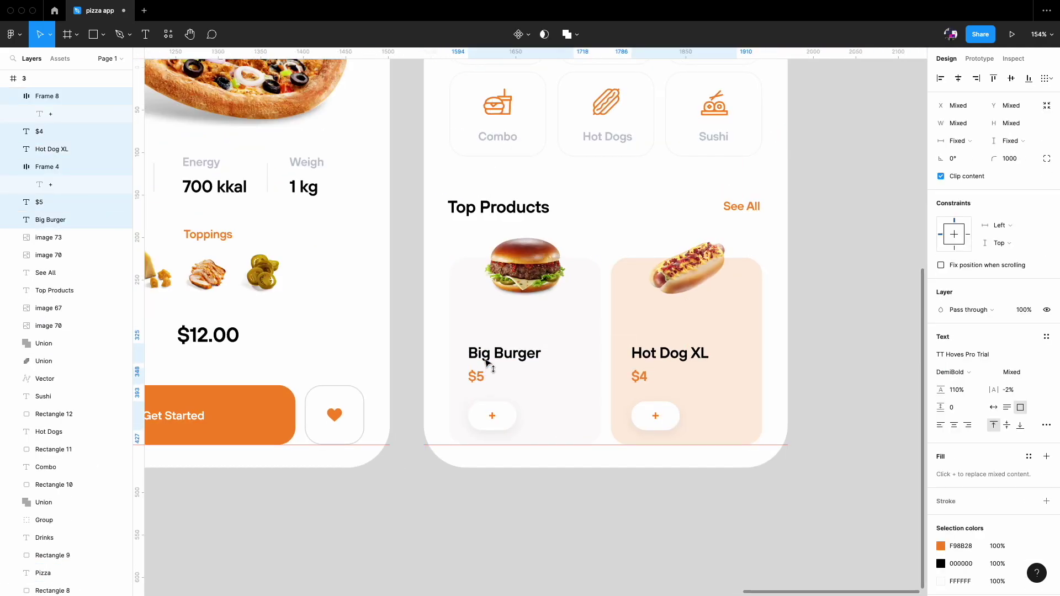
pyautogui.scroll(-5, 624, 502)
pyautogui.scroll(1, 610, 496)
pyautogui.scroll(2, 635, 469)
pyautogui.scroll(2, 668, 386)
pyautogui.click(668, 347)
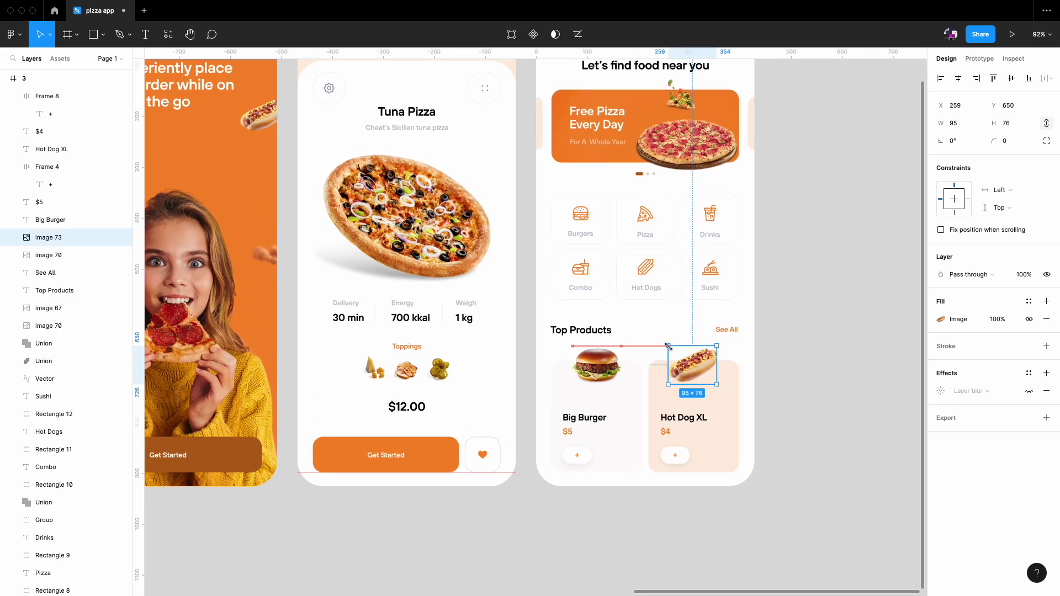
pyautogui.click(693, 397)
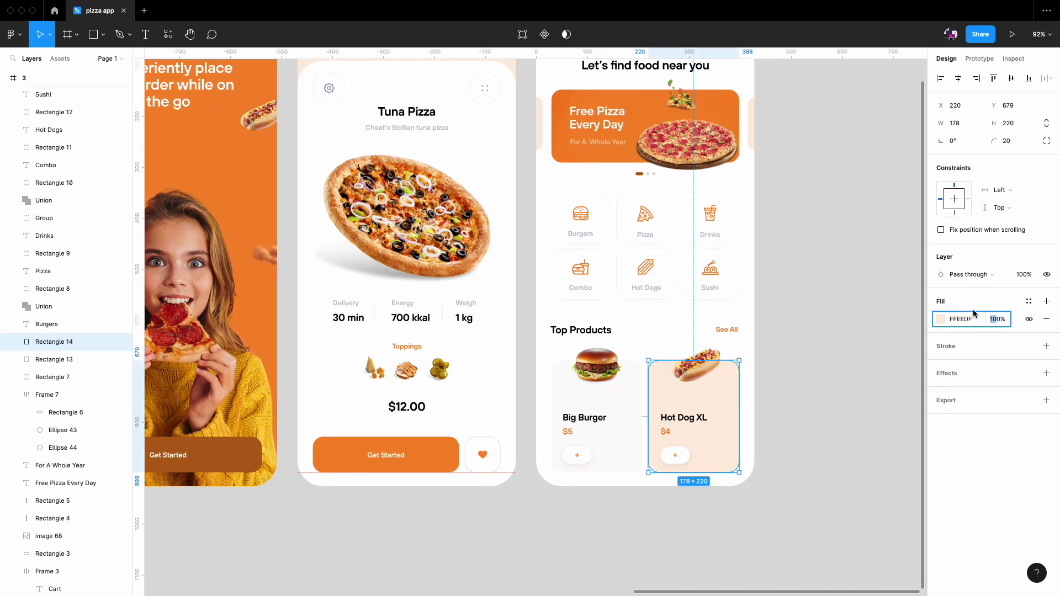
pyautogui.scroll(-2, 838, 320)
pyautogui.click(714, 436)
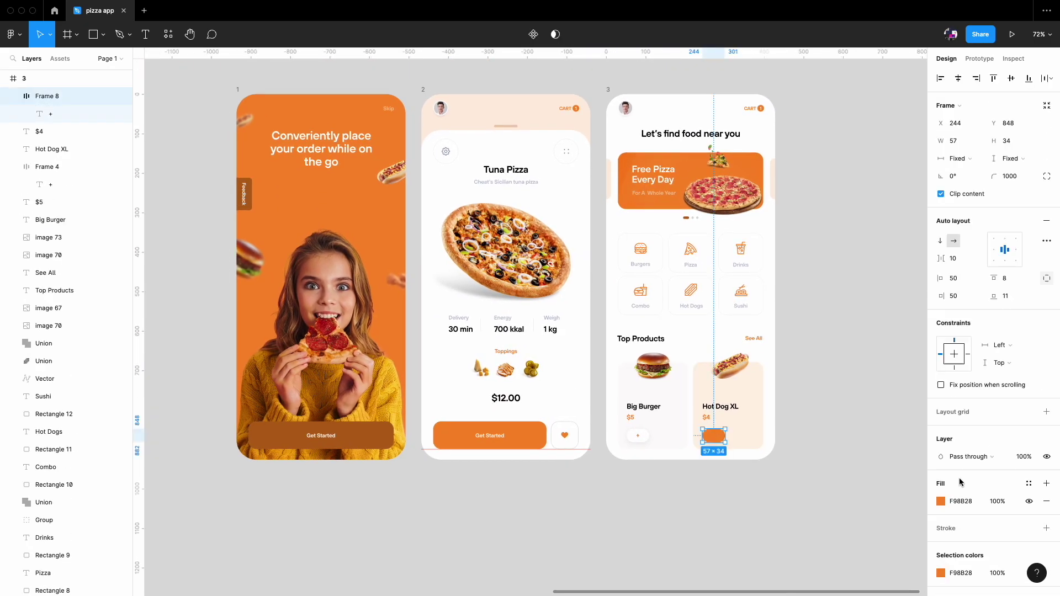
pyautogui.click(940, 411)
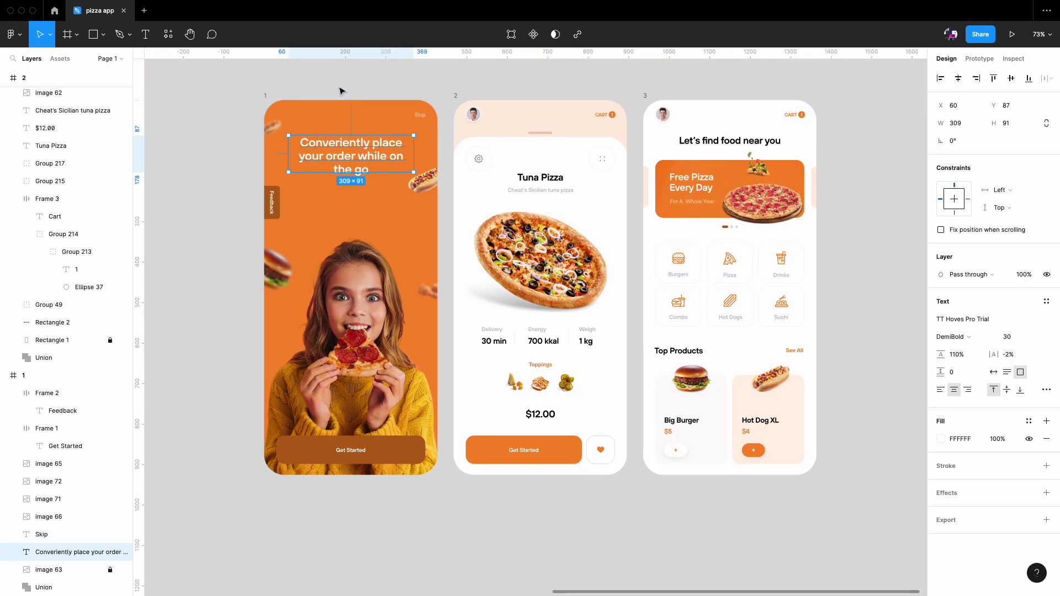
# - Replace the Tuna Pizza button's 'Get Started' label with 'Add to Cart' and fix the typo
pyautogui.click(341, 91)
pyautogui.scroll(2, 353, 166)
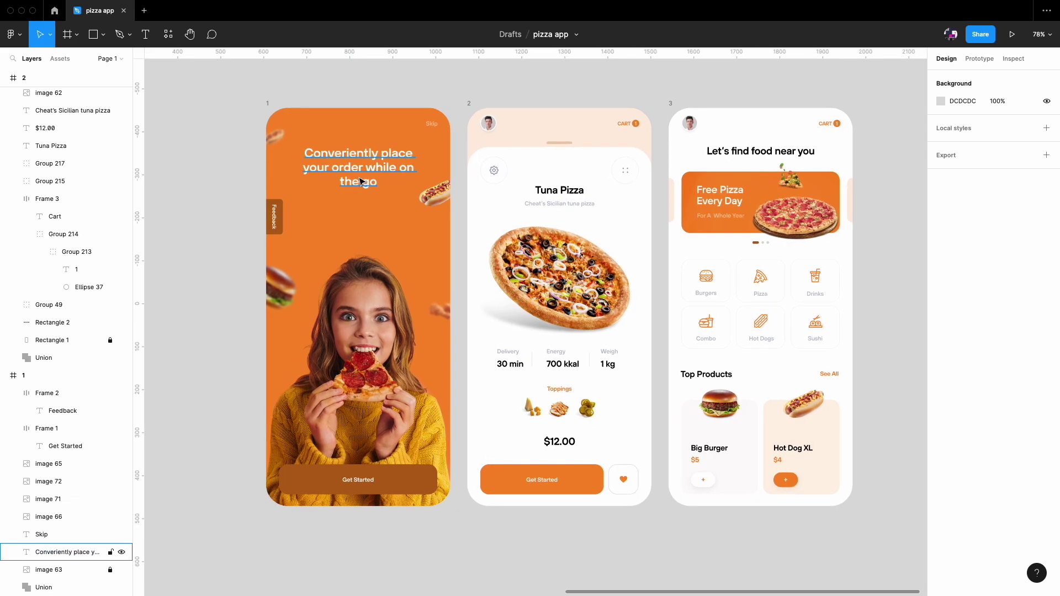
pyautogui.scroll(1, 386, 193)
pyautogui.scroll(3, 454, 237)
pyautogui.doubleClick(608, 422)
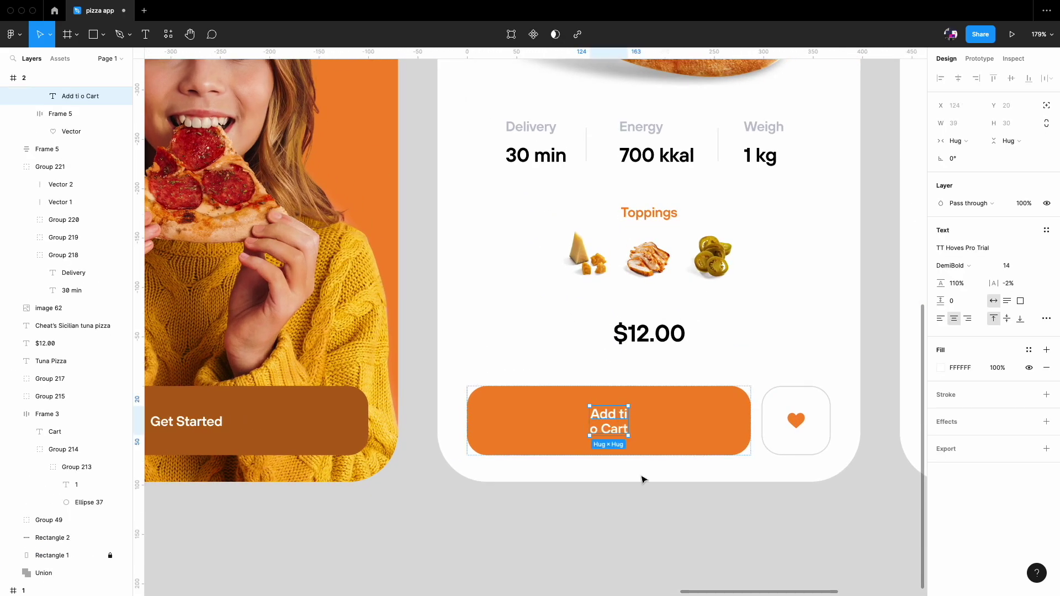
pyautogui.scroll(1, 714, 426)
pyautogui.doubleClick(635, 414)
pyautogui.press('Delete')
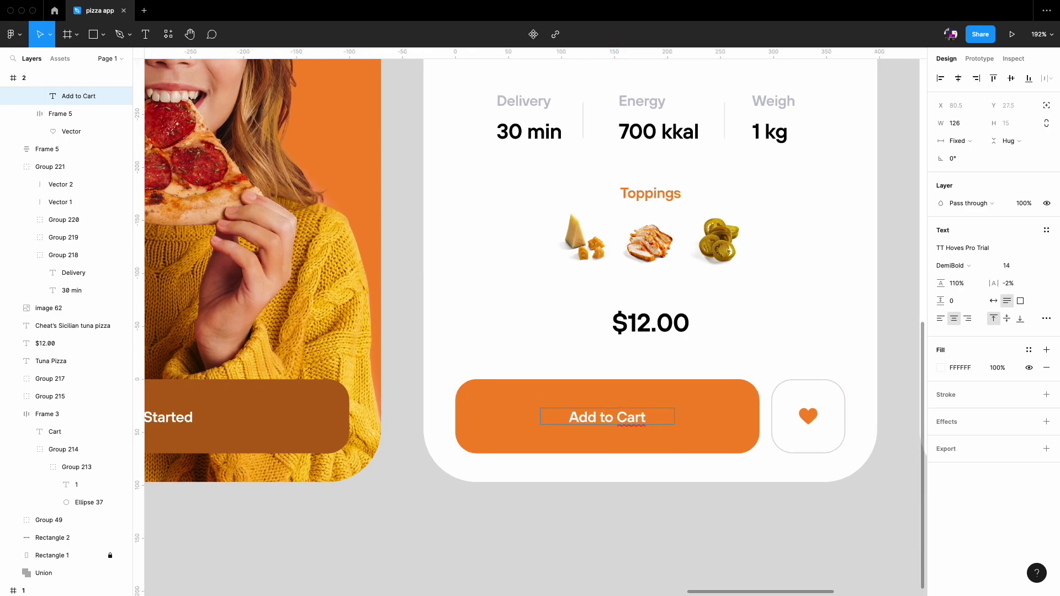
pyautogui.press('Escape')
pyautogui.press('Escape')
# - Check the Tuna Pizza heading texts and the 'Free Pizza Every Day' text
pyautogui.scroll(-3, 592, 504)
pyautogui.scroll(-5, 541, 413)
pyautogui.press('Escape')
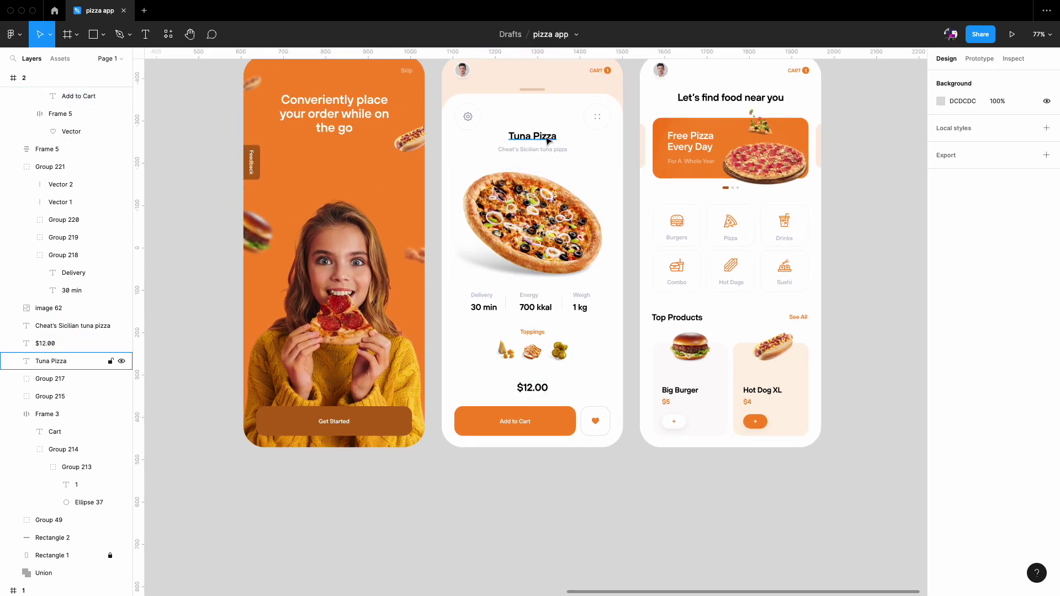
pyautogui.moveTo(546, 137); pyautogui.dragTo(457, 170)
pyautogui.scroll(-1, 437, 190)
pyautogui.click(643, 185)
pyautogui.scroll(4, 701, 157)
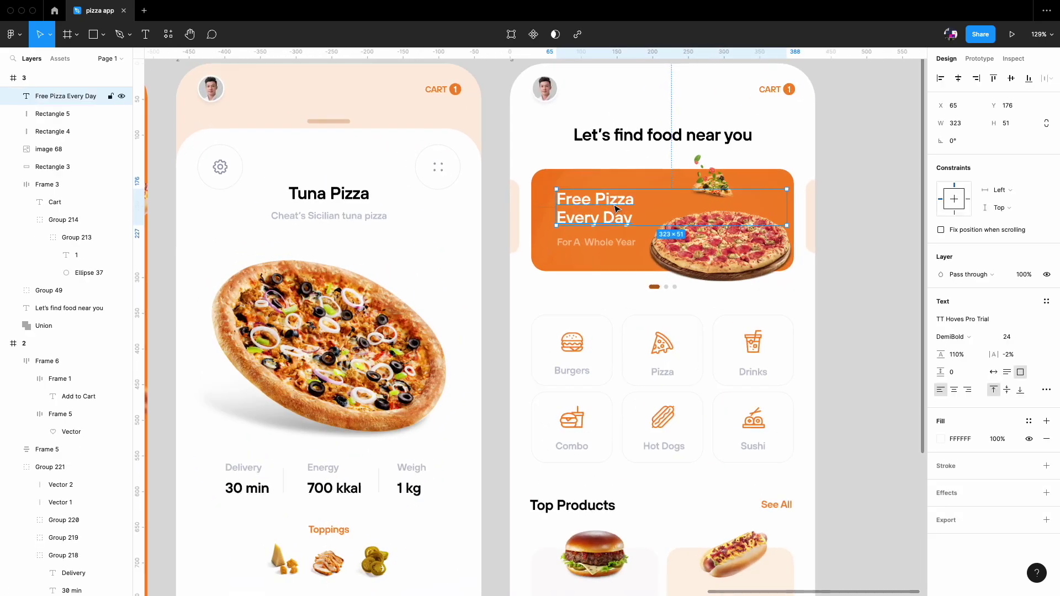
pyautogui.scroll(-2, 615, 246)
pyautogui.press('Escape')
pyautogui.scroll(-2, 828, 159)
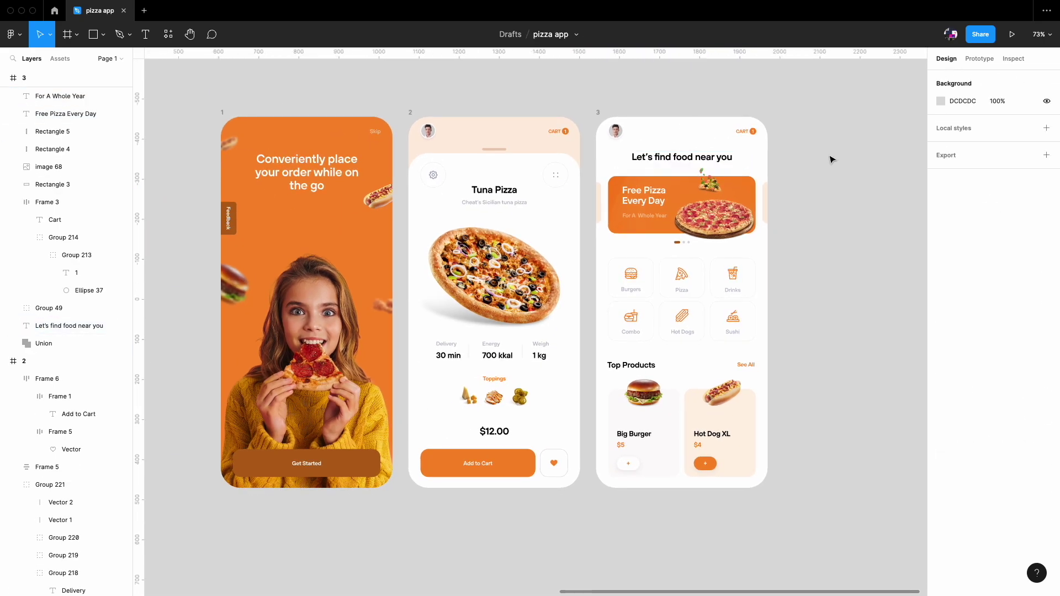
pyautogui.scroll(-1, 627, 411)
pyautogui.scroll(3, 628, 410)
pyautogui.moveTo(555, 386); pyautogui.dragTo(689, 351)
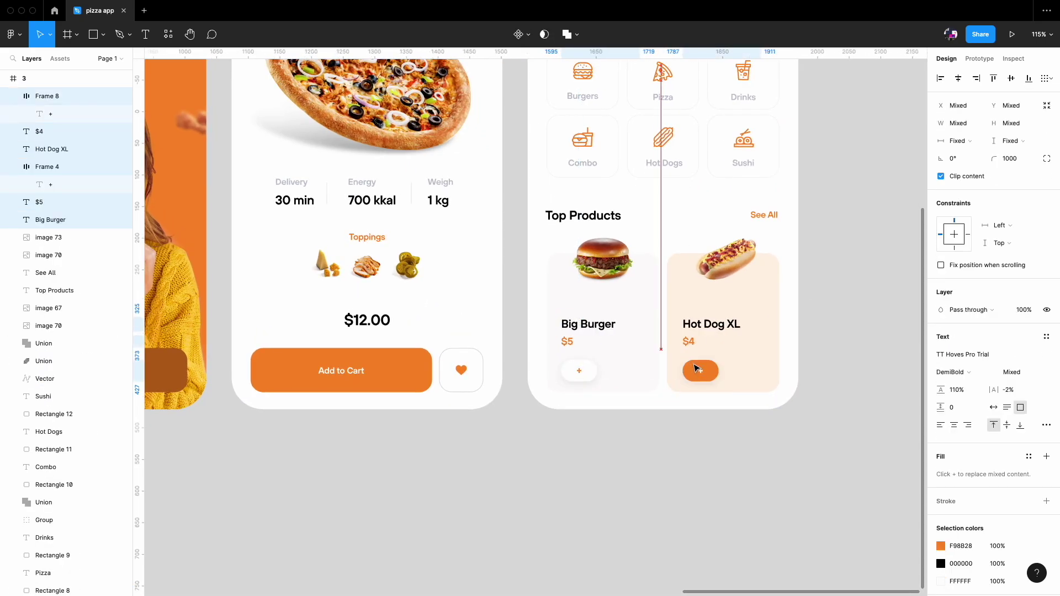
pyautogui.scroll(-3, 718, 436)
pyautogui.press('Escape')
pyautogui.scroll(-1, 629, 359)
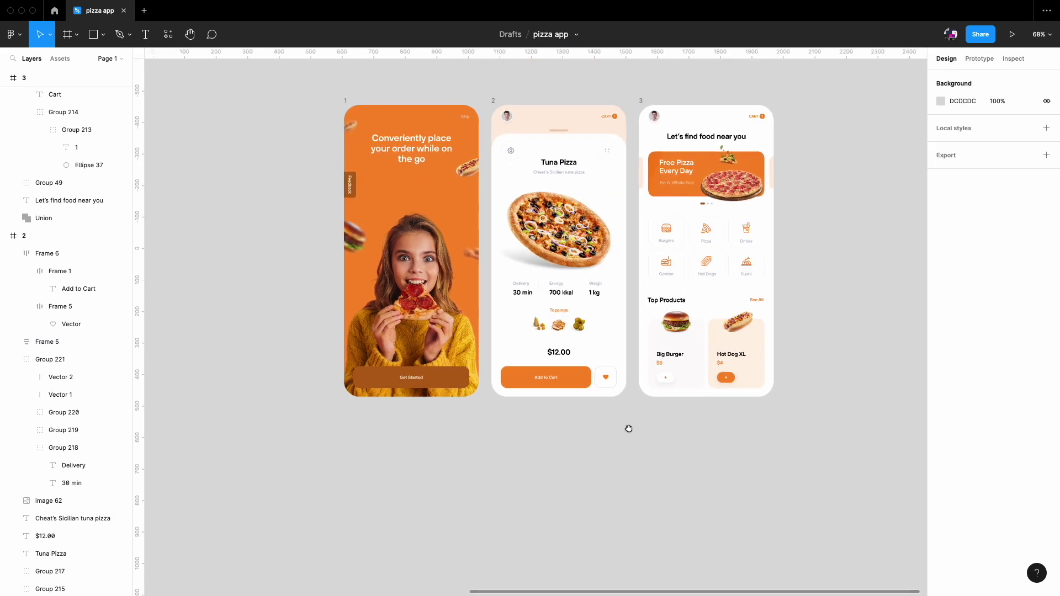
pyautogui.scroll(3, 598, 298)
pyautogui.scroll(1, 566, 364)
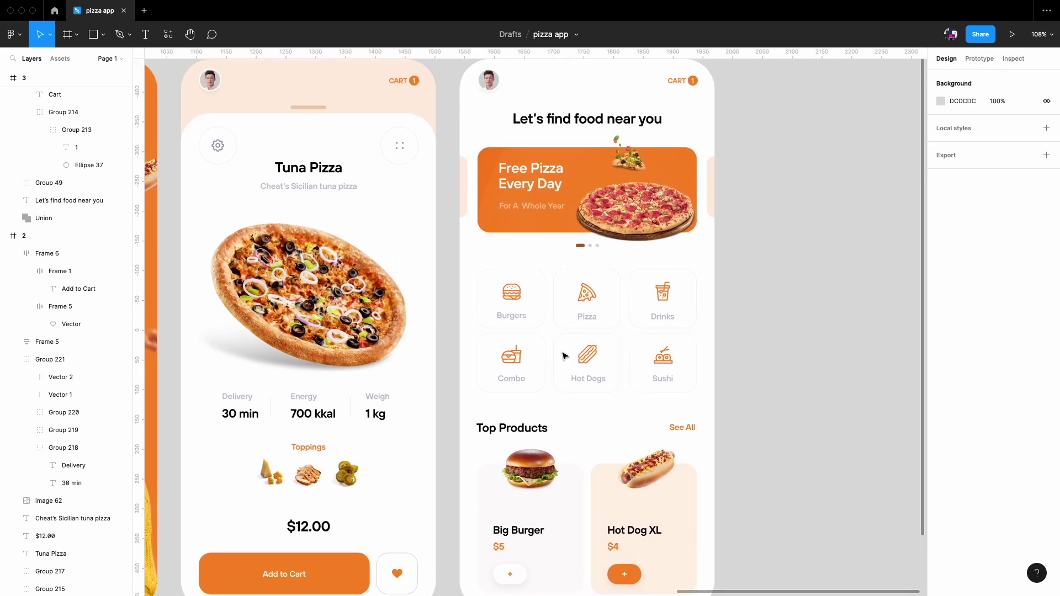
pyautogui.scroll(-2, 533, 226)
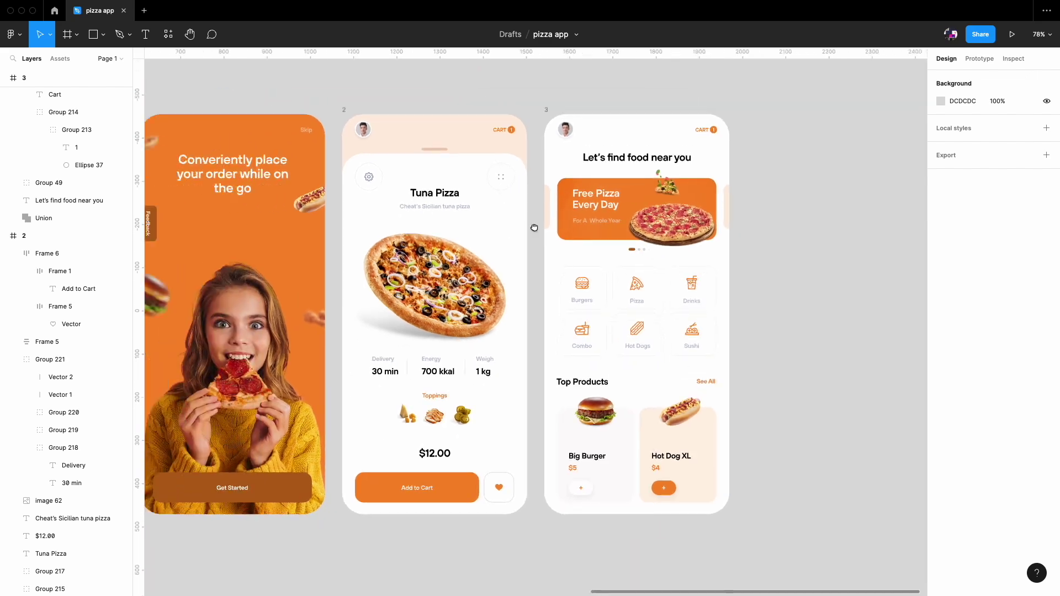
pyautogui.scroll(1, 533, 226)
pyautogui.scroll(-1, 546, 224)
pyautogui.click(559, 114)
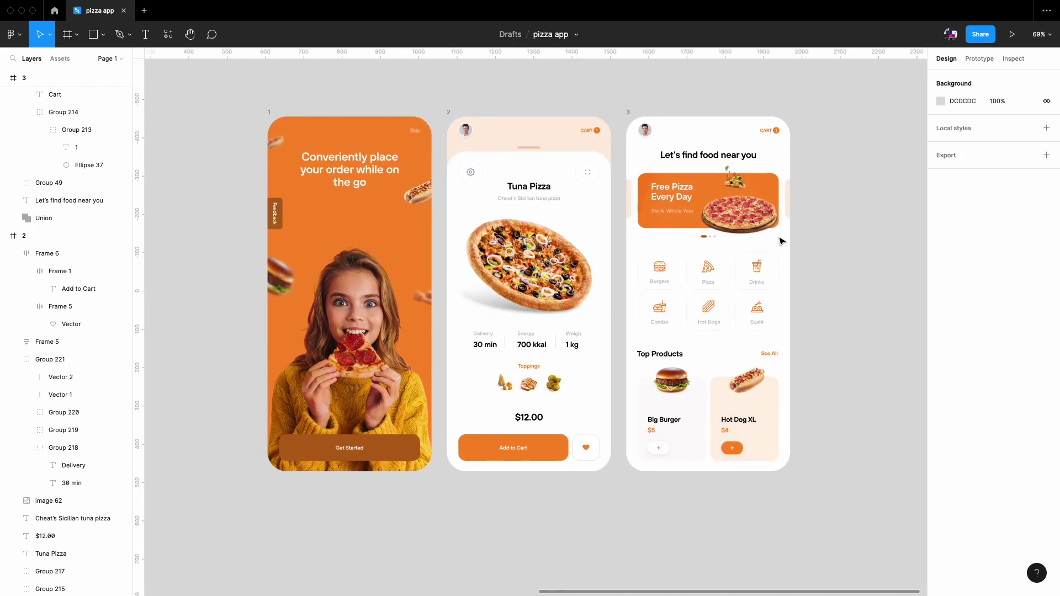